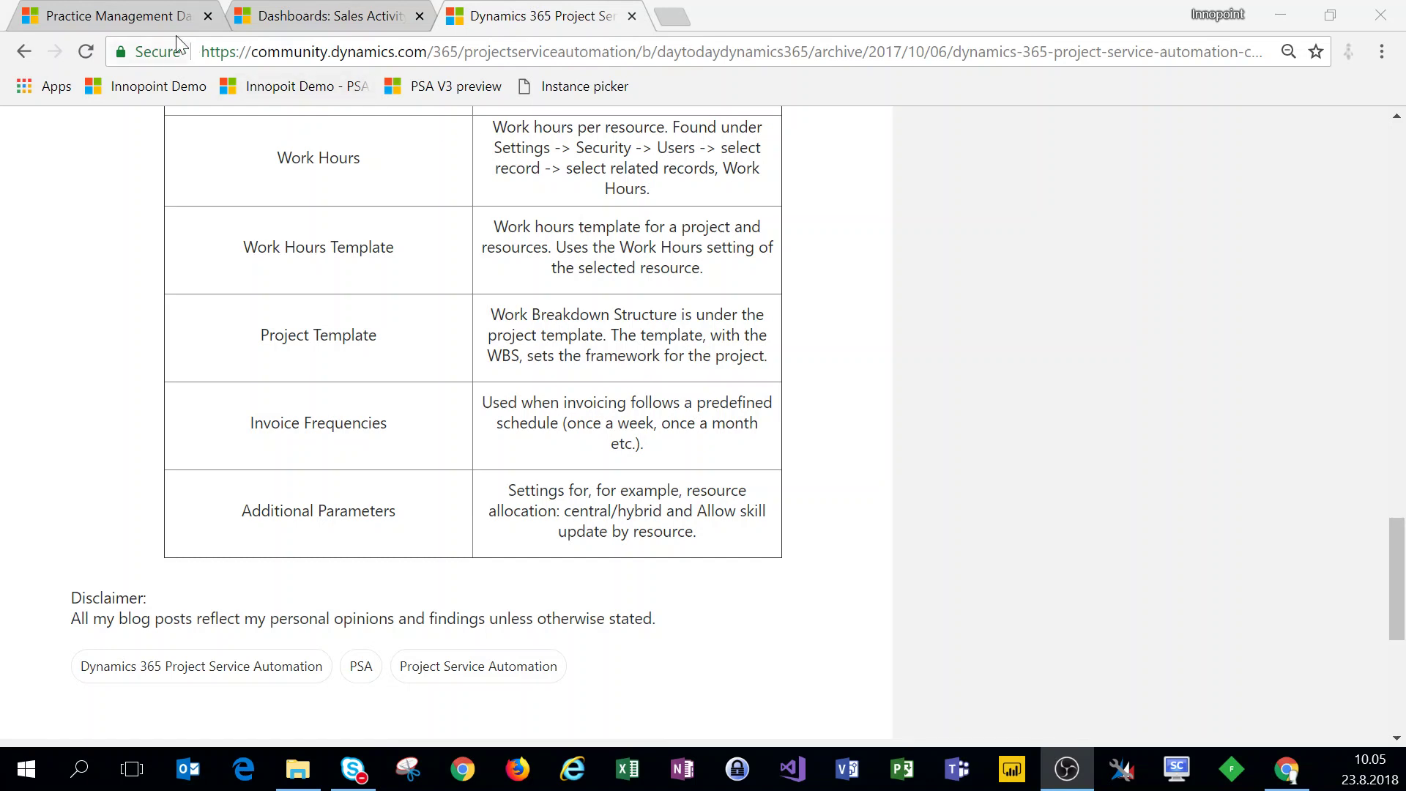
# From the dashboard, open the user record in Site Map > Resources to view its August 2018 work hours
pyautogui.click(117, 18)
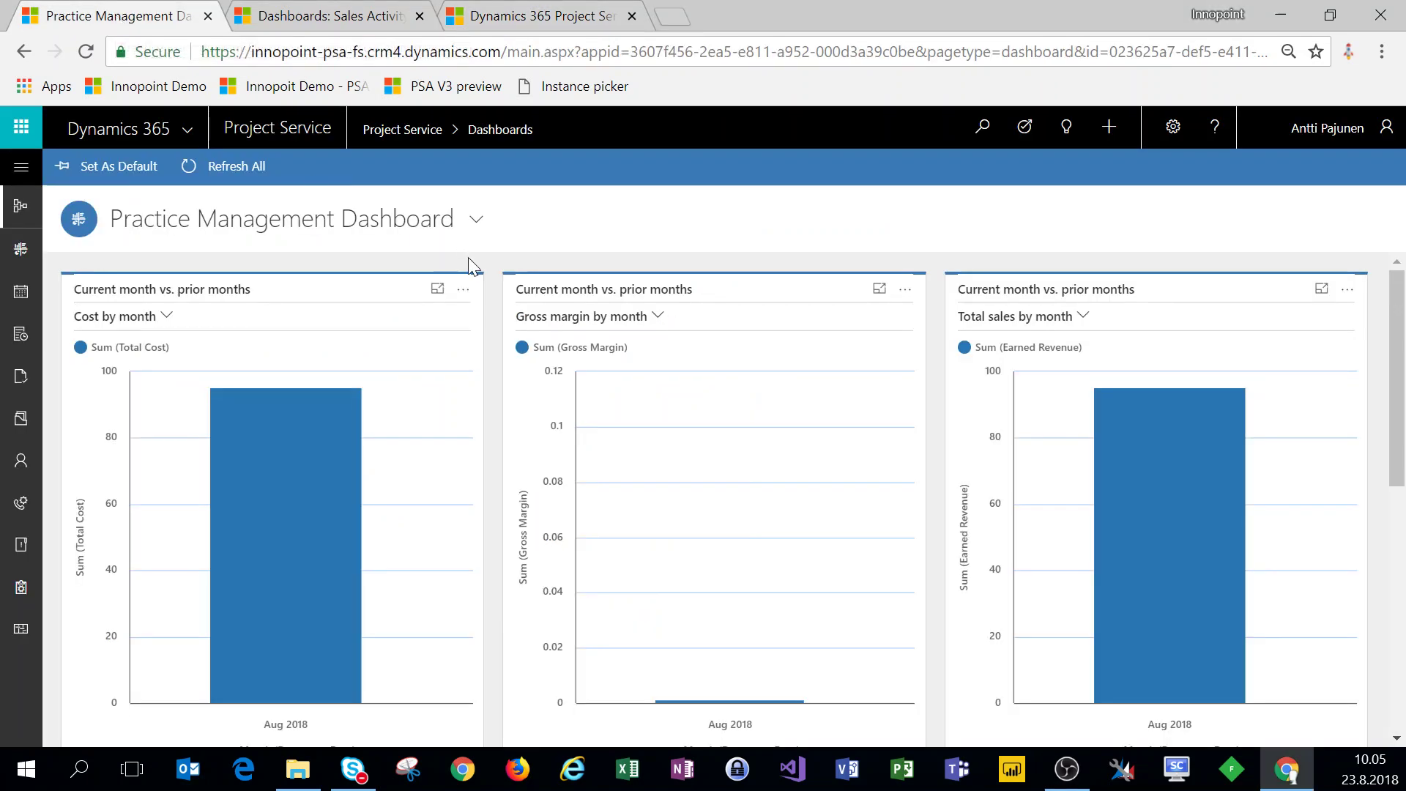
pyautogui.click(21, 170)
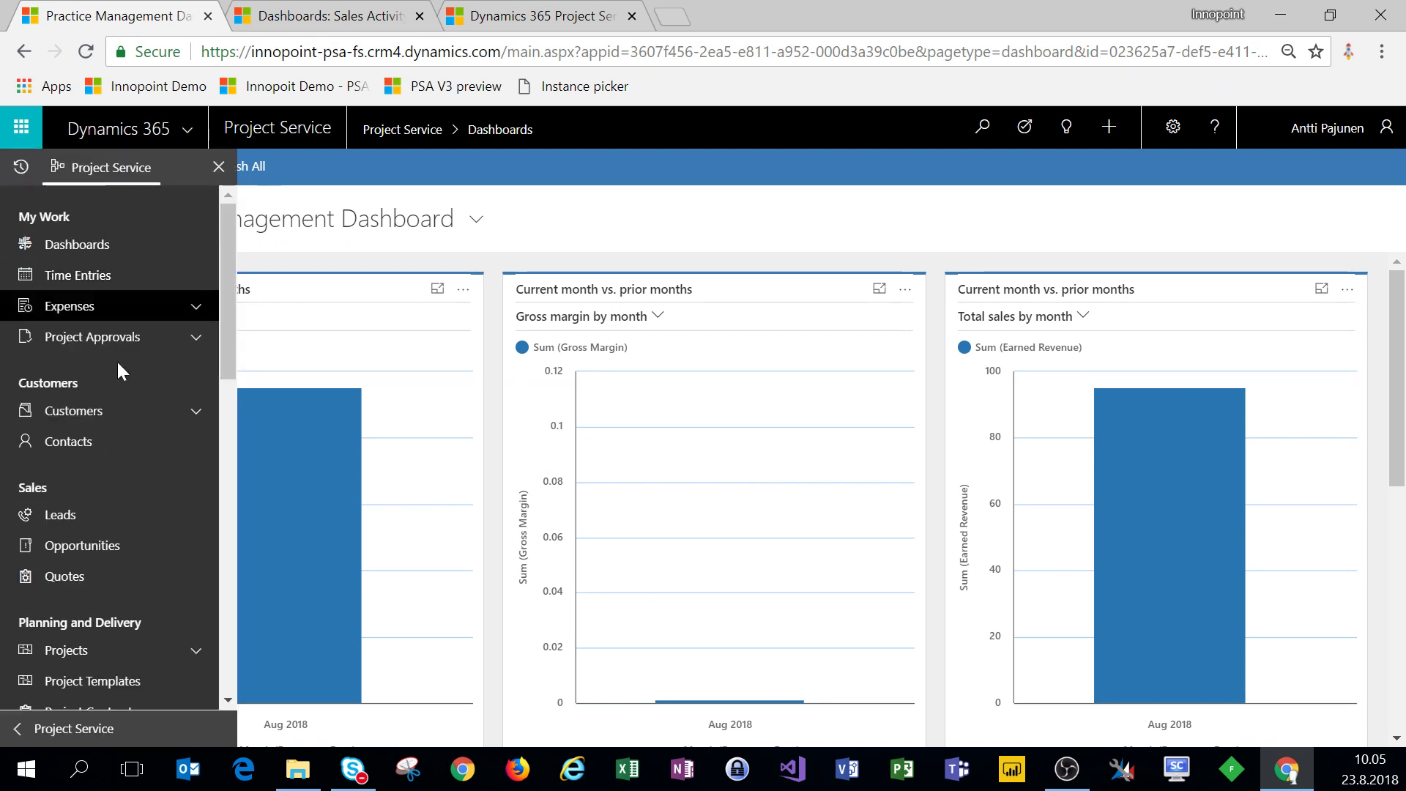
pyautogui.scroll(-2, 119, 547)
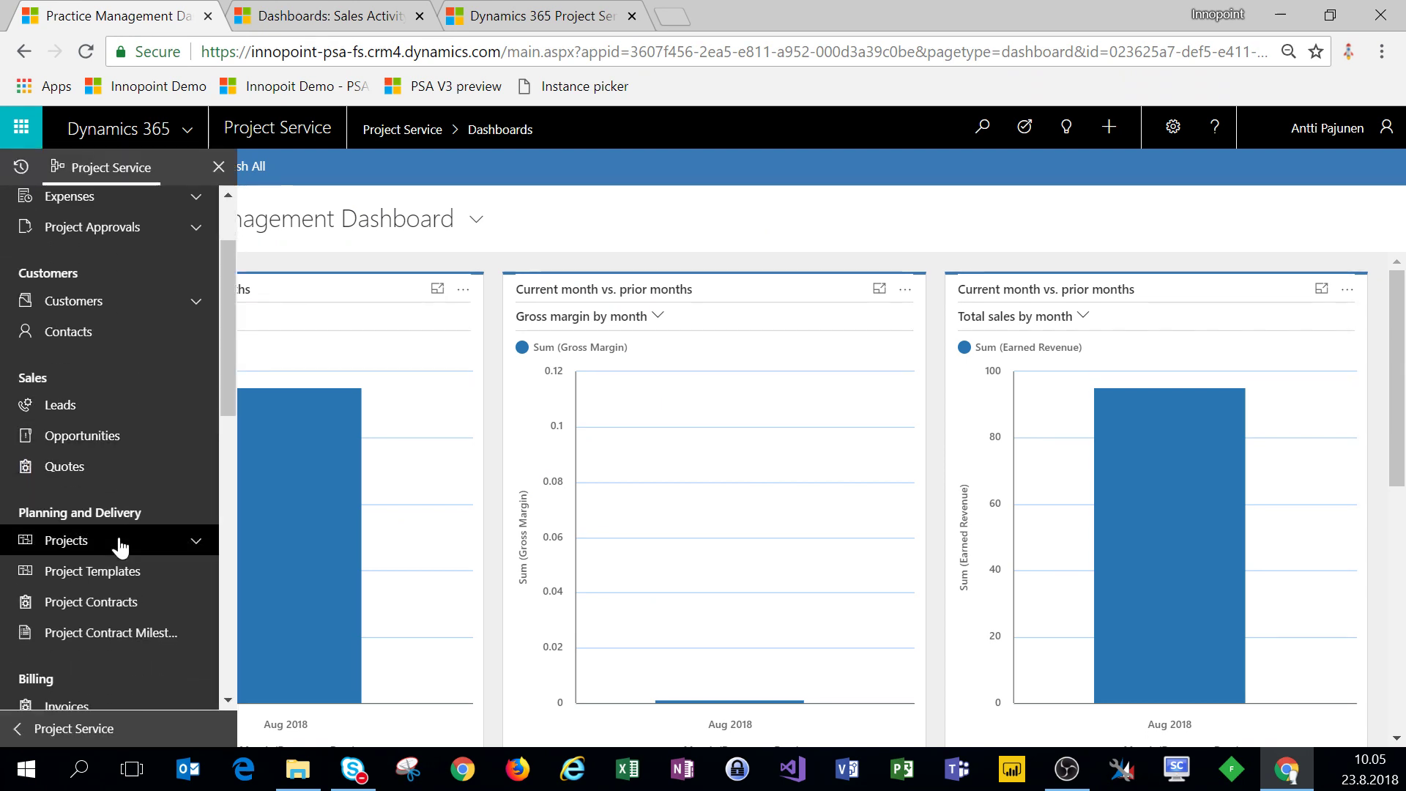
pyautogui.scroll(-2, 119, 546)
pyautogui.scroll(-2, 117, 520)
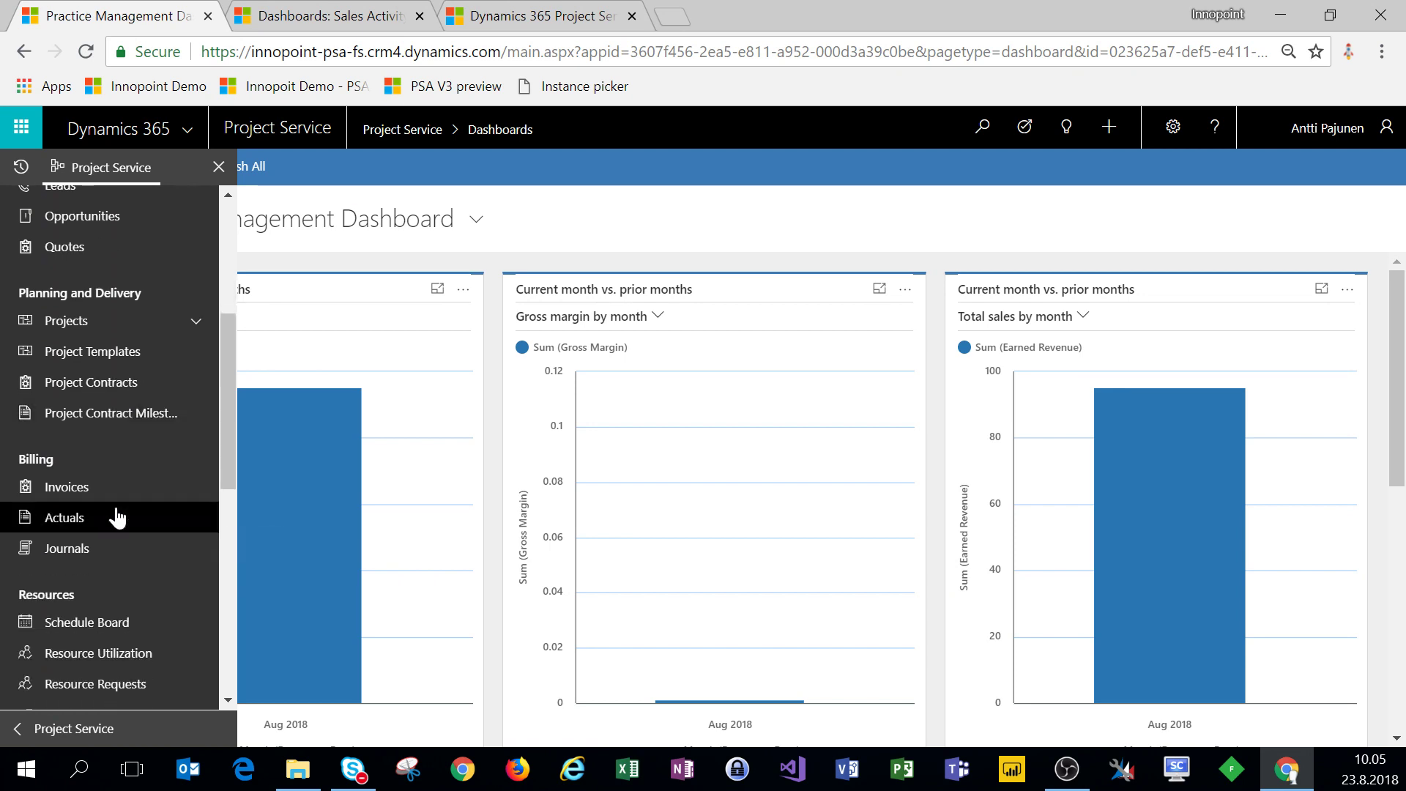
pyautogui.scroll(-4, 117, 518)
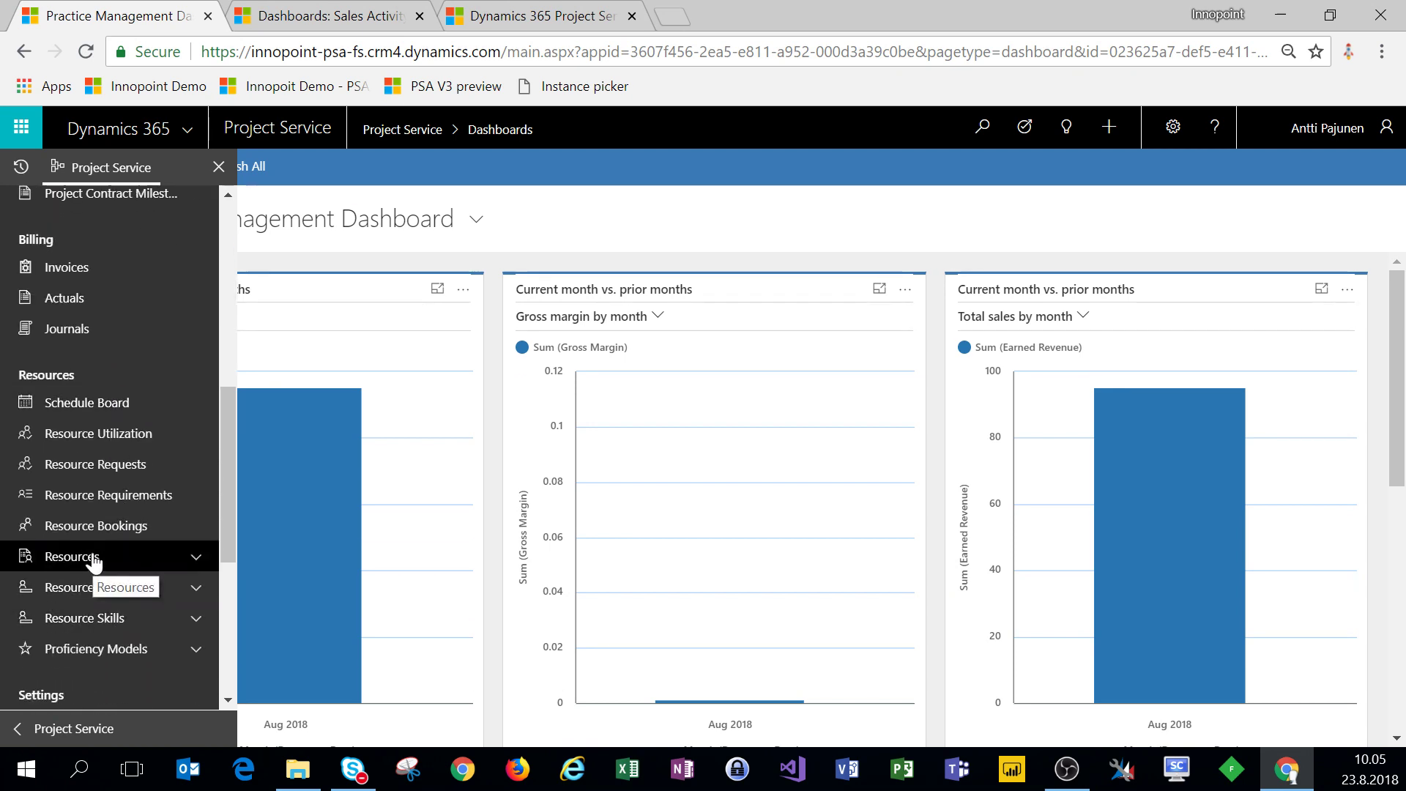
pyautogui.click(93, 559)
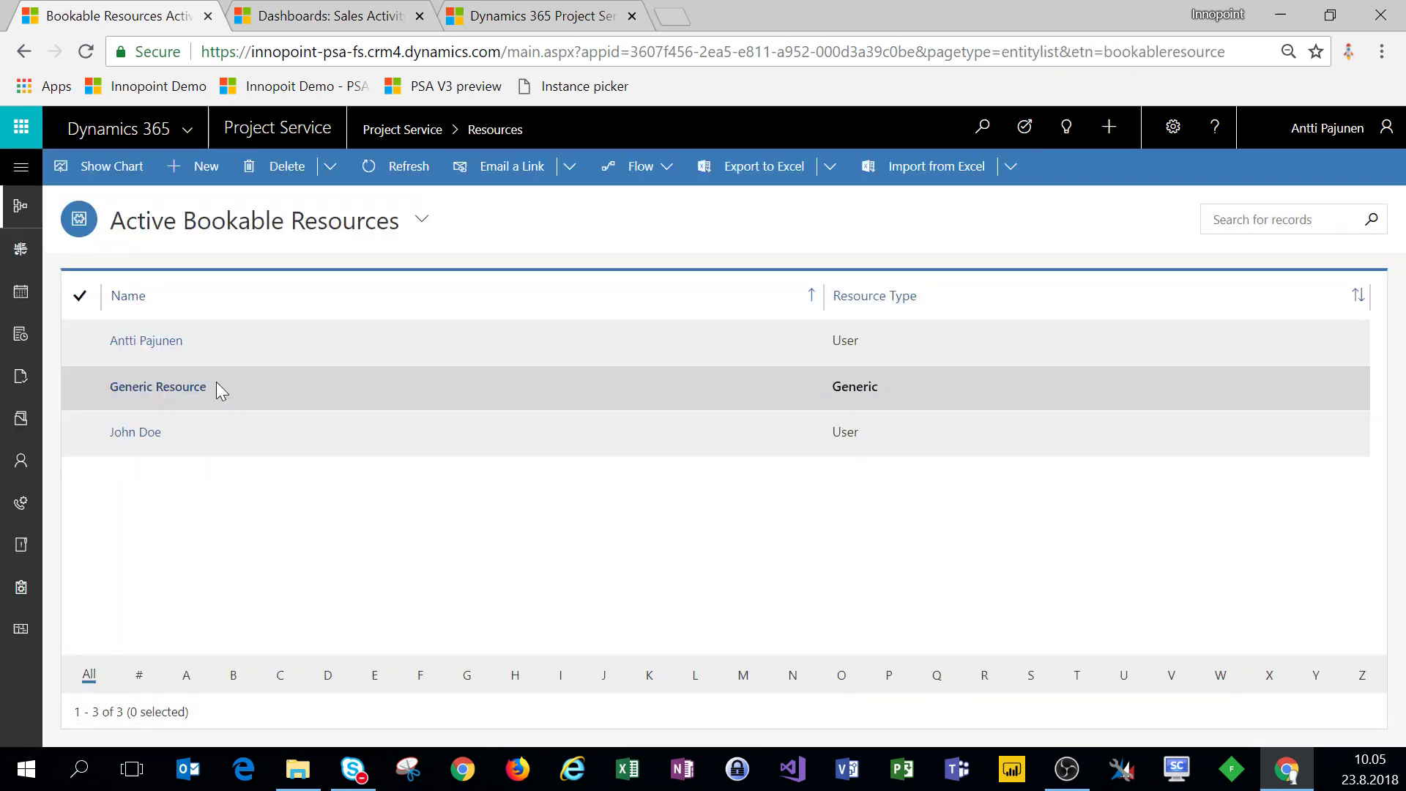
pyautogui.click(174, 342)
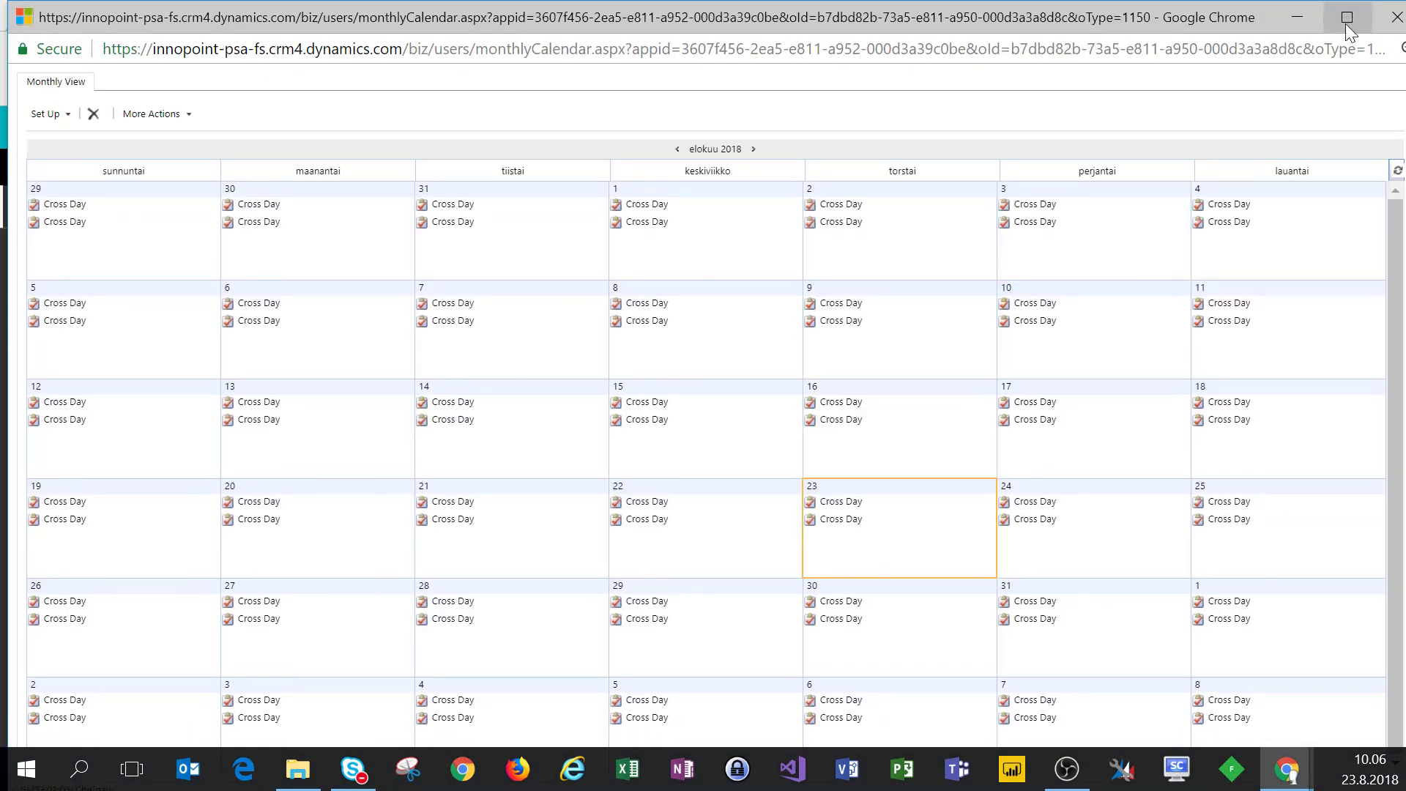
# In the maximized calendar, create a new weekly schedule with work hours ending at 16.00
pyautogui.click(1347, 22)
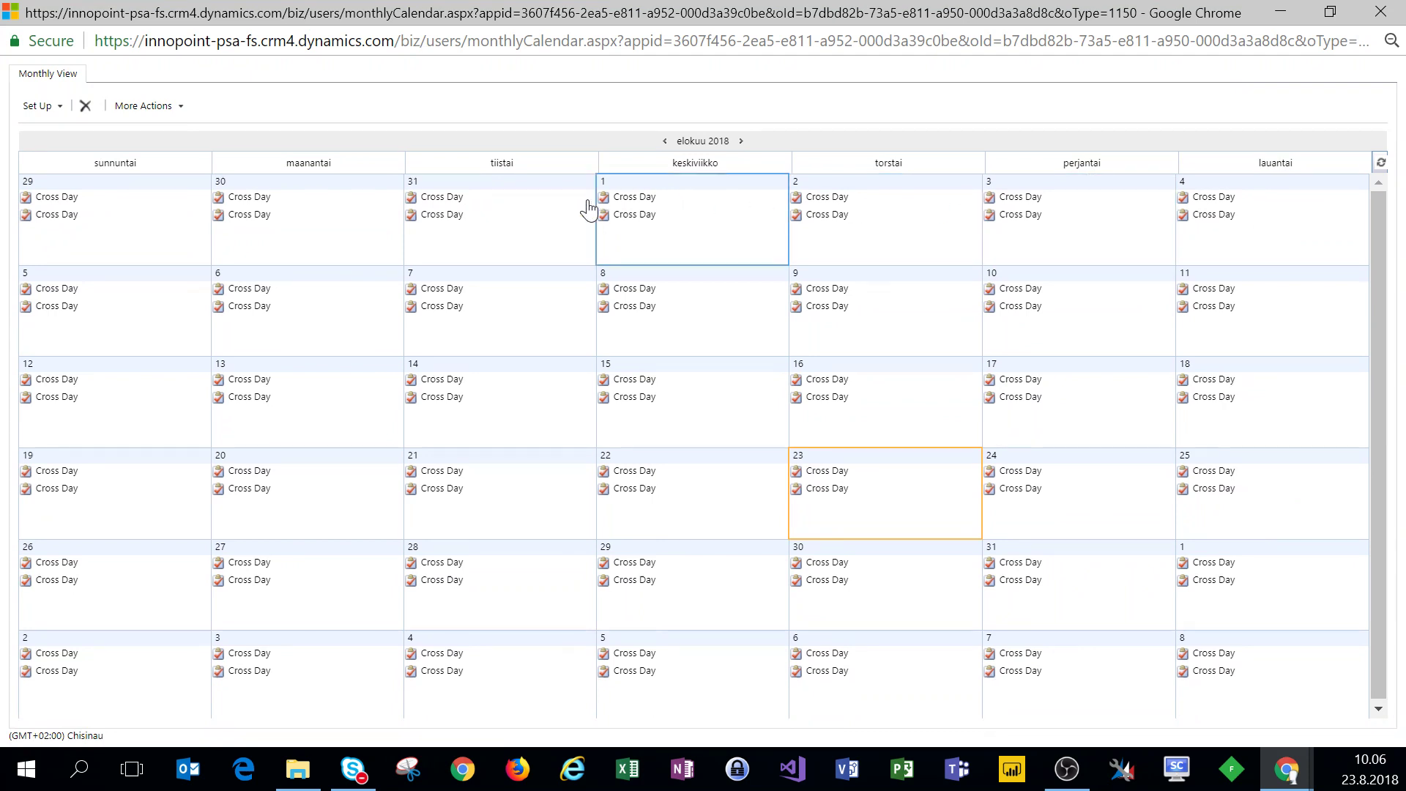
pyautogui.click(63, 108)
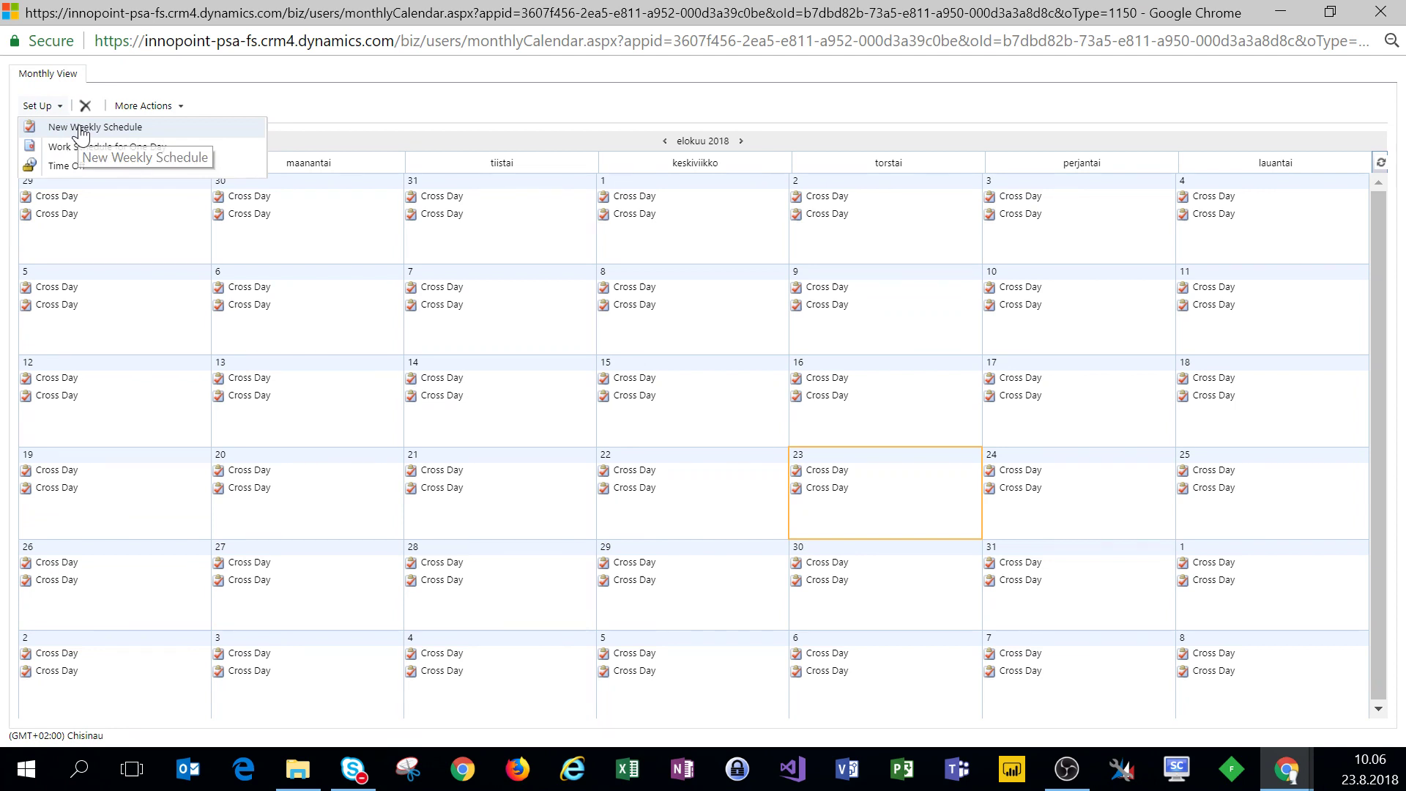
pyautogui.click(83, 132)
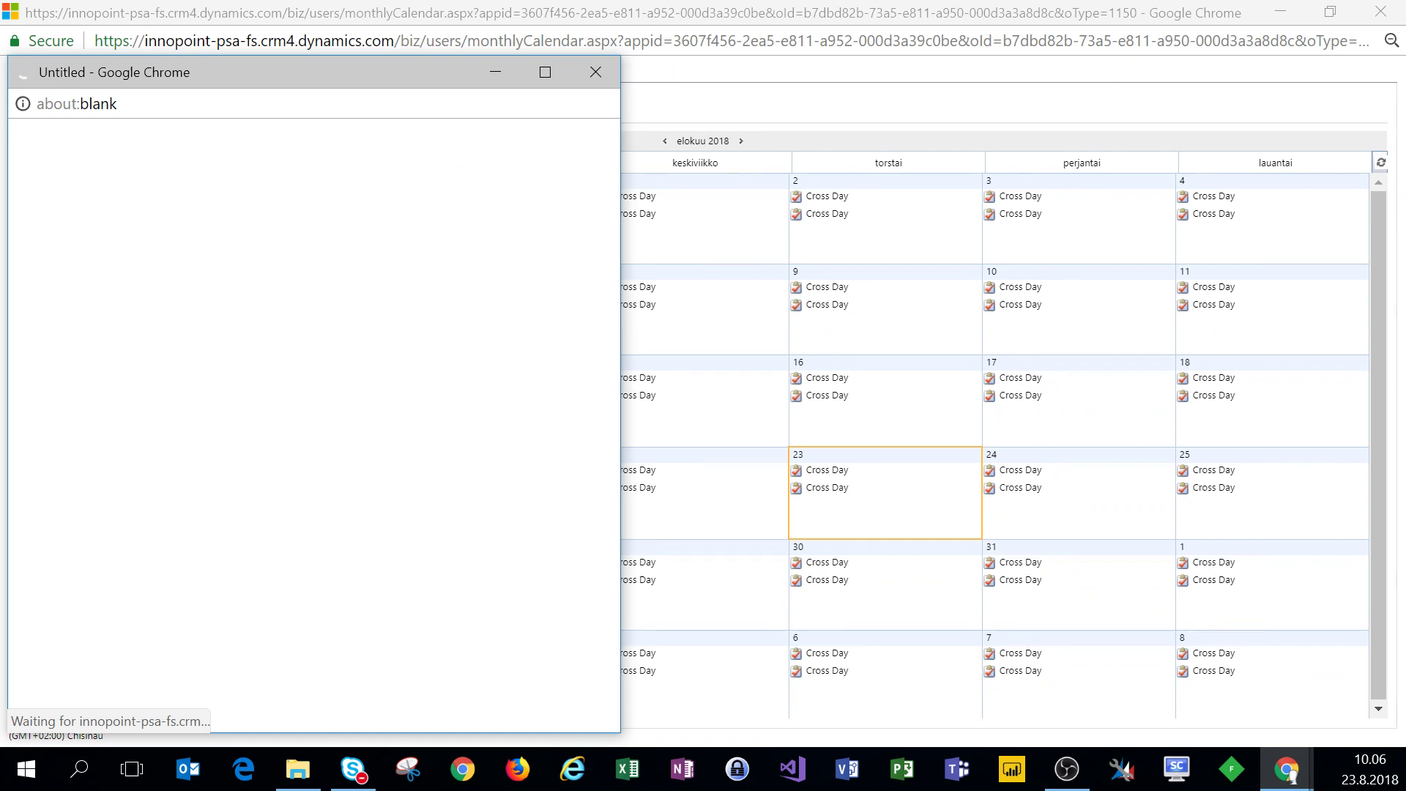
pyautogui.moveTo(422, 78); pyautogui.dragTo(463, 68)
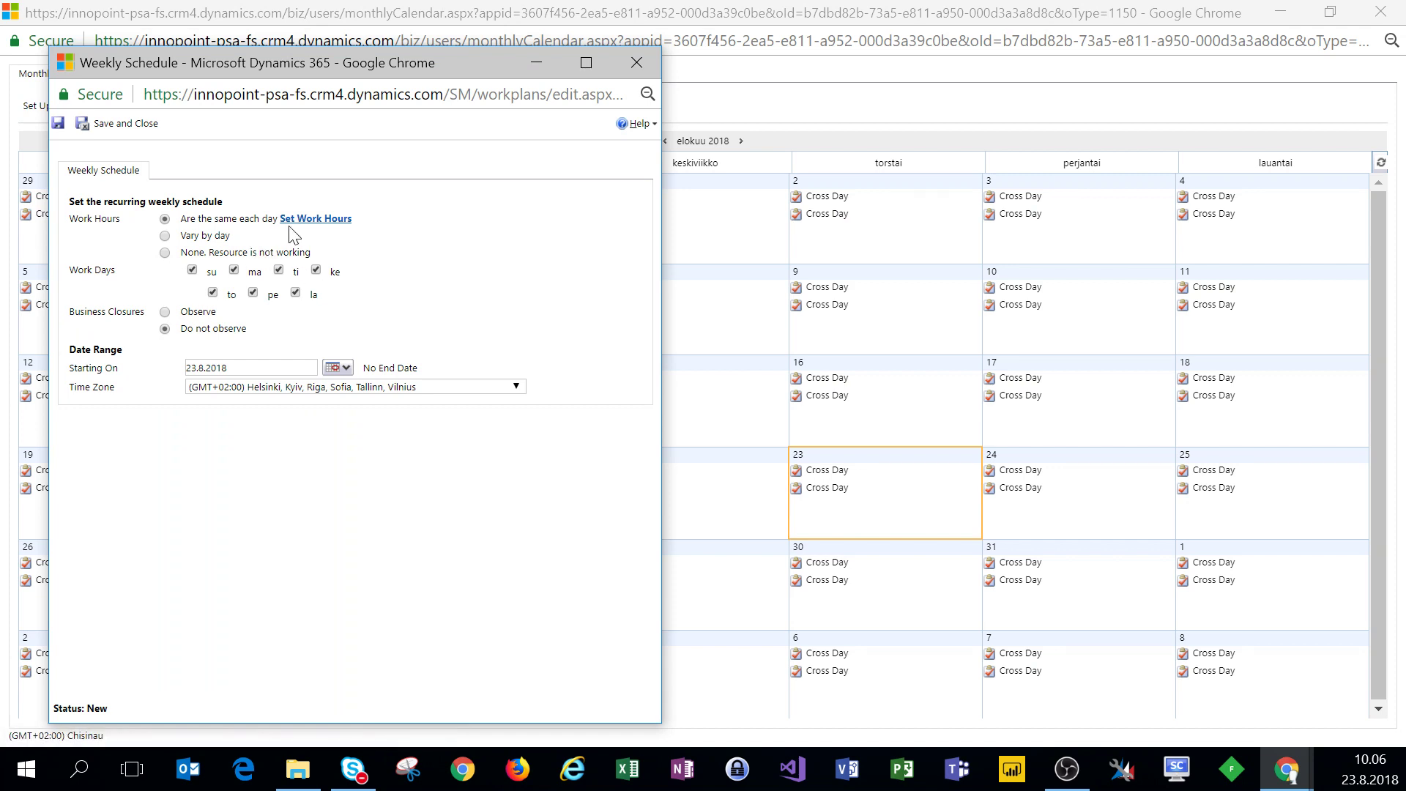
pyautogui.click(311, 223)
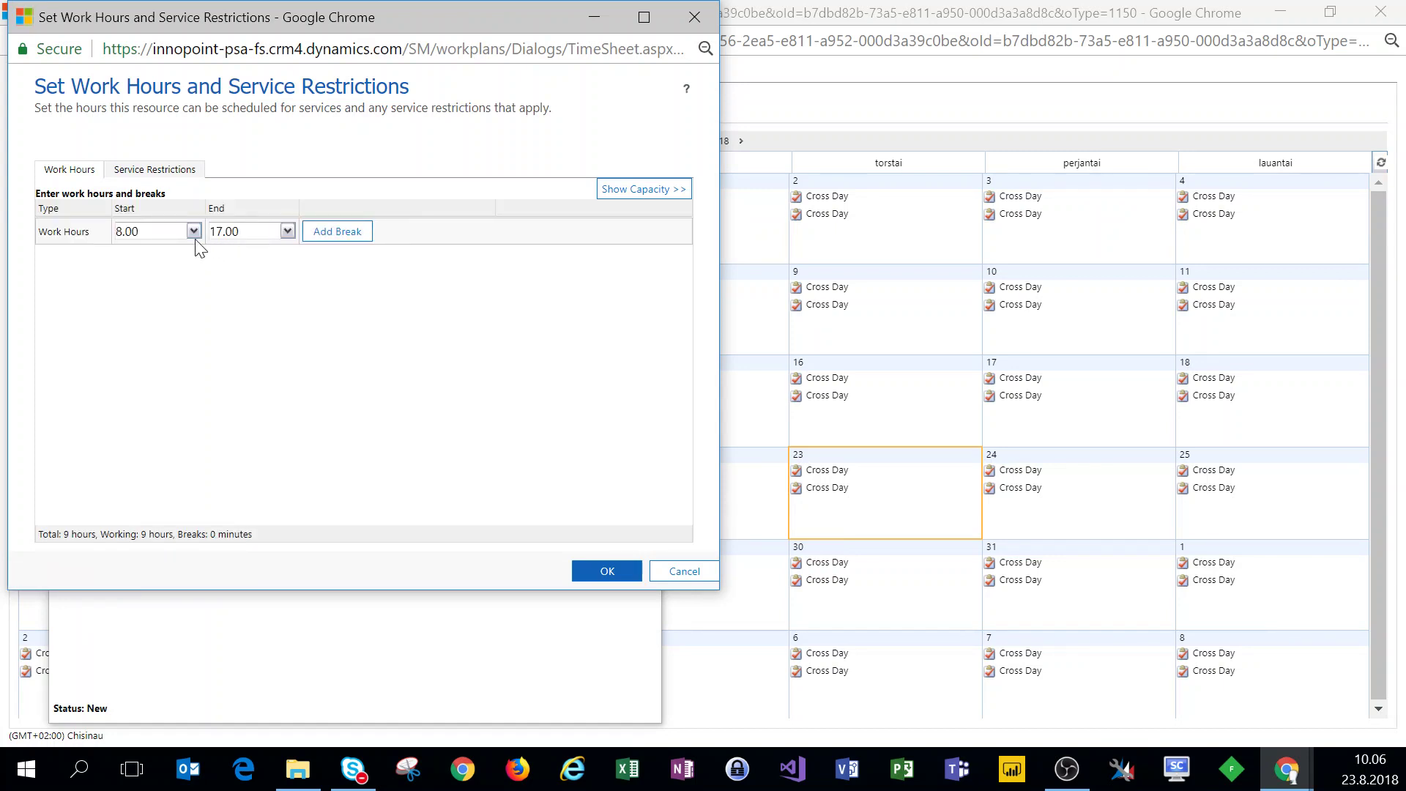
pyautogui.click(288, 233)
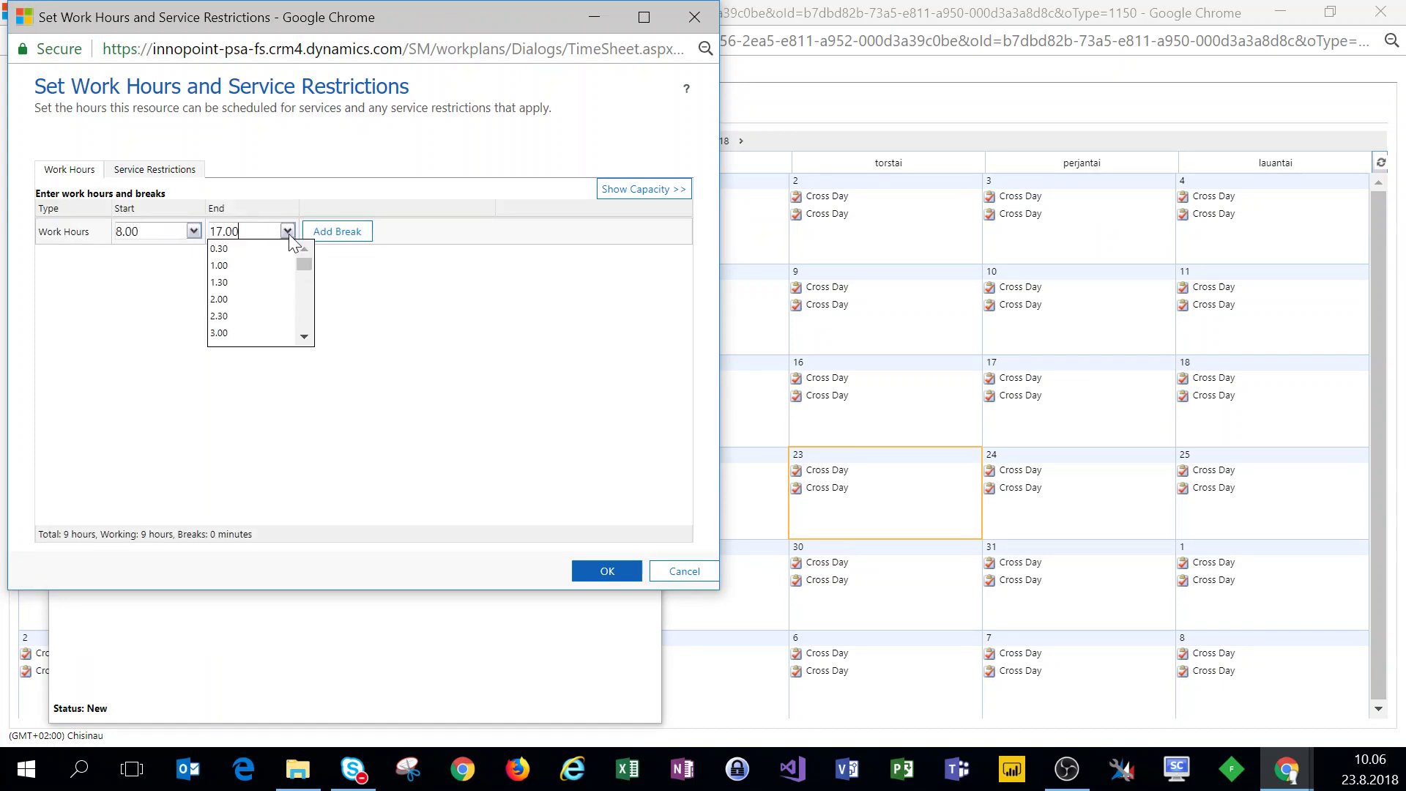
pyautogui.click(233, 237)
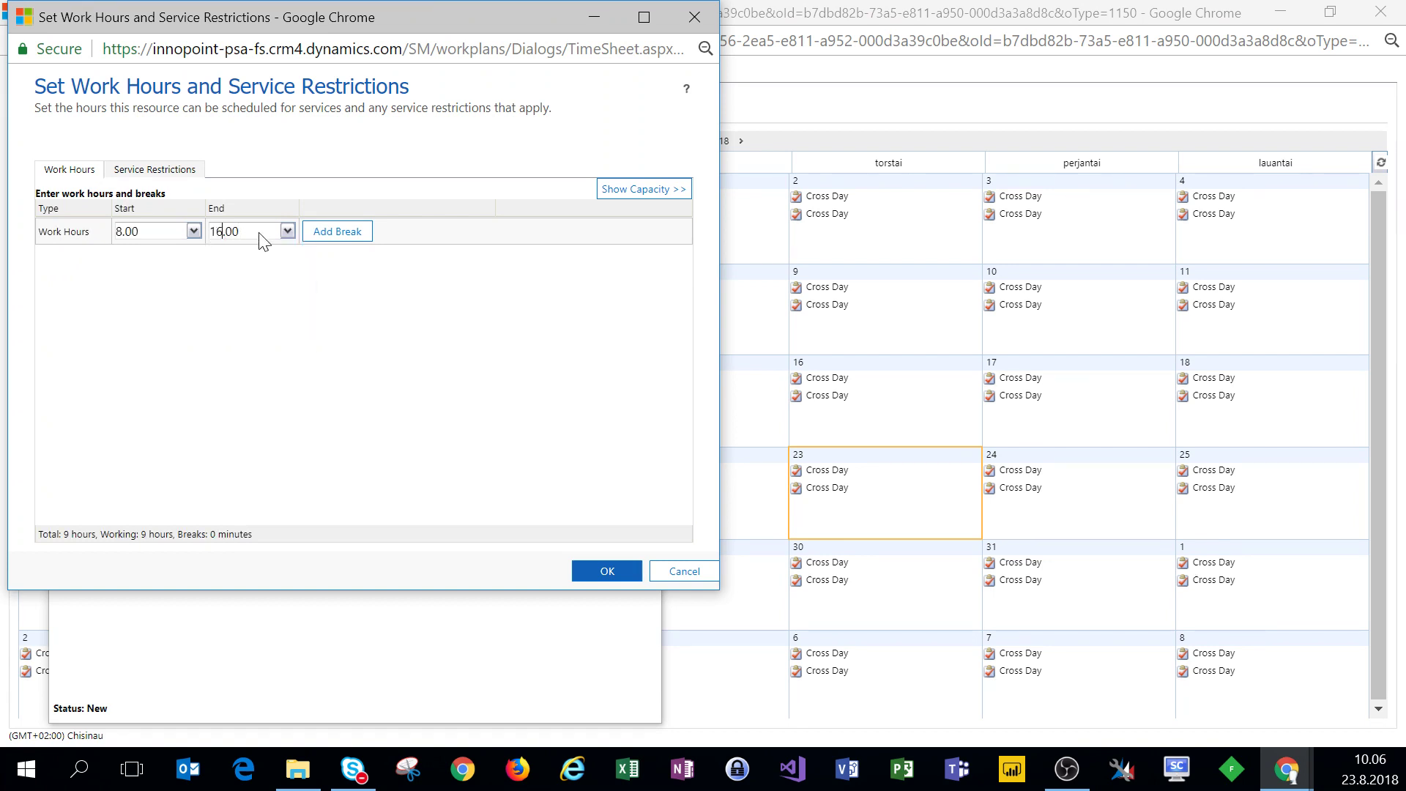
pyautogui.click(568, 364)
# Confirm 8.00–16.00 hours, remove Saturday and Sunday, and save the weekly schedule
pyautogui.click(604, 575)
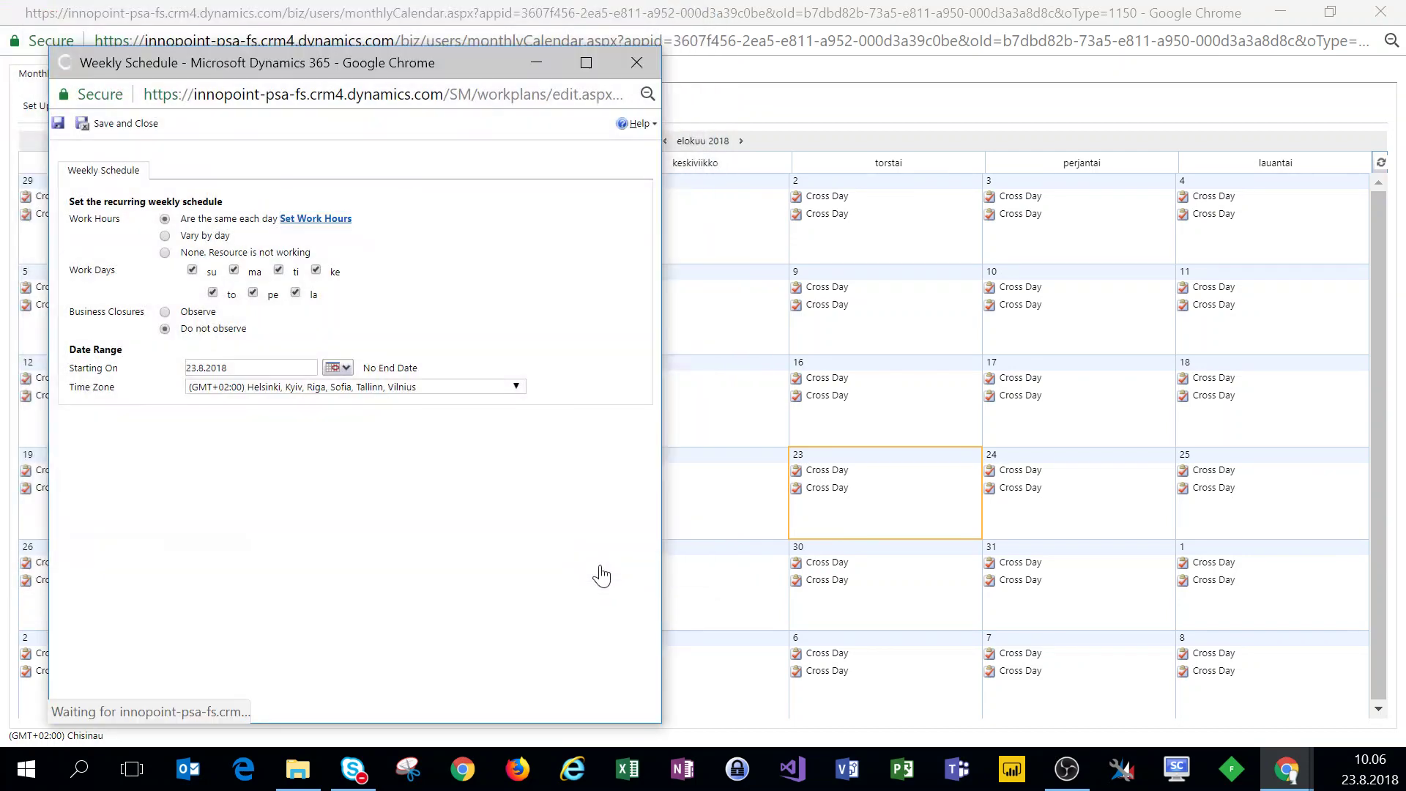
pyautogui.click(192, 325)
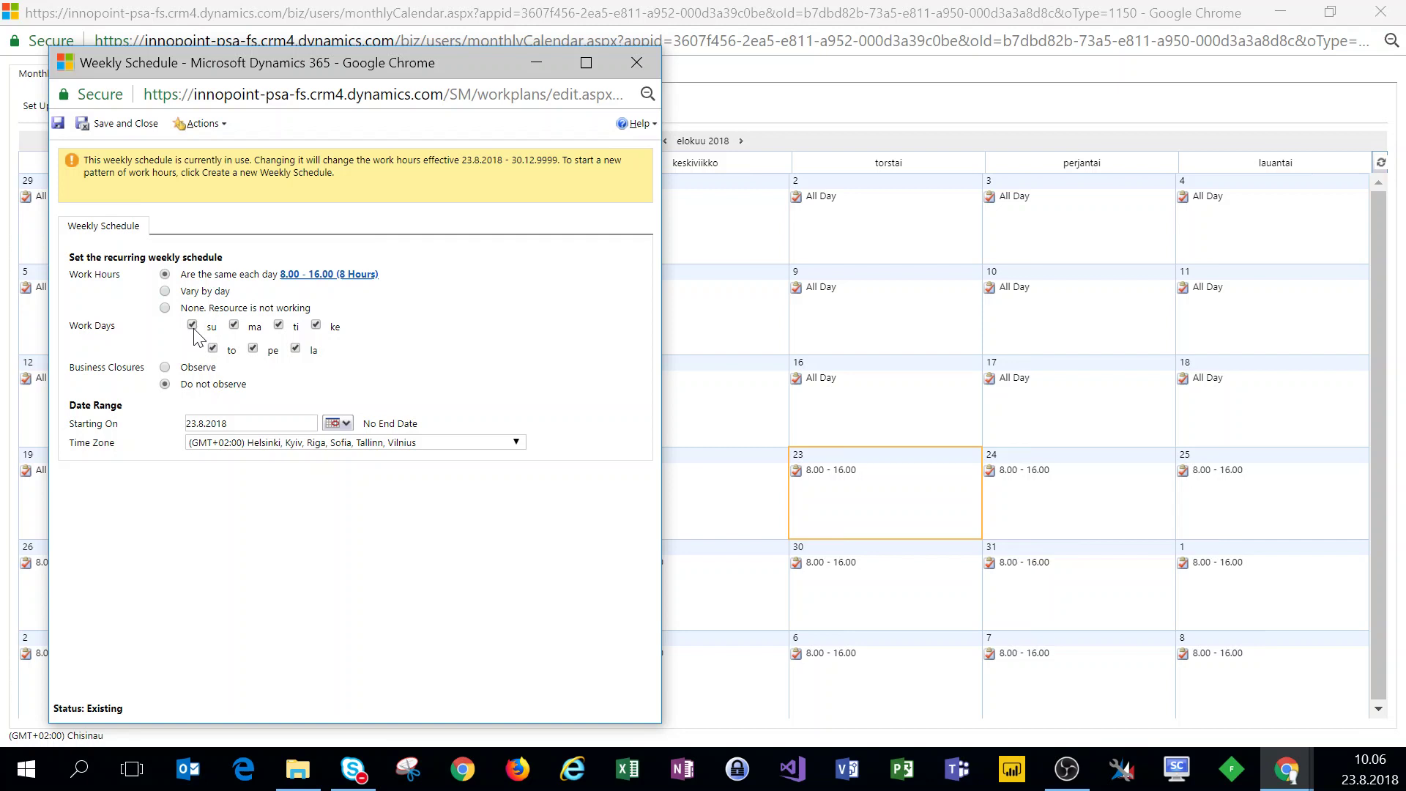
pyautogui.click(295, 348)
pyautogui.click(130, 126)
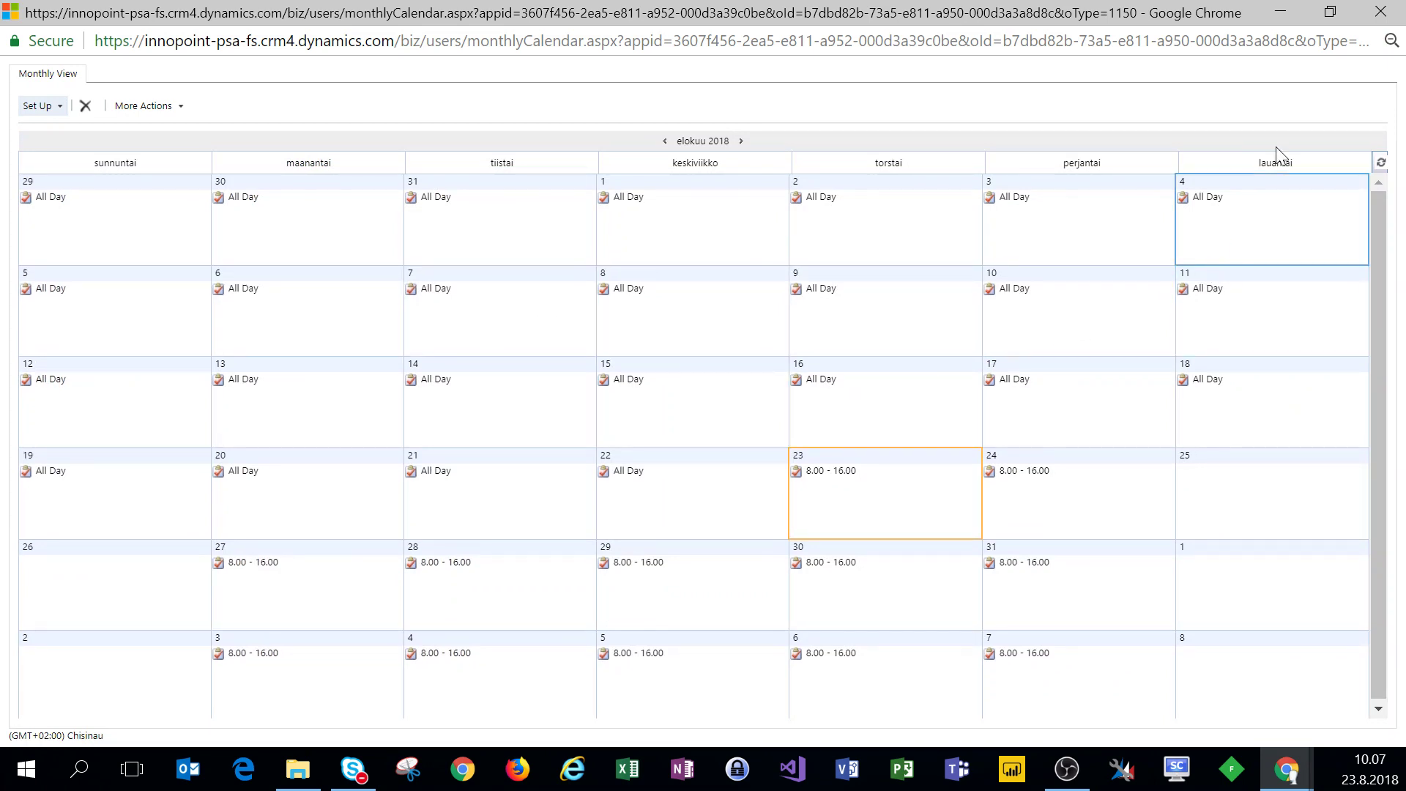
# Close the calendar, check the blog tab, and open Settings > Work Hours Templates from the Site Map
pyautogui.click(1386, 20)
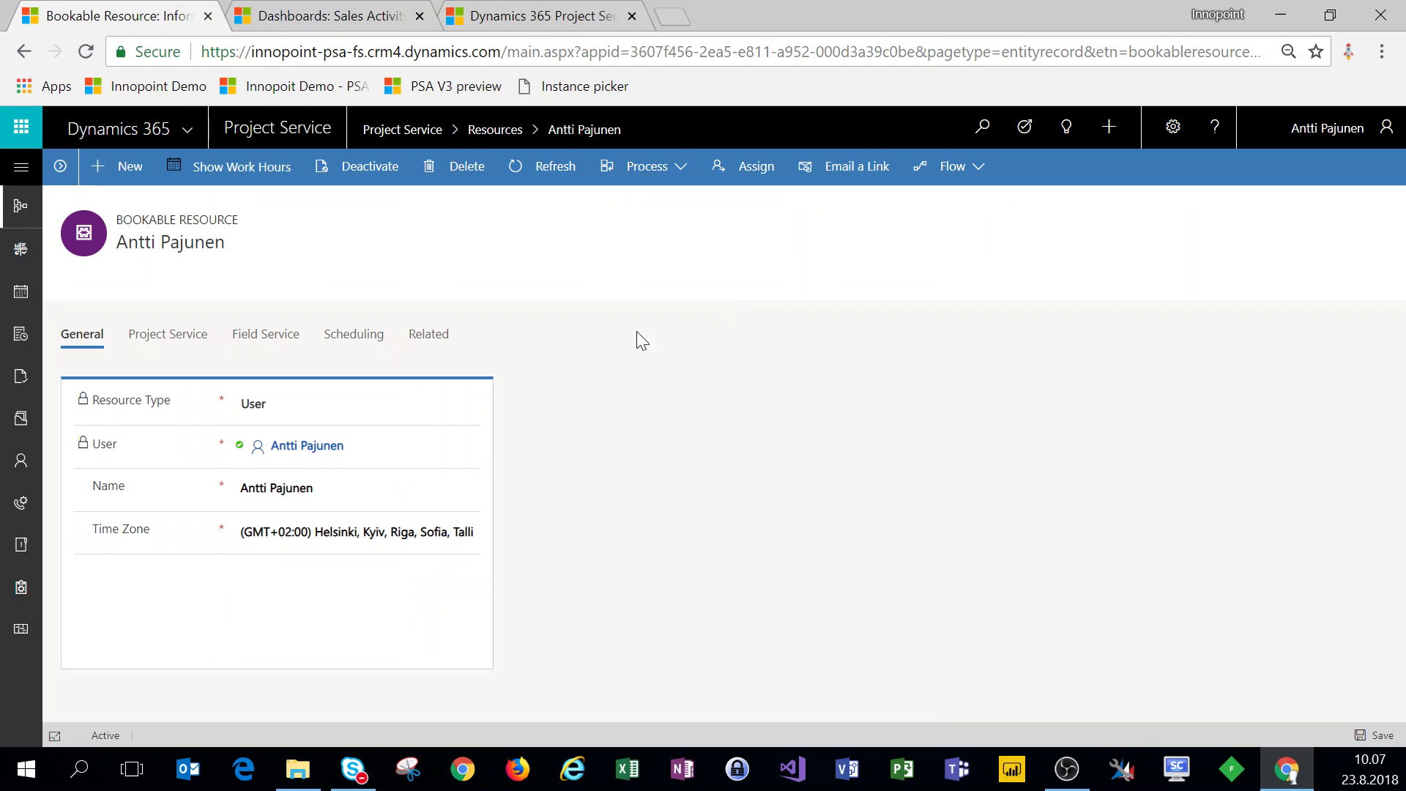
pyautogui.click(551, 22)
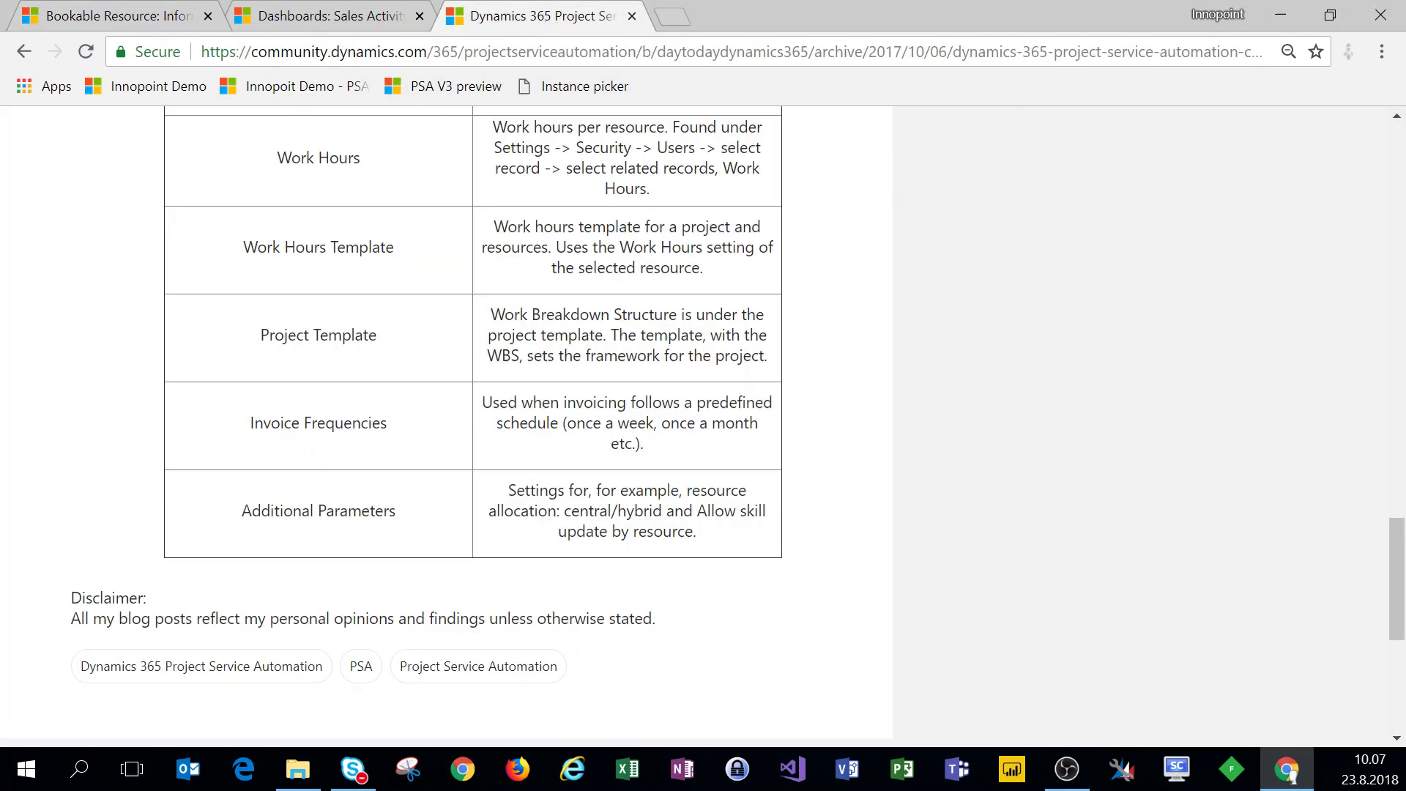
pyautogui.click(124, 22)
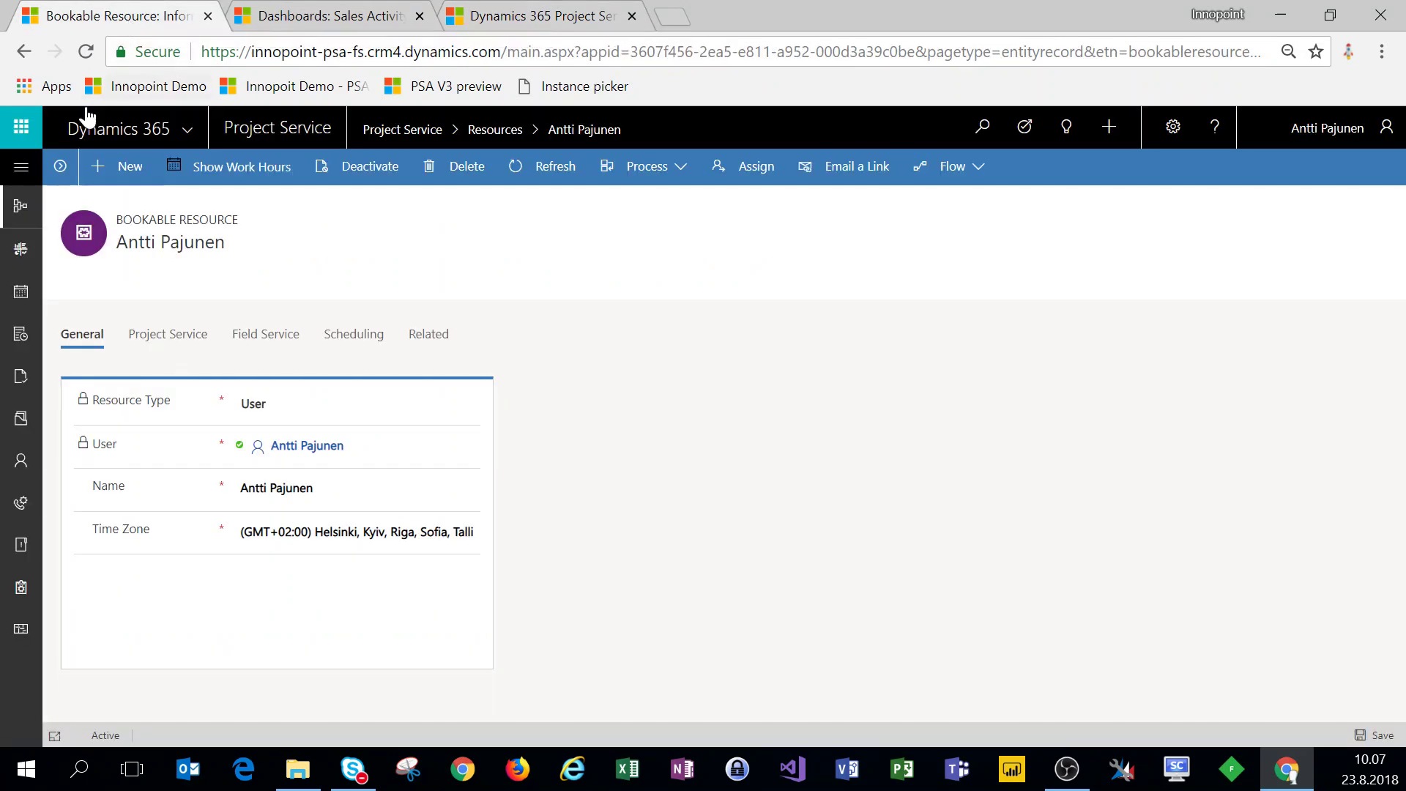
pyautogui.click(21, 168)
pyautogui.scroll(-6, 151, 388)
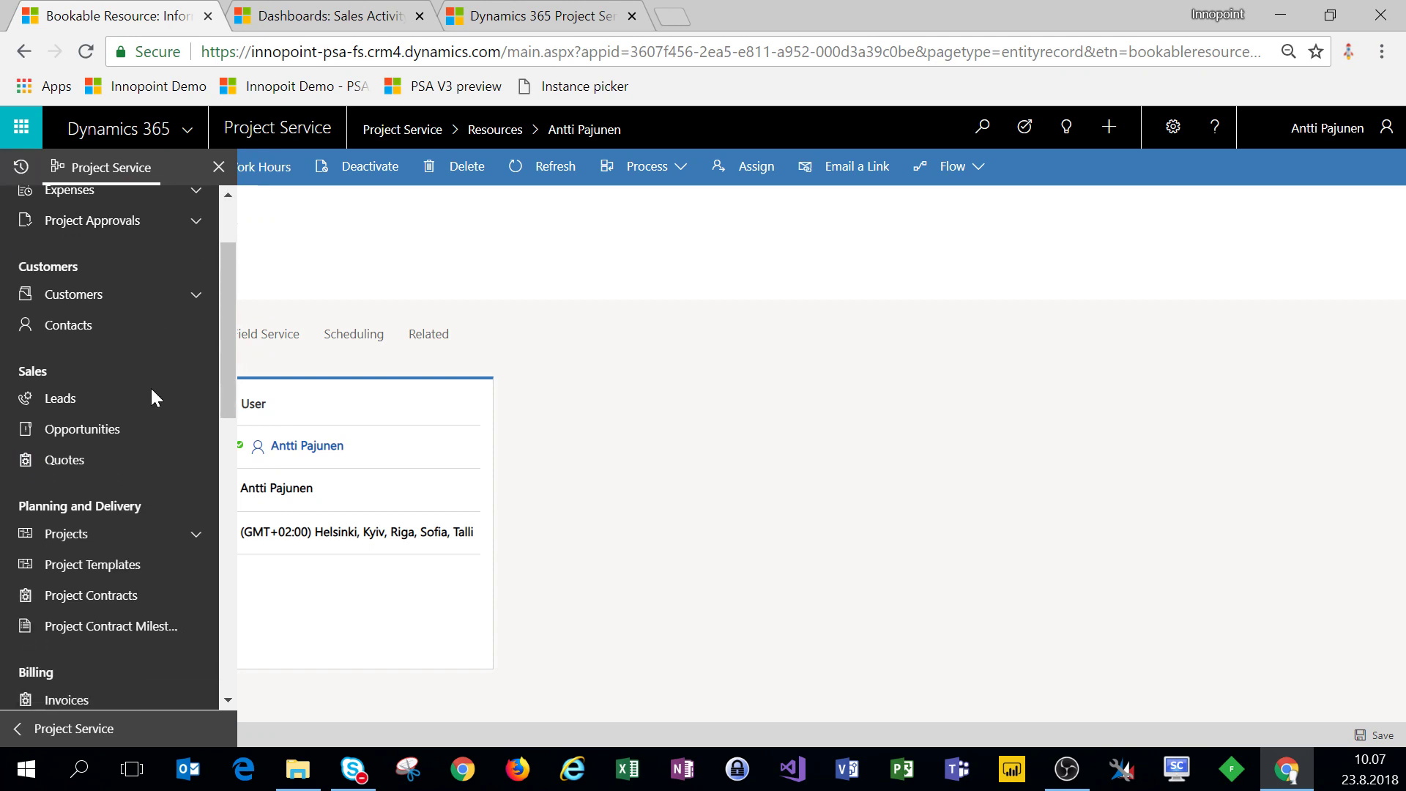
pyautogui.scroll(-5, 149, 403)
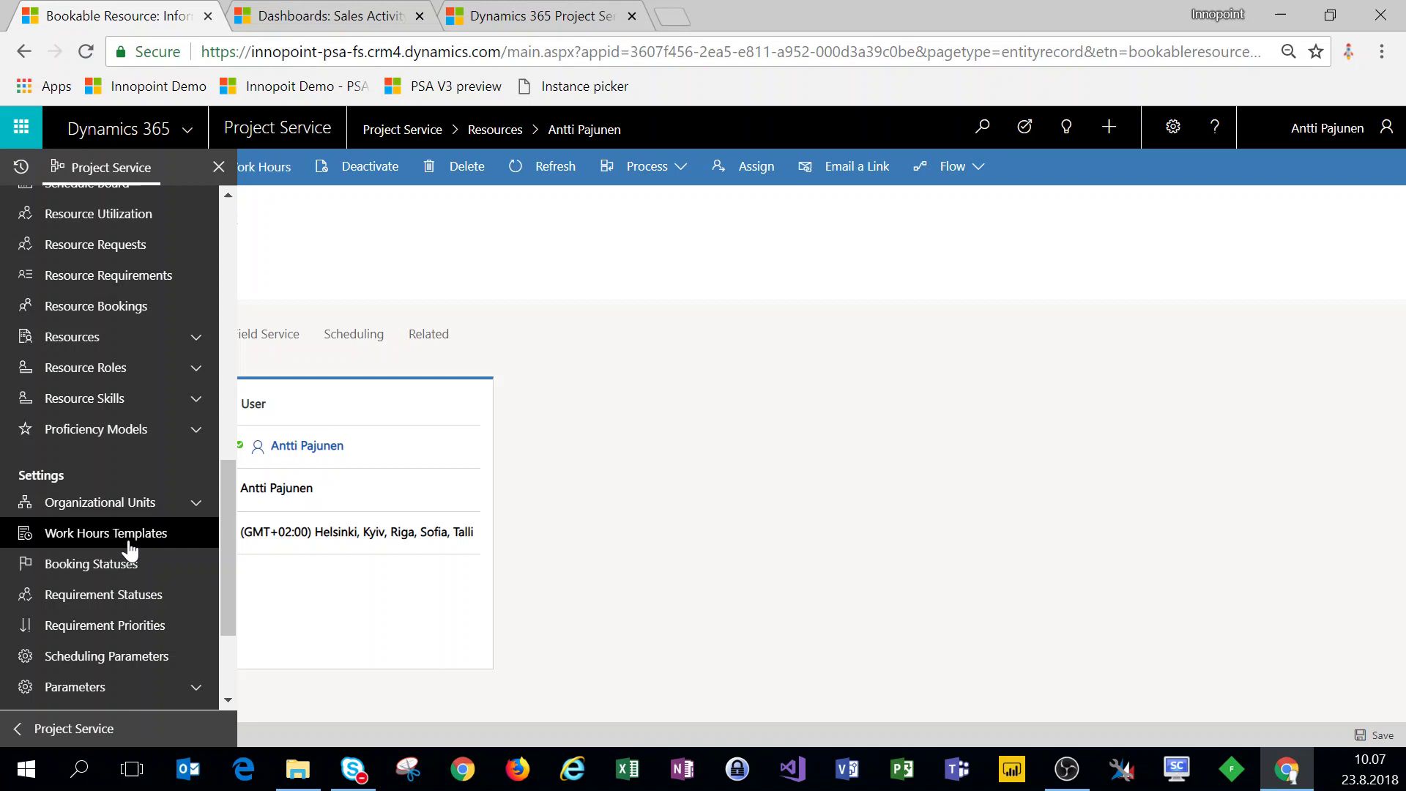
pyautogui.click(129, 540)
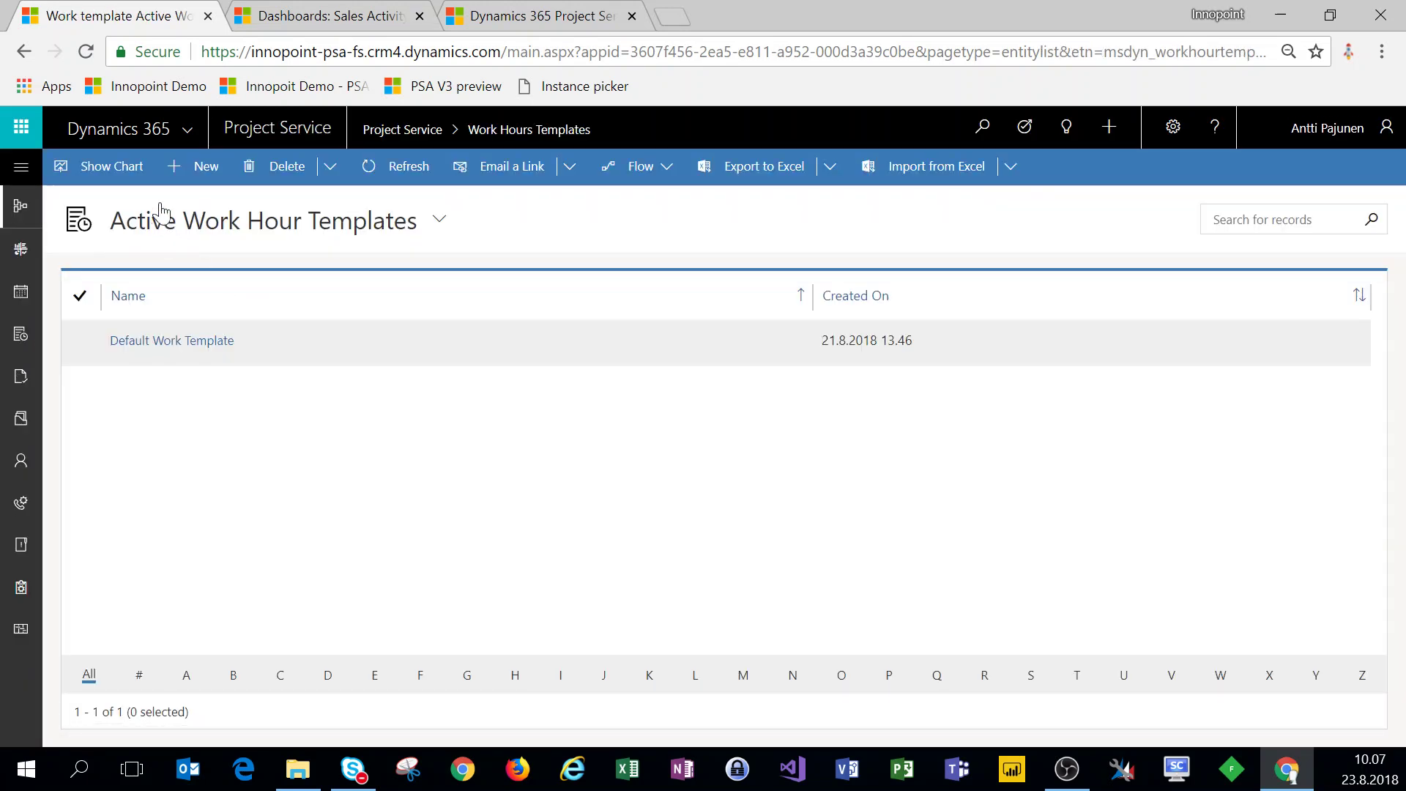
# Create and save a work template named 'Standard Work Hours' with the user as template resource
pyautogui.click(200, 173)
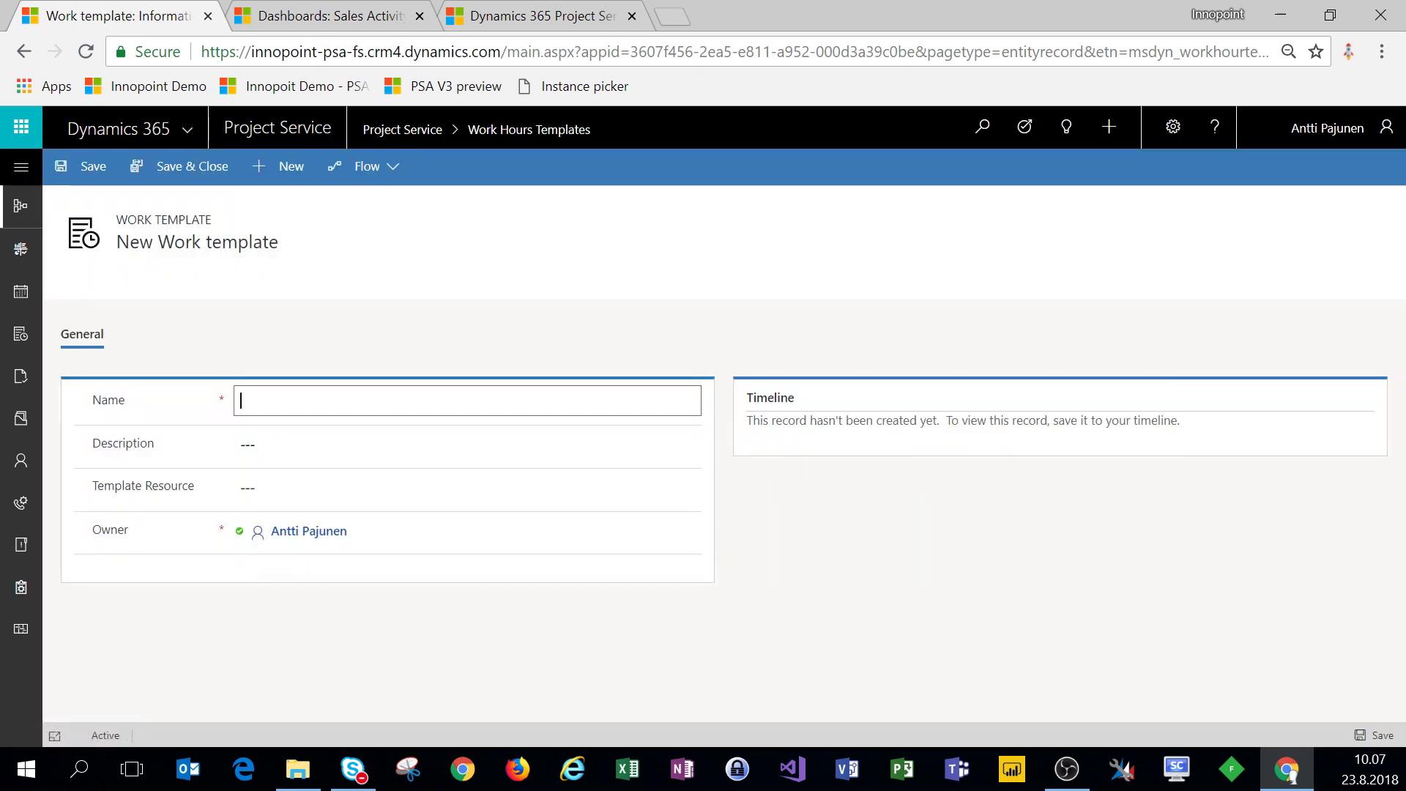
pyautogui.write('Standard Work Hours')
pyautogui.click(513, 487)
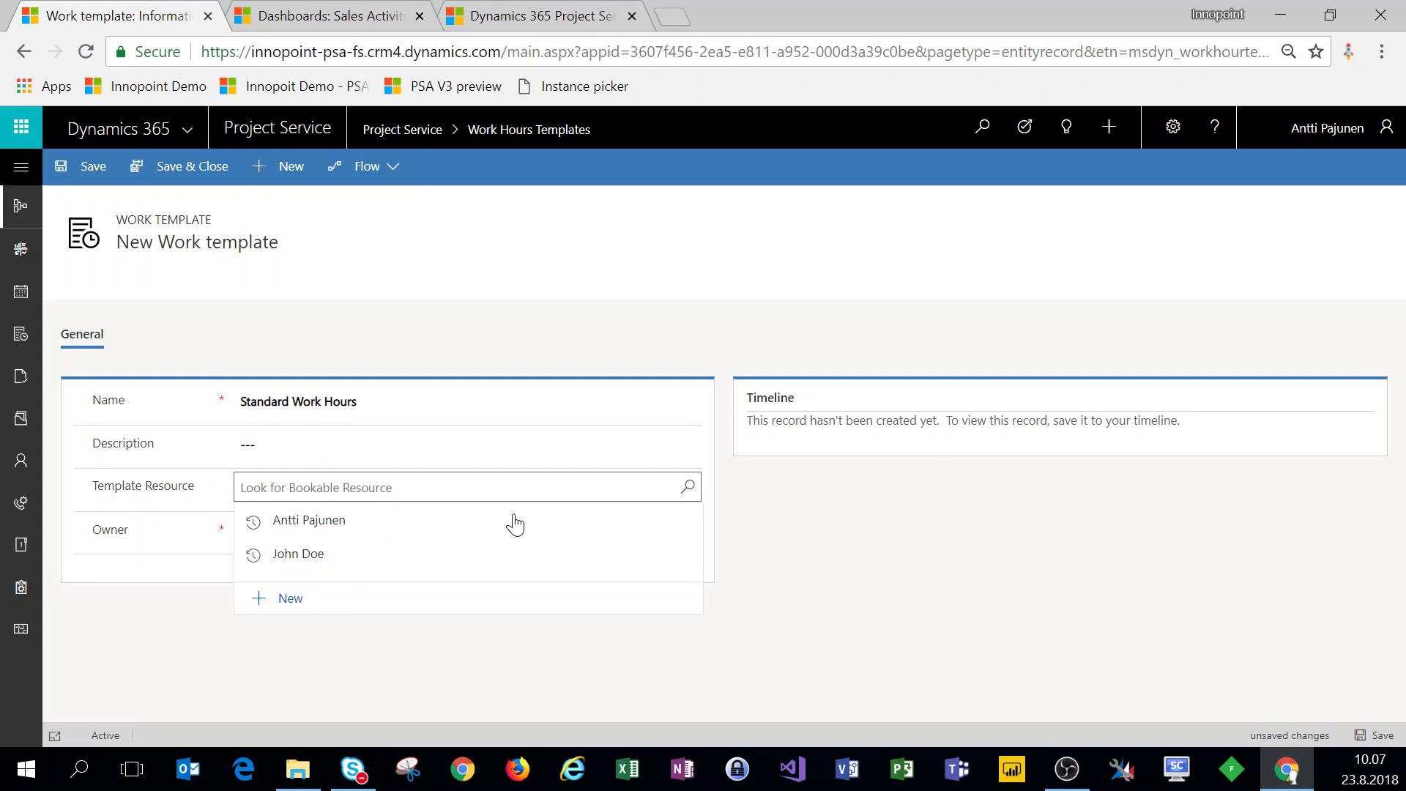
pyautogui.click(312, 522)
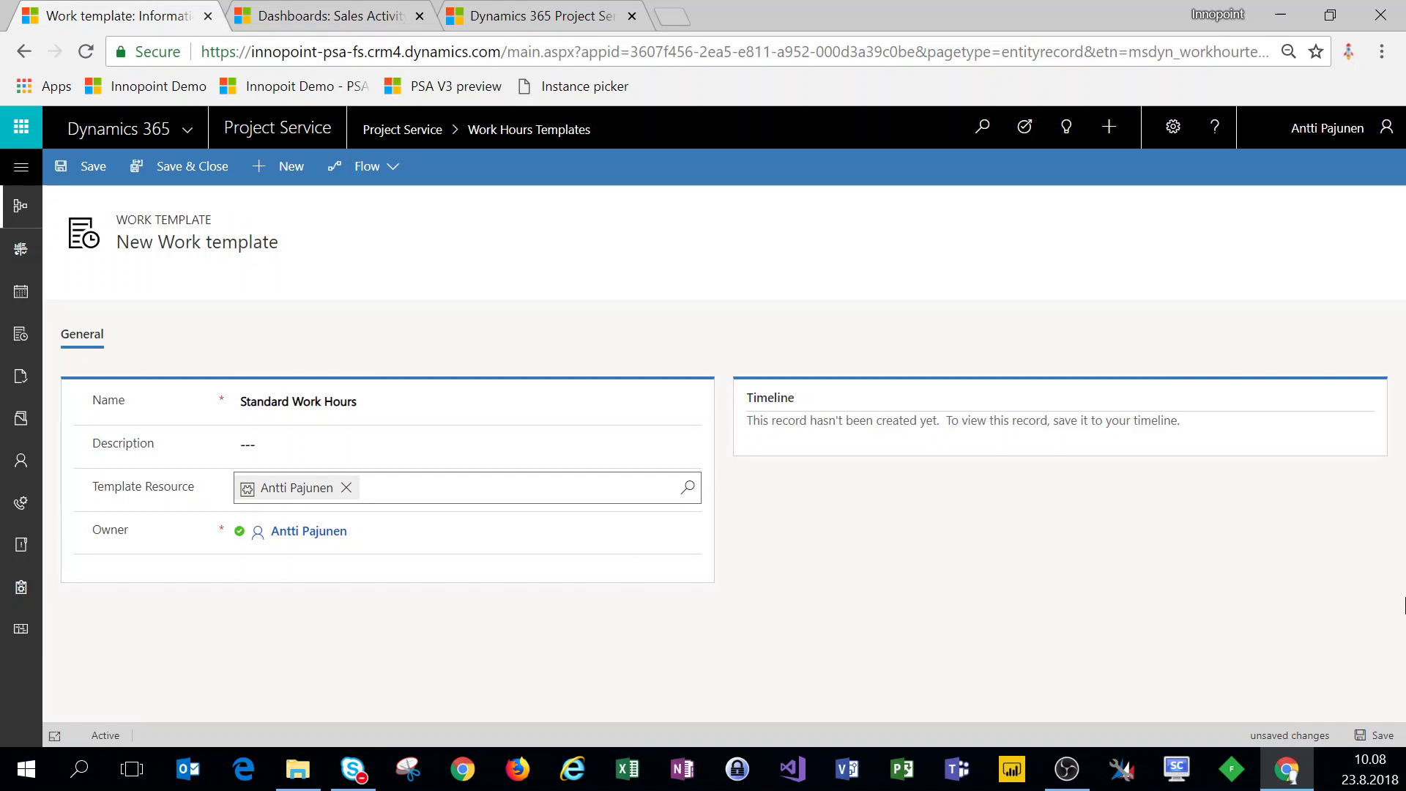
pyautogui.click(1360, 737)
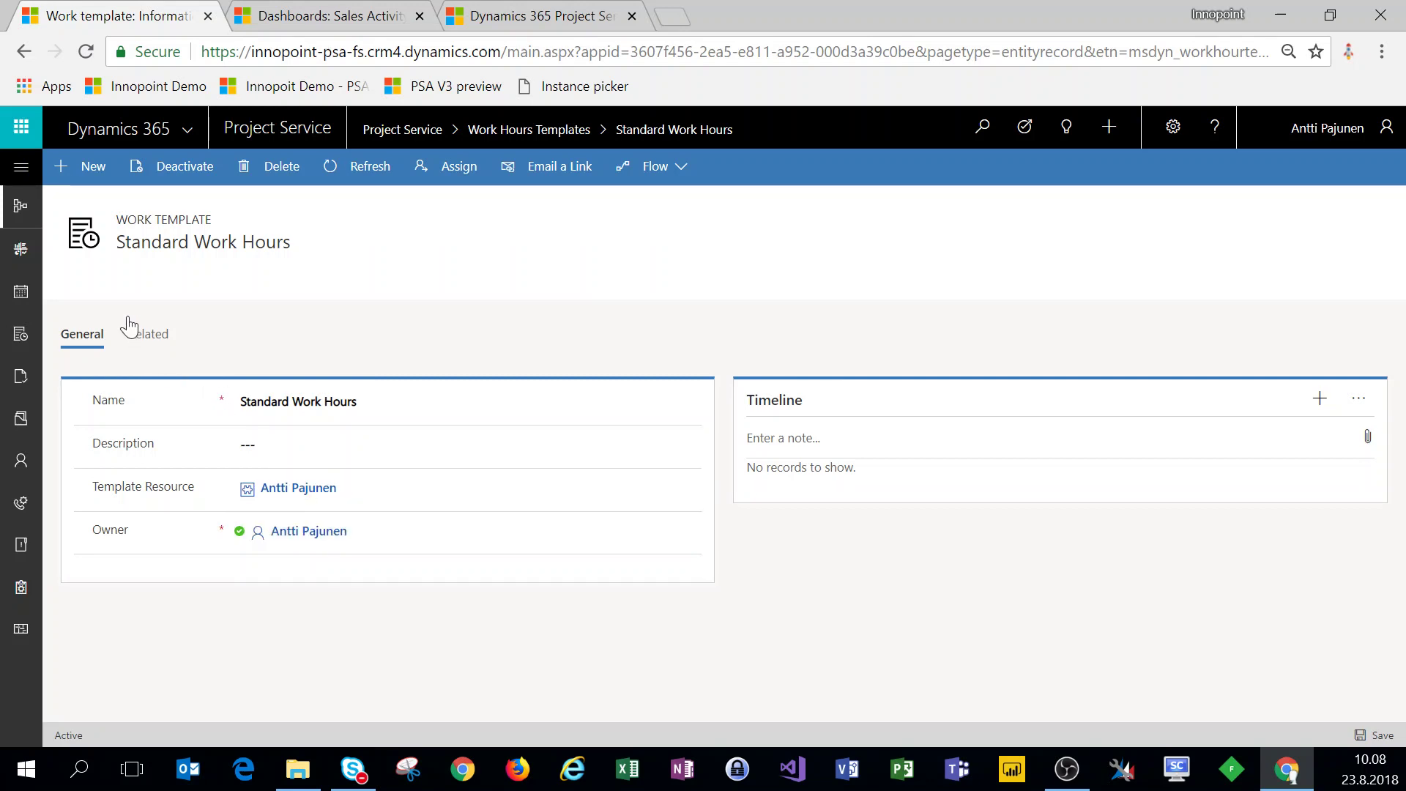
# After checking the blog's settings table, open Planning and Delivery > Project Templates
pyautogui.click(559, 21)
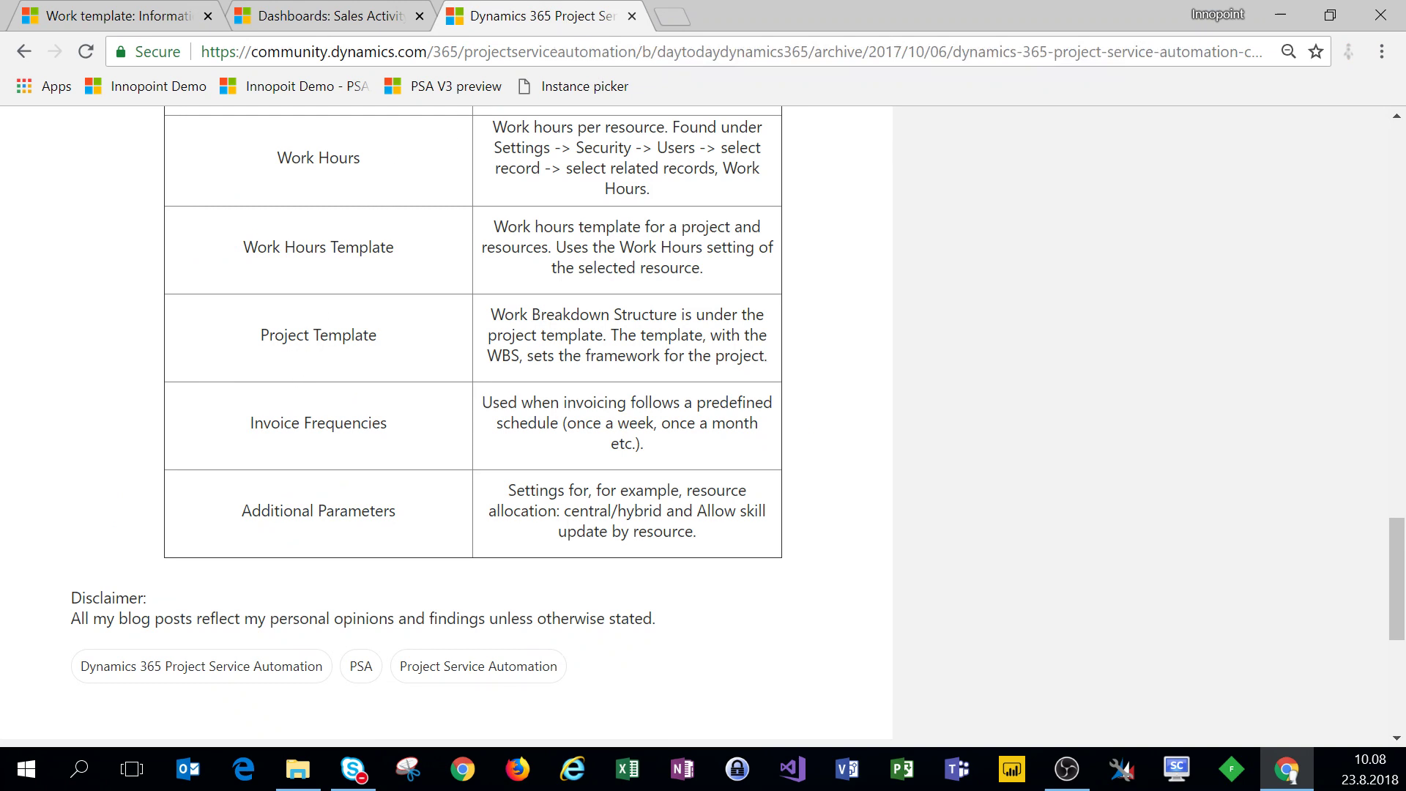
pyautogui.click(144, 22)
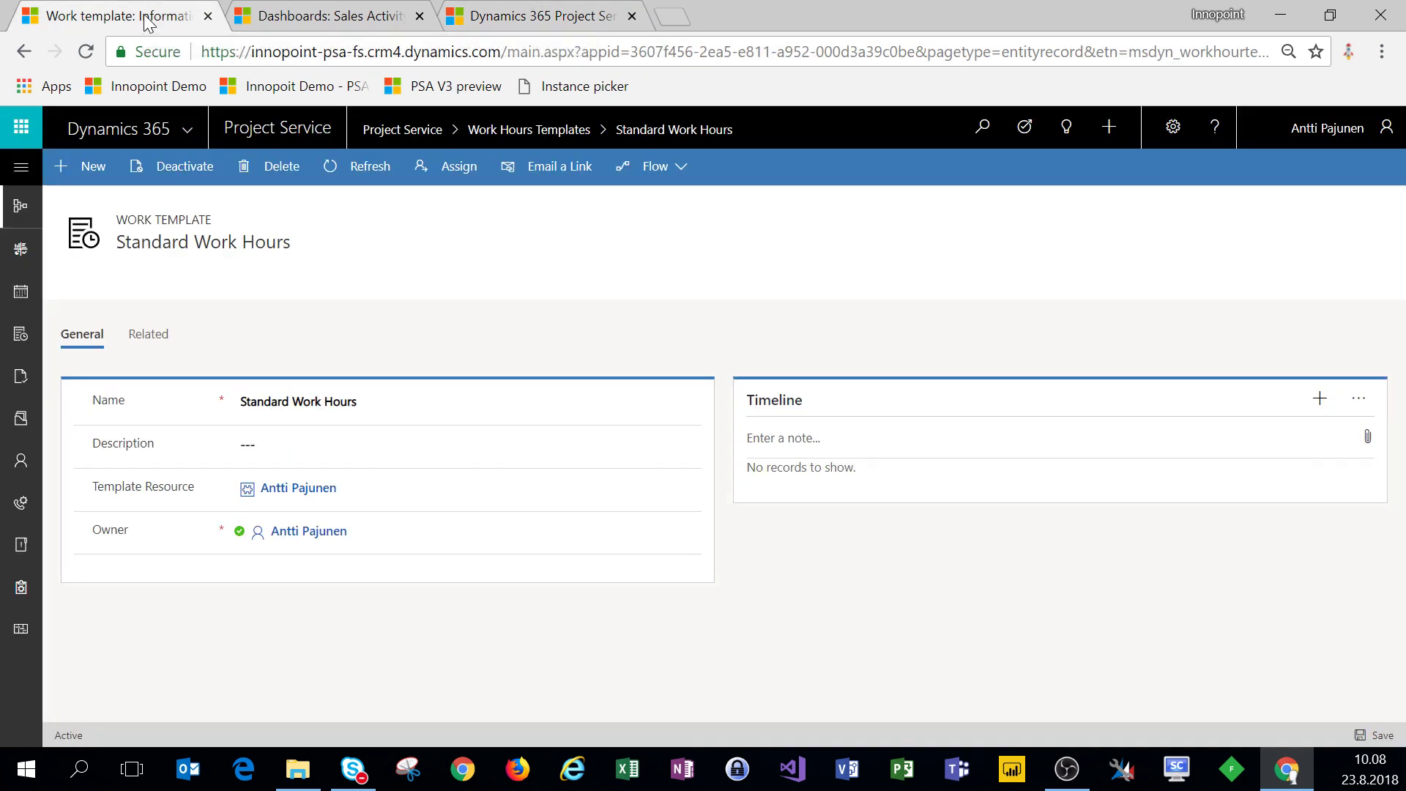
pyautogui.click(24, 170)
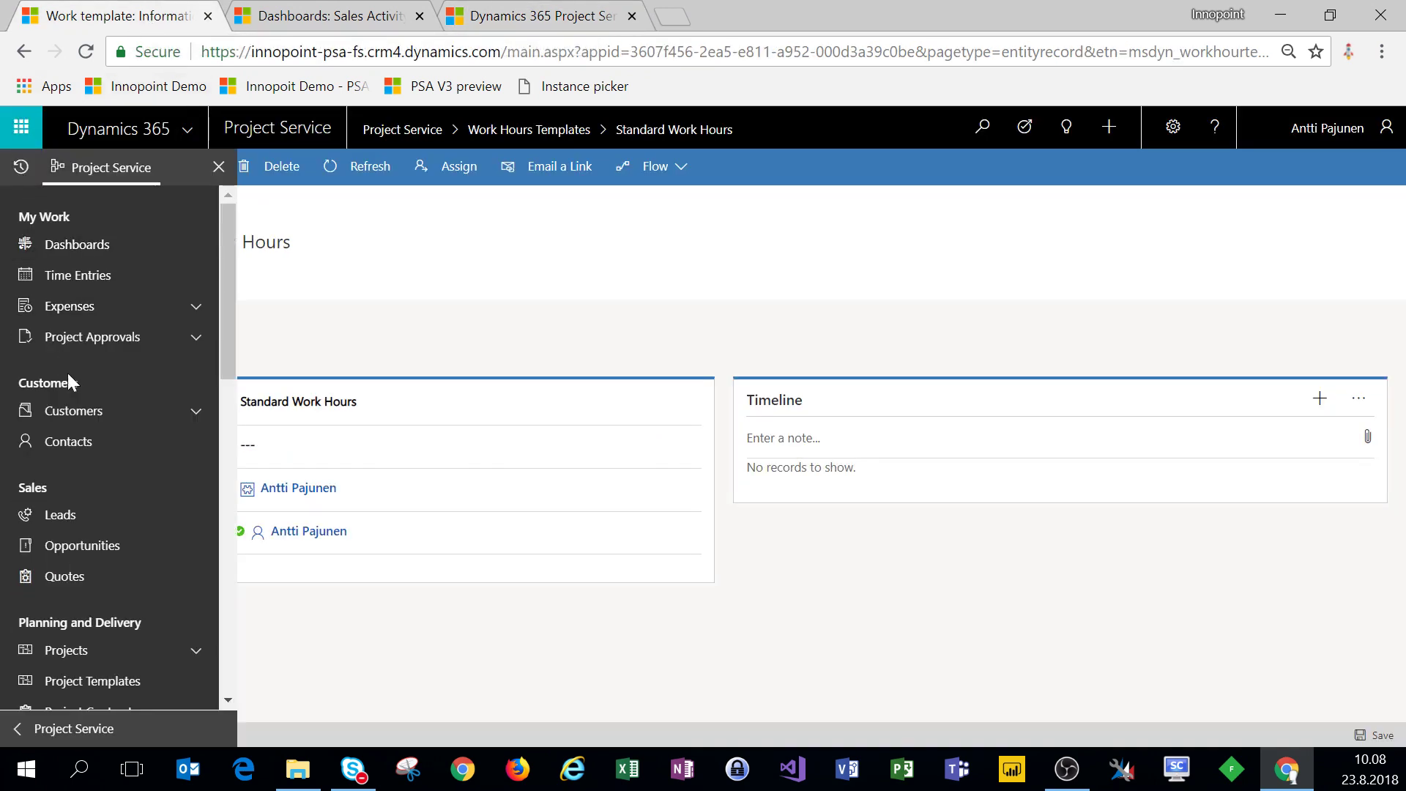
pyautogui.scroll(-3, 132, 463)
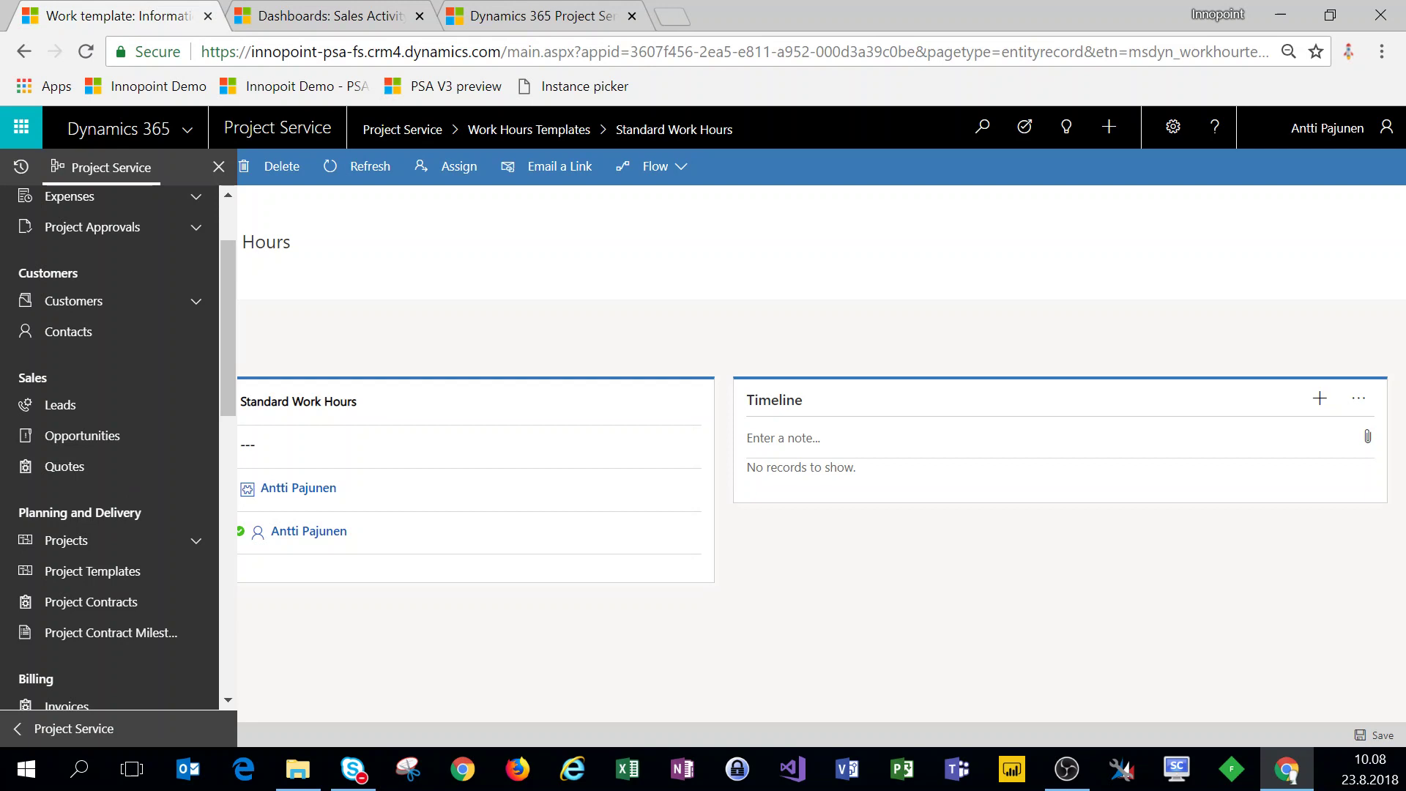
pyautogui.click(95, 580)
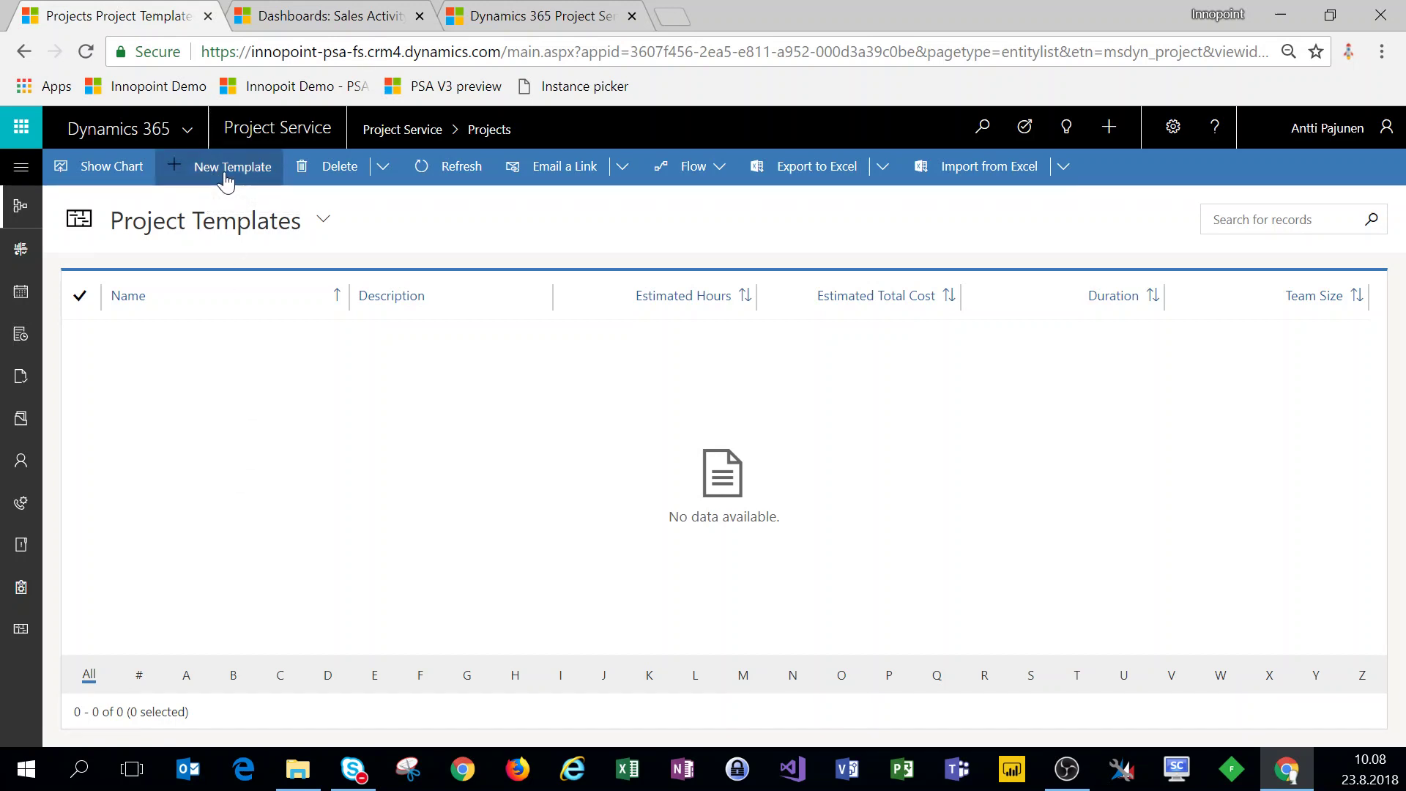
# Create and save 'Standard Consulting Template for Projects', replacing Default Work Template with Standard Work Hours as calendar
pyautogui.click(226, 169)
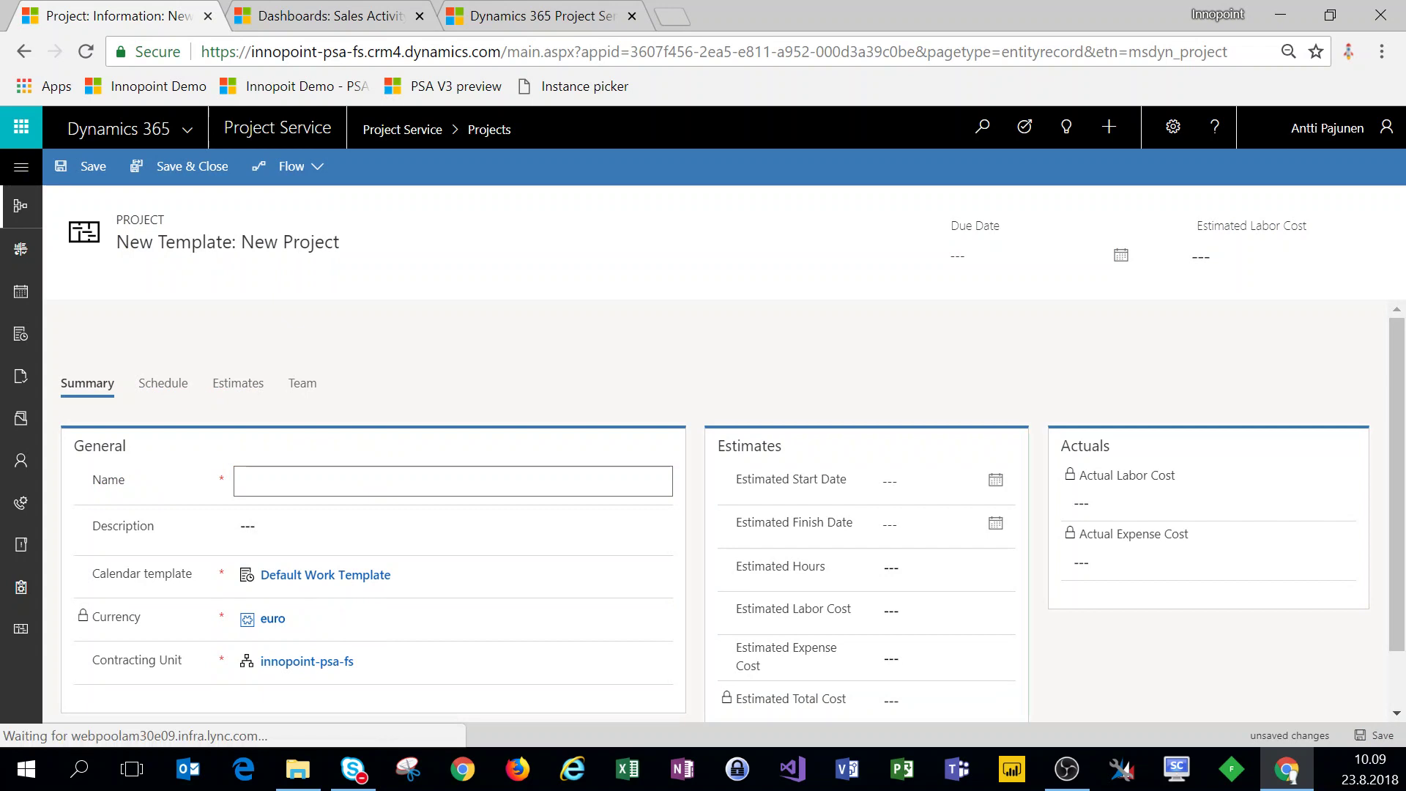
pyautogui.write('Standard')
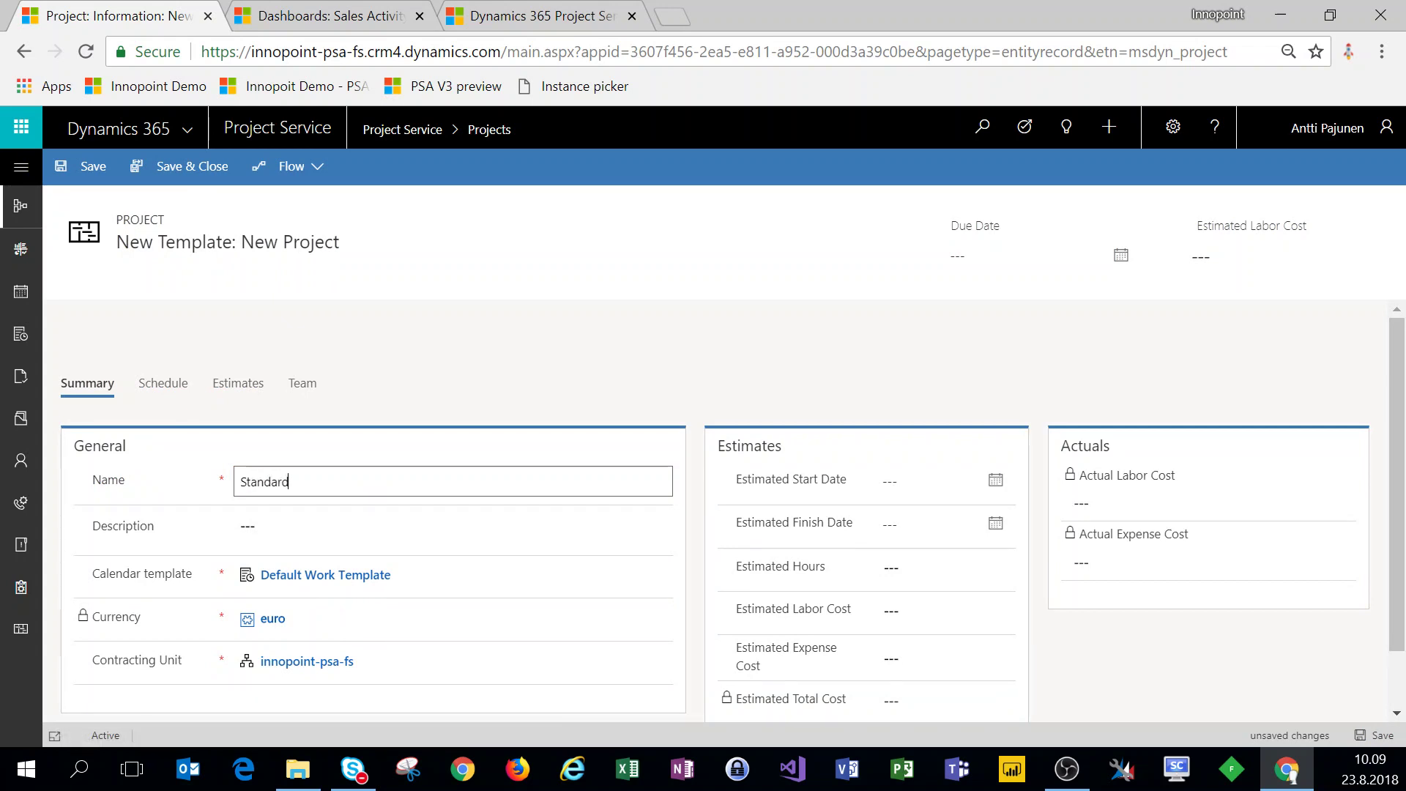
pyautogui.write(' Consulting ')
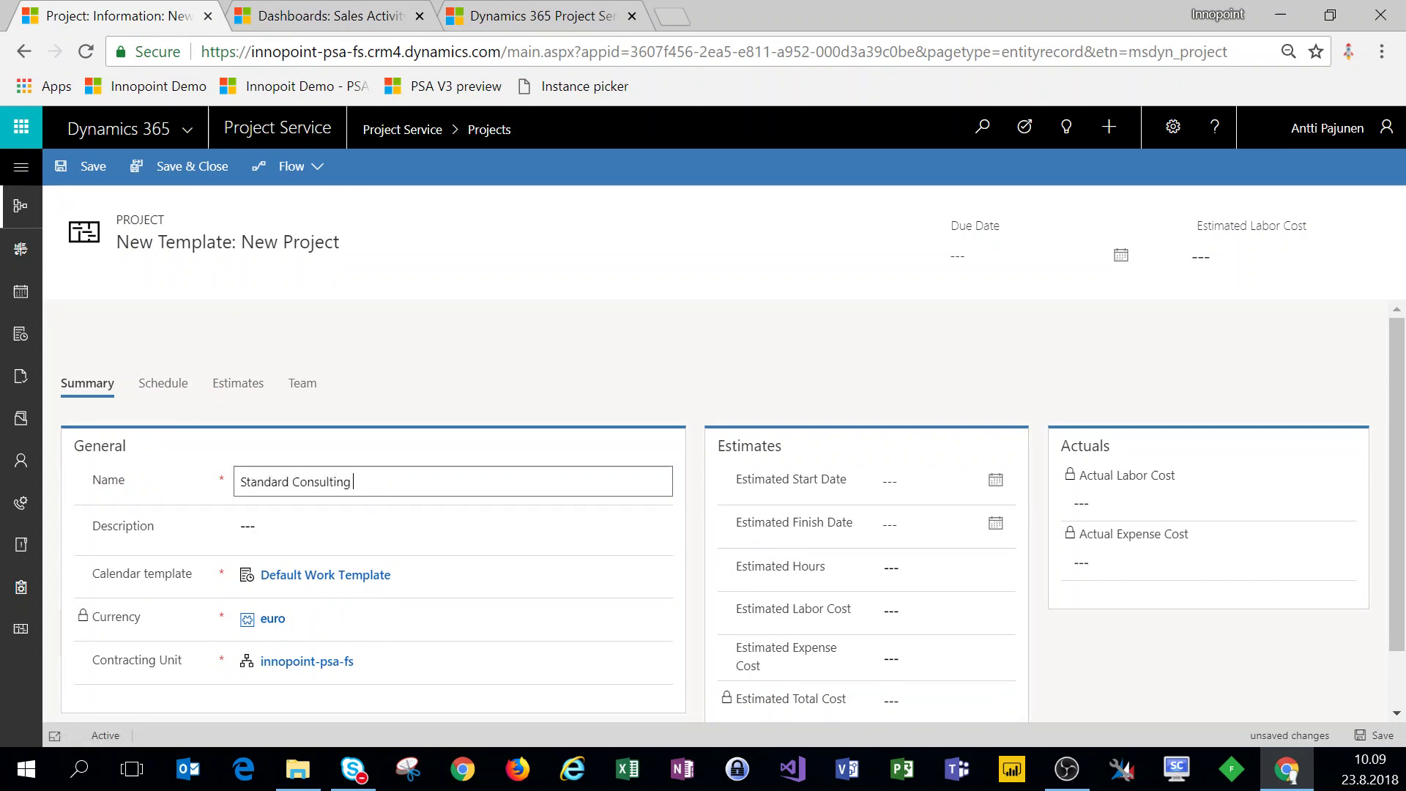
pyautogui.write('Template for Projects')
pyautogui.press('Tab')
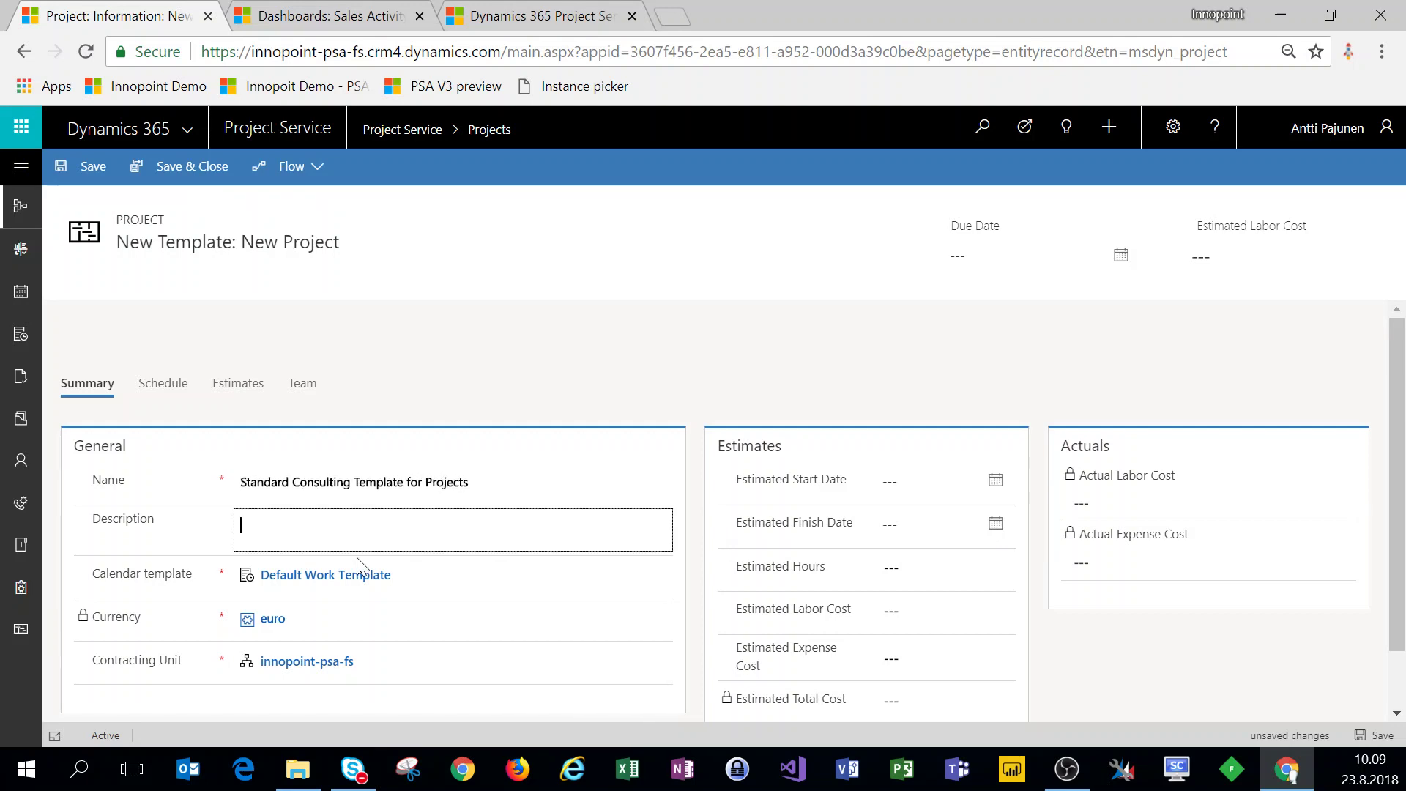
pyautogui.click(358, 560)
pyautogui.click(399, 575)
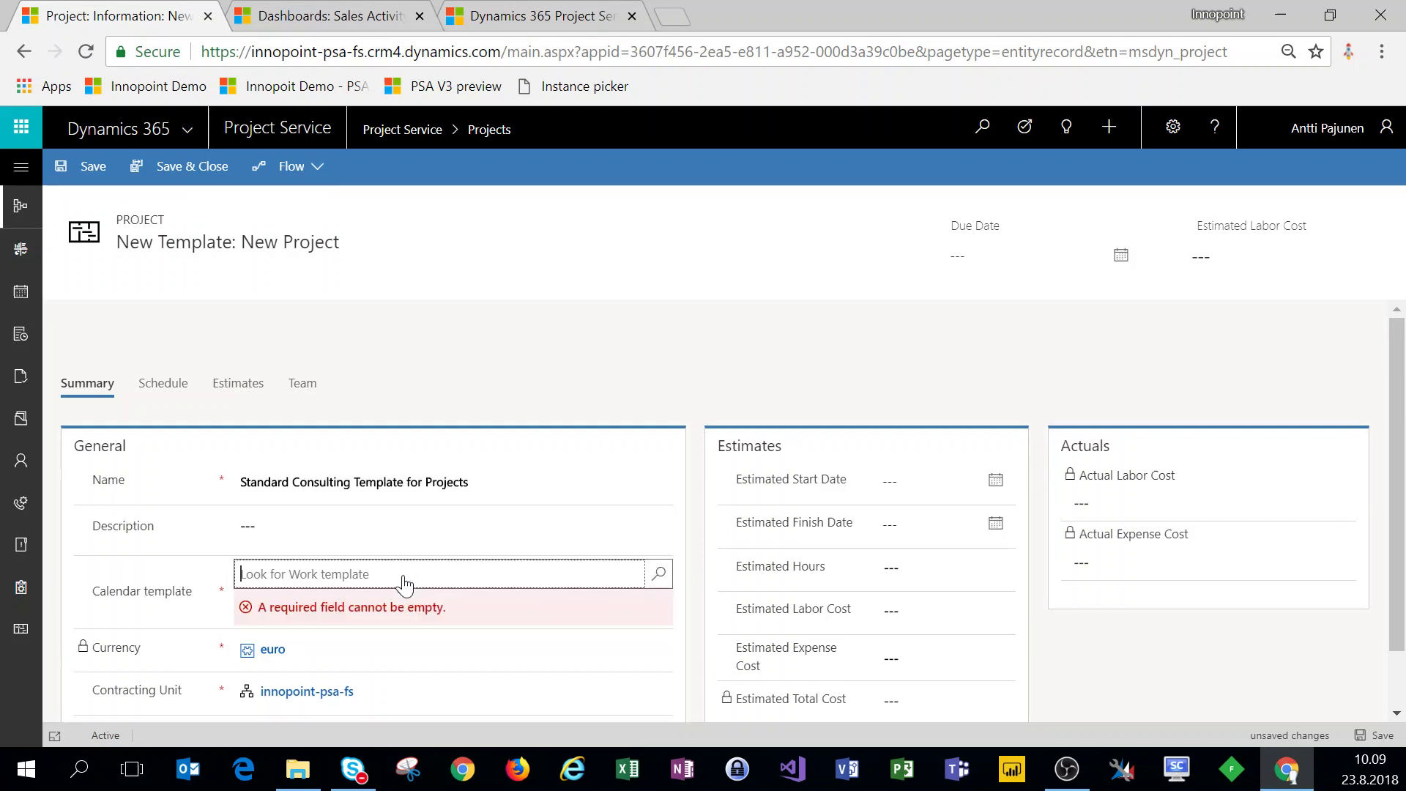
pyautogui.click(660, 577)
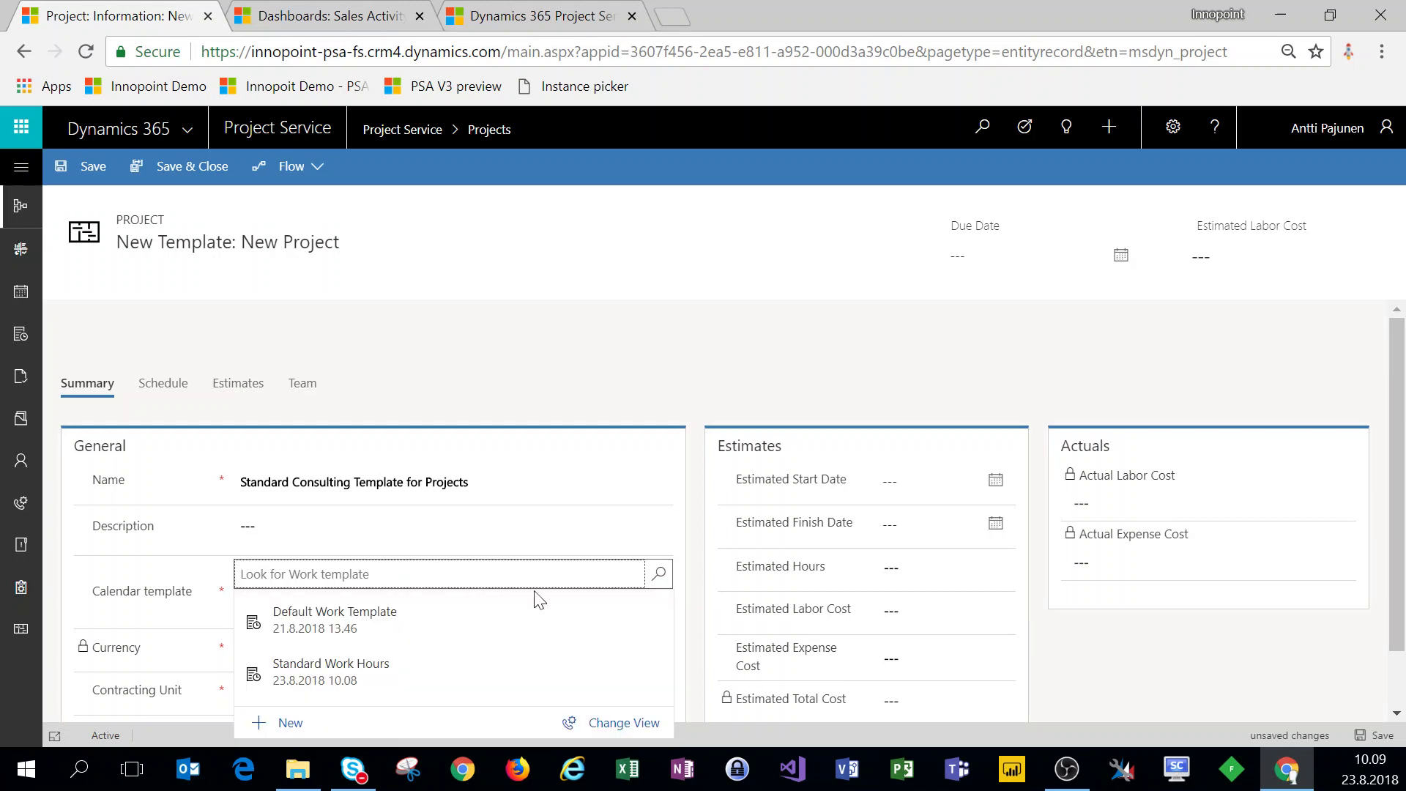
pyautogui.click(350, 677)
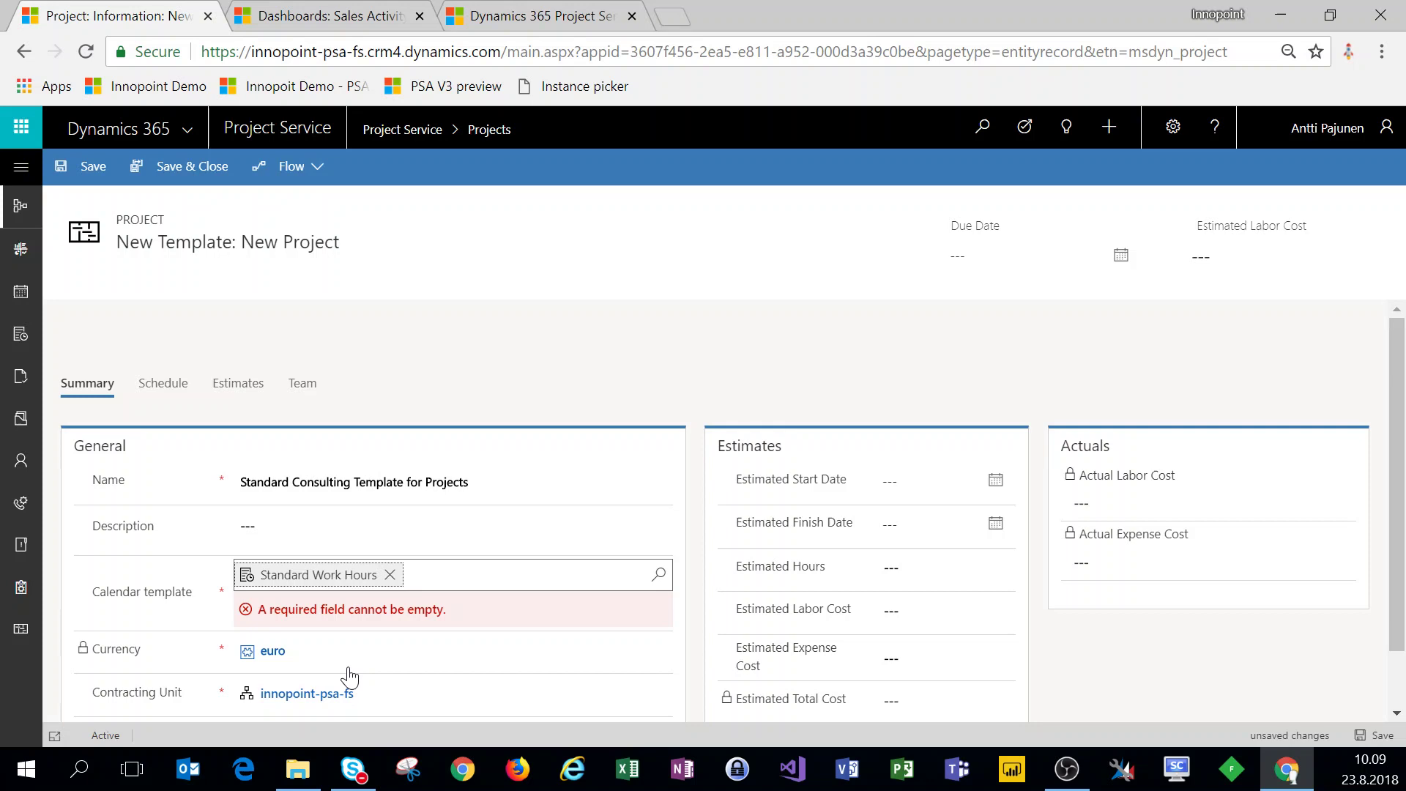
pyautogui.scroll(-1, 472, 614)
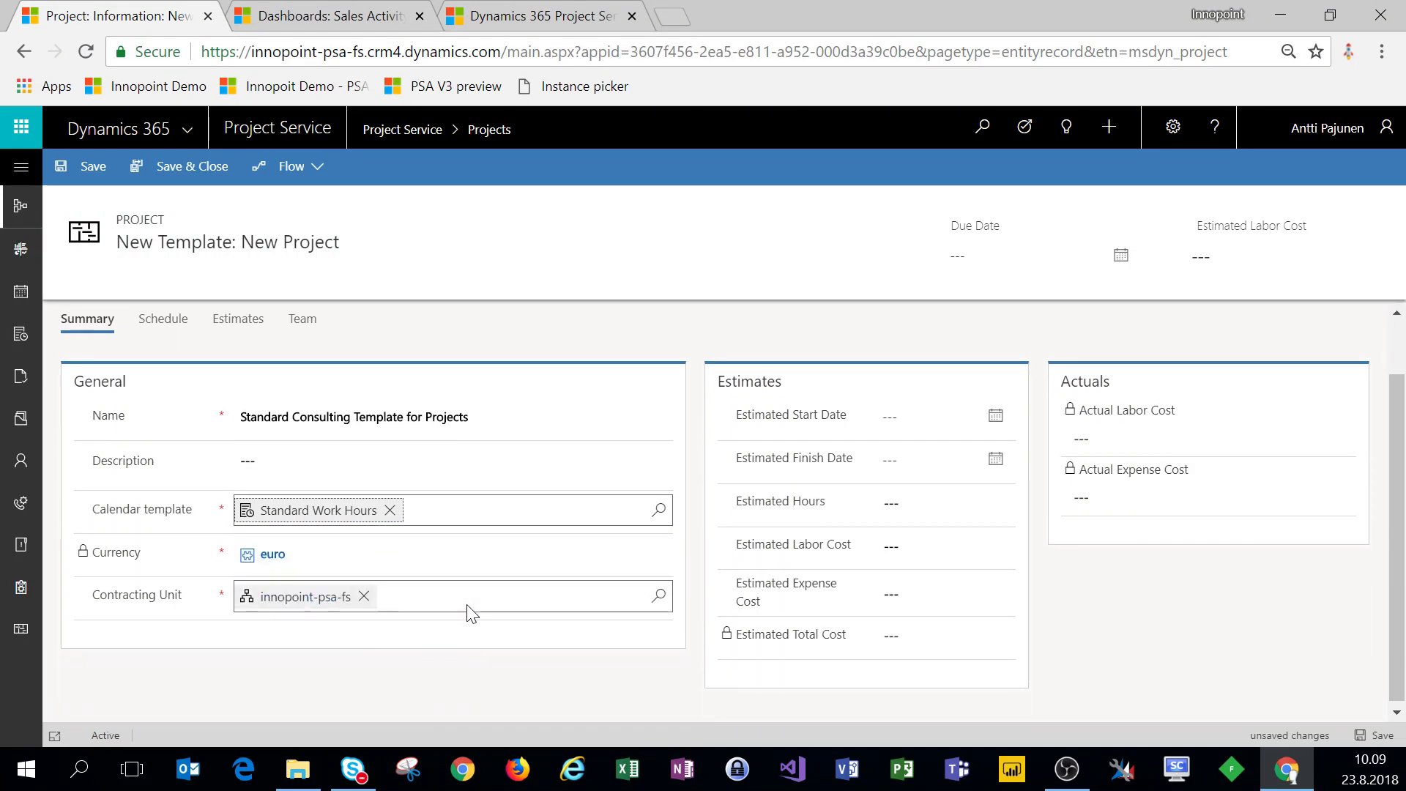
pyautogui.click(1380, 739)
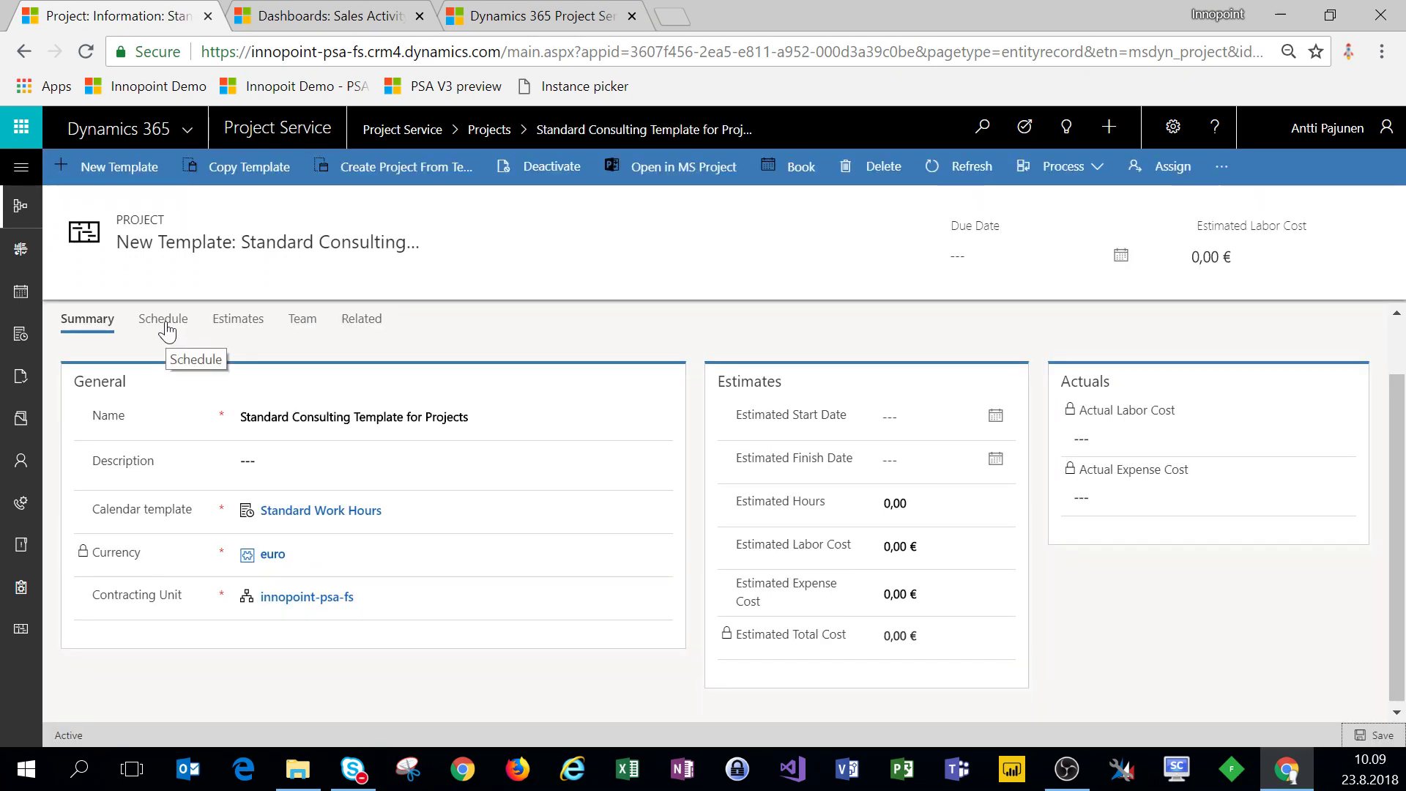
# On the template's Schedule tab, add Task 1 through Task 15 to the WBS grid
pyautogui.click(165, 328)
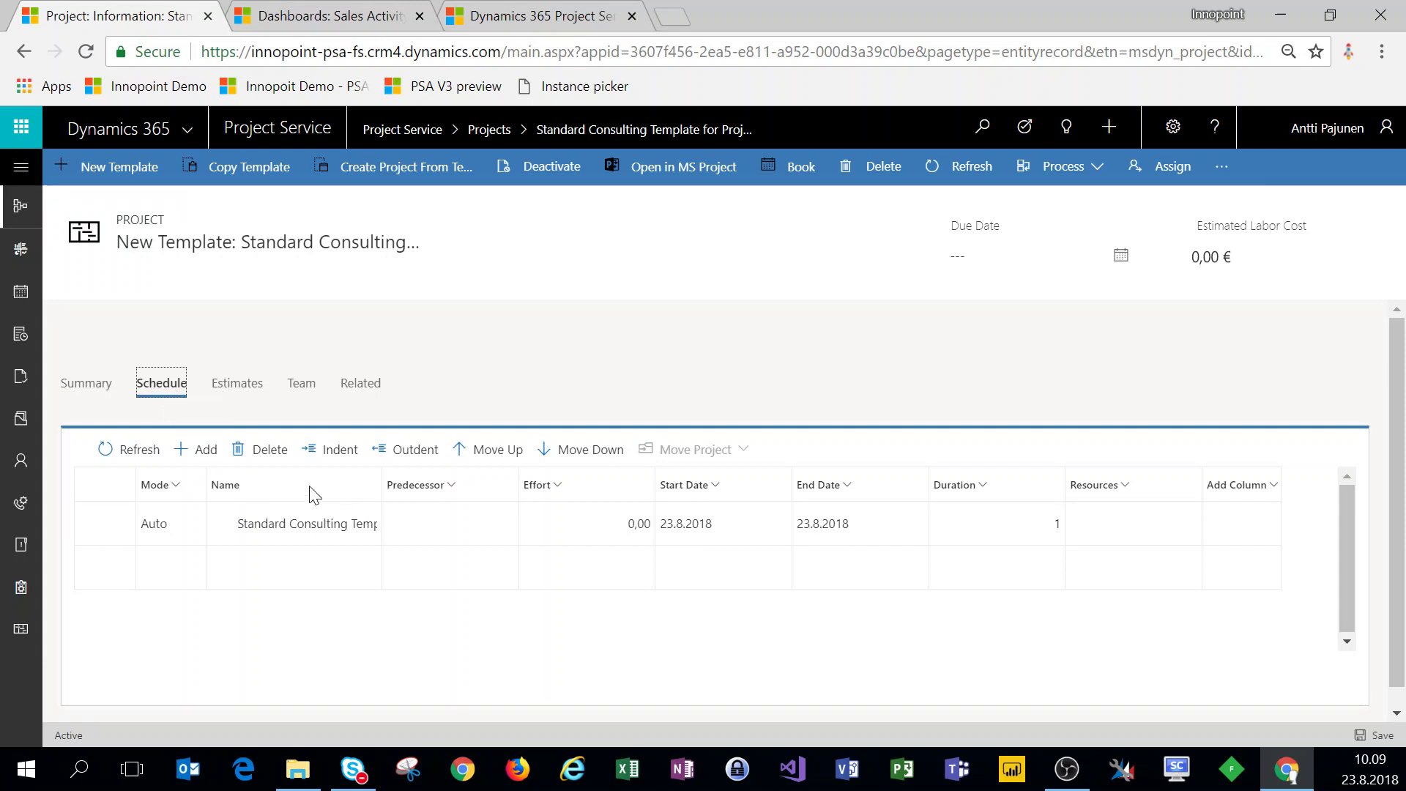
pyautogui.click(205, 453)
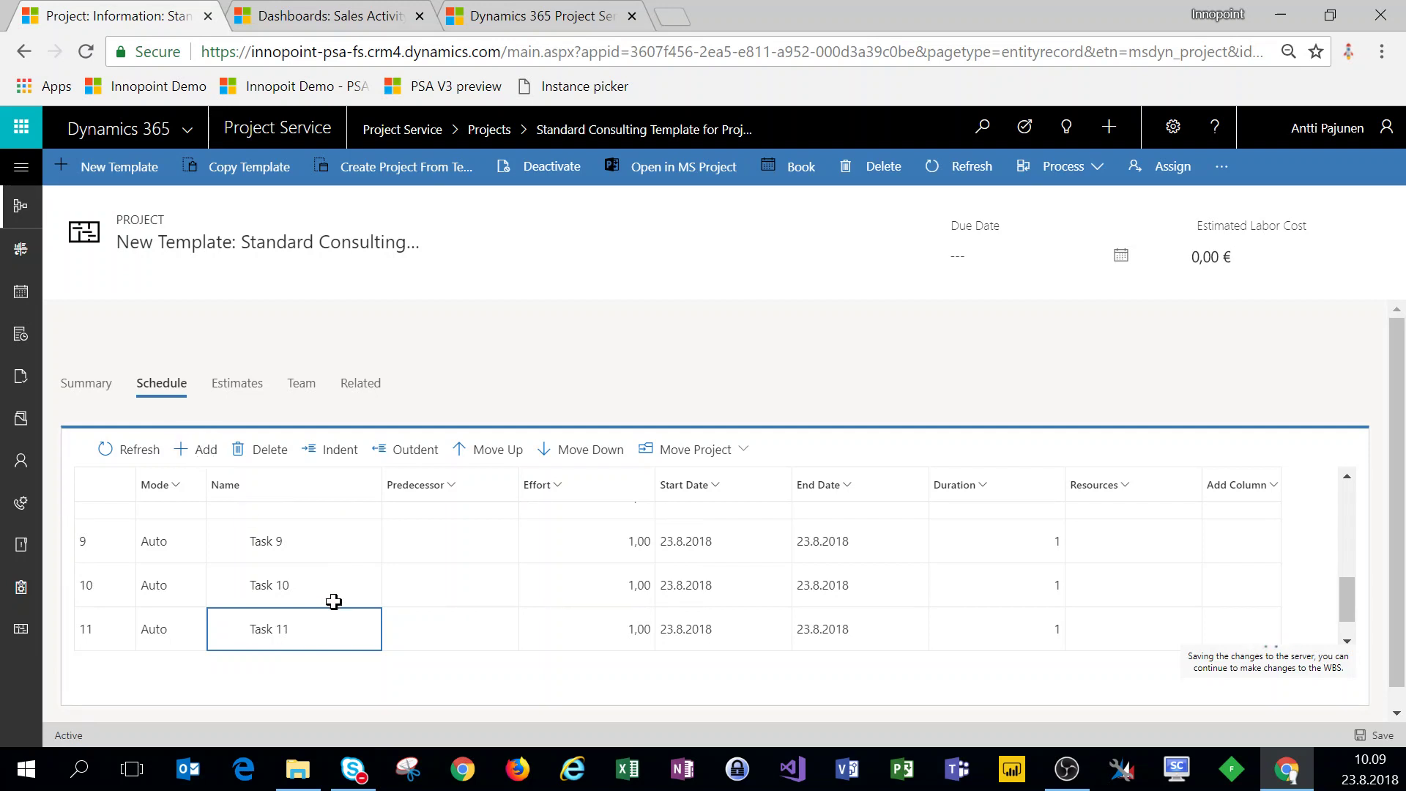
pyautogui.click(199, 455)
pyautogui.click(199, 456)
pyautogui.click(198, 456)
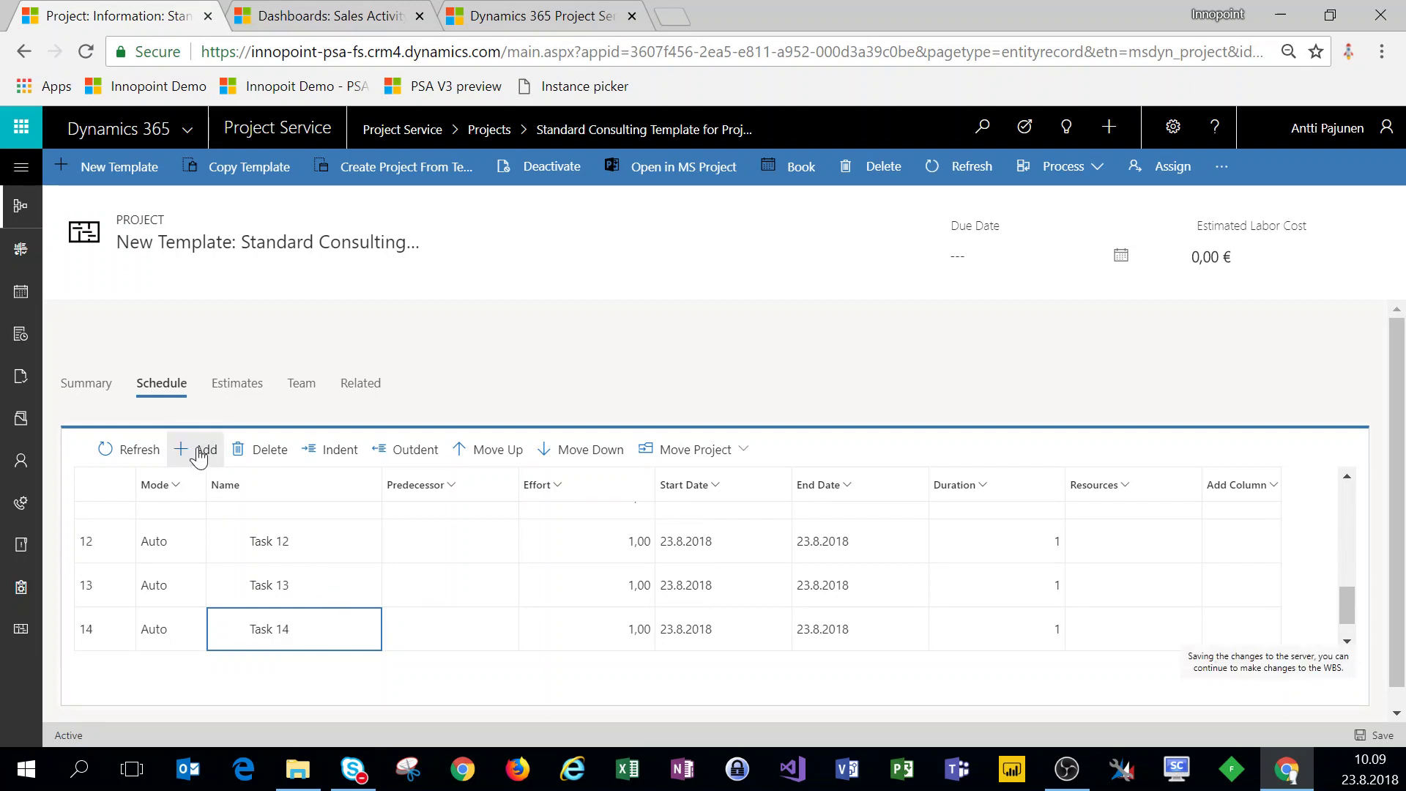
pyautogui.click(198, 455)
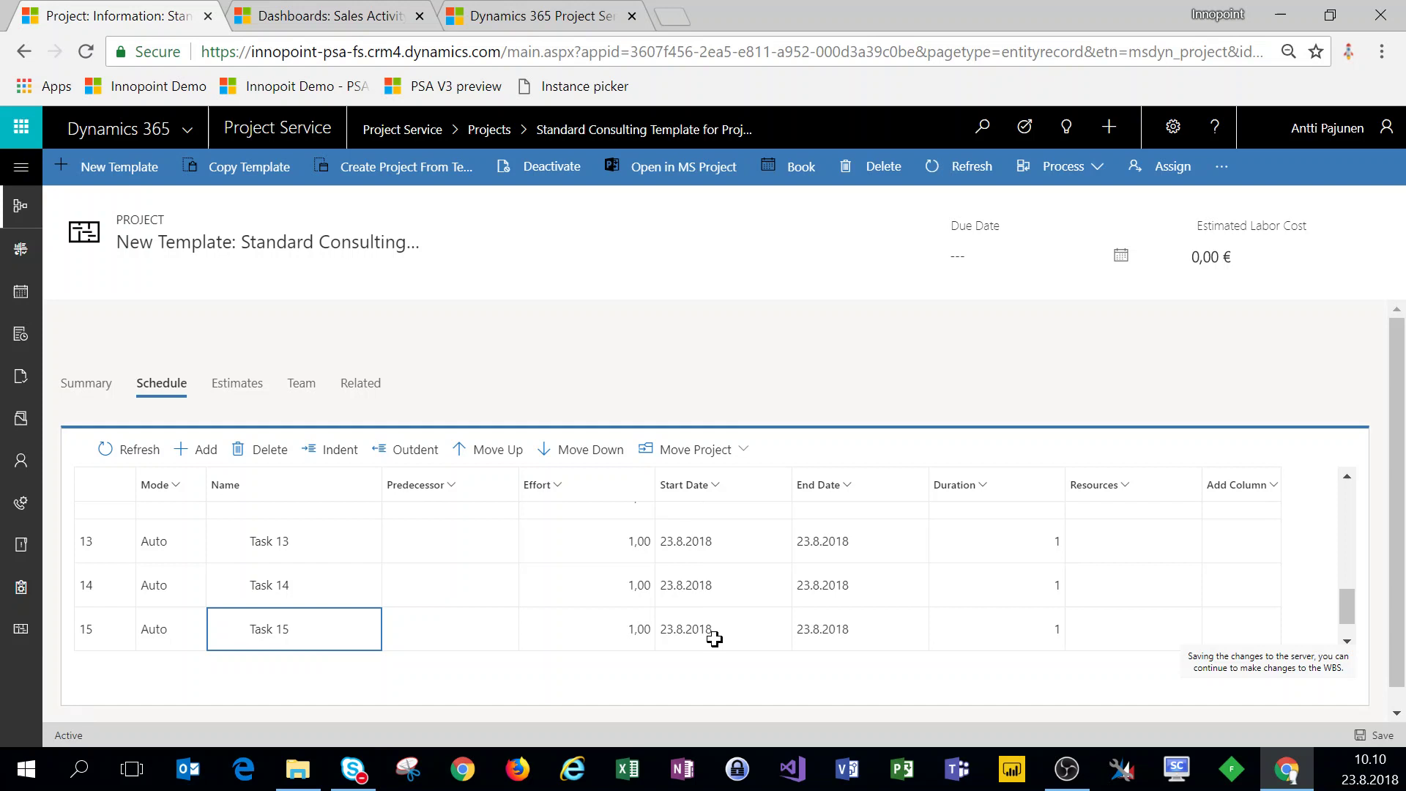
pyautogui.scroll(8, 714, 639)
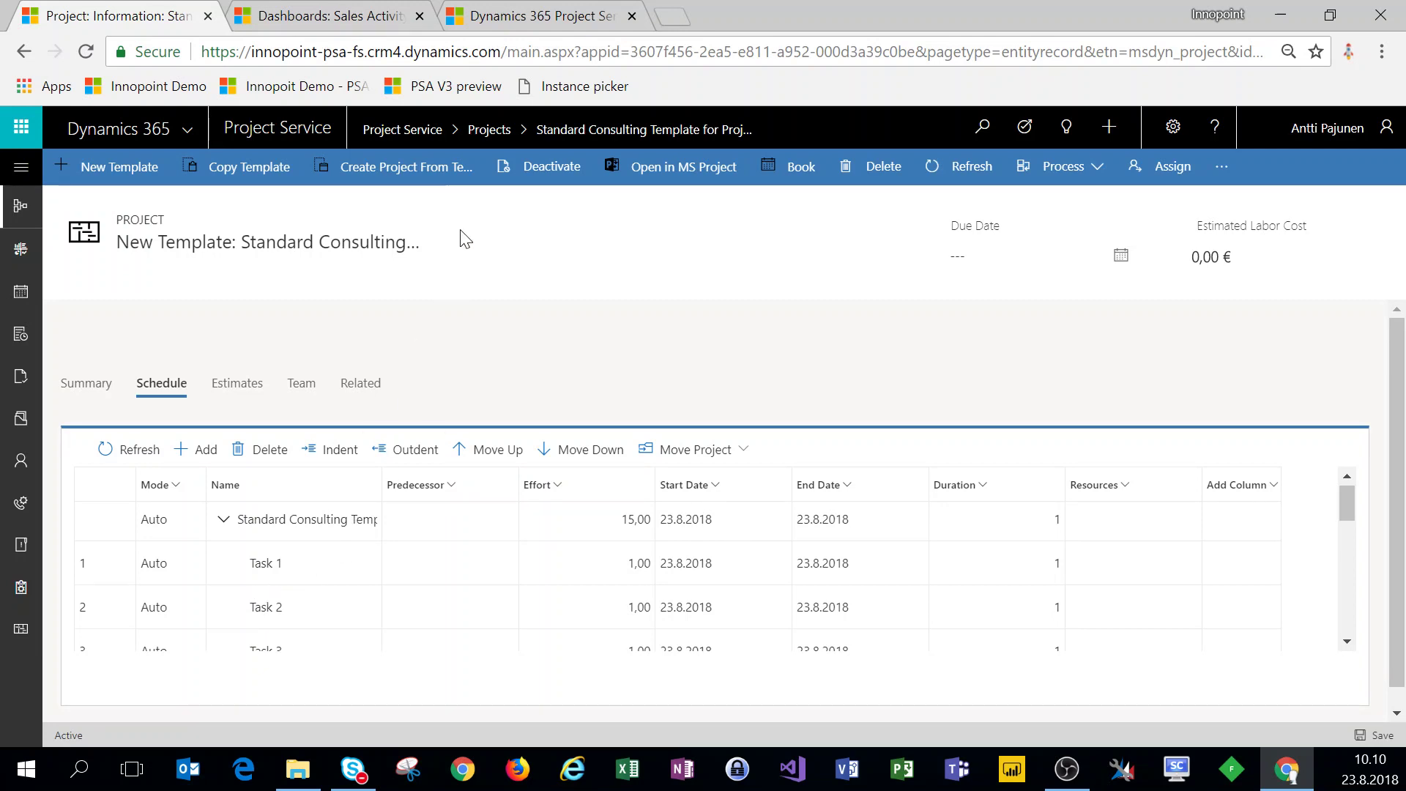
# Check the blog's basic settings checklist, then open the Invoice Frequencies list from the Site Map
pyautogui.click(525, 22)
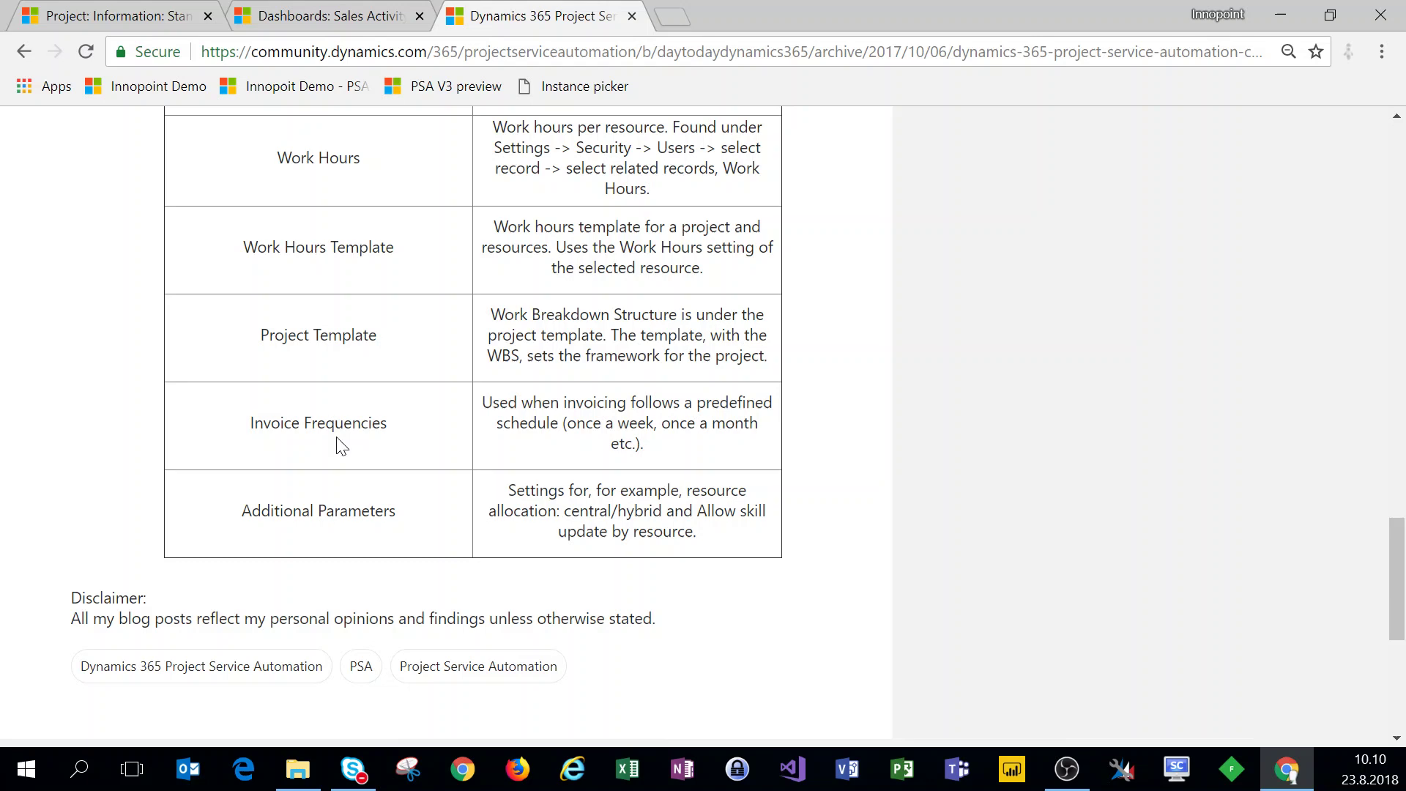
pyautogui.click(139, 17)
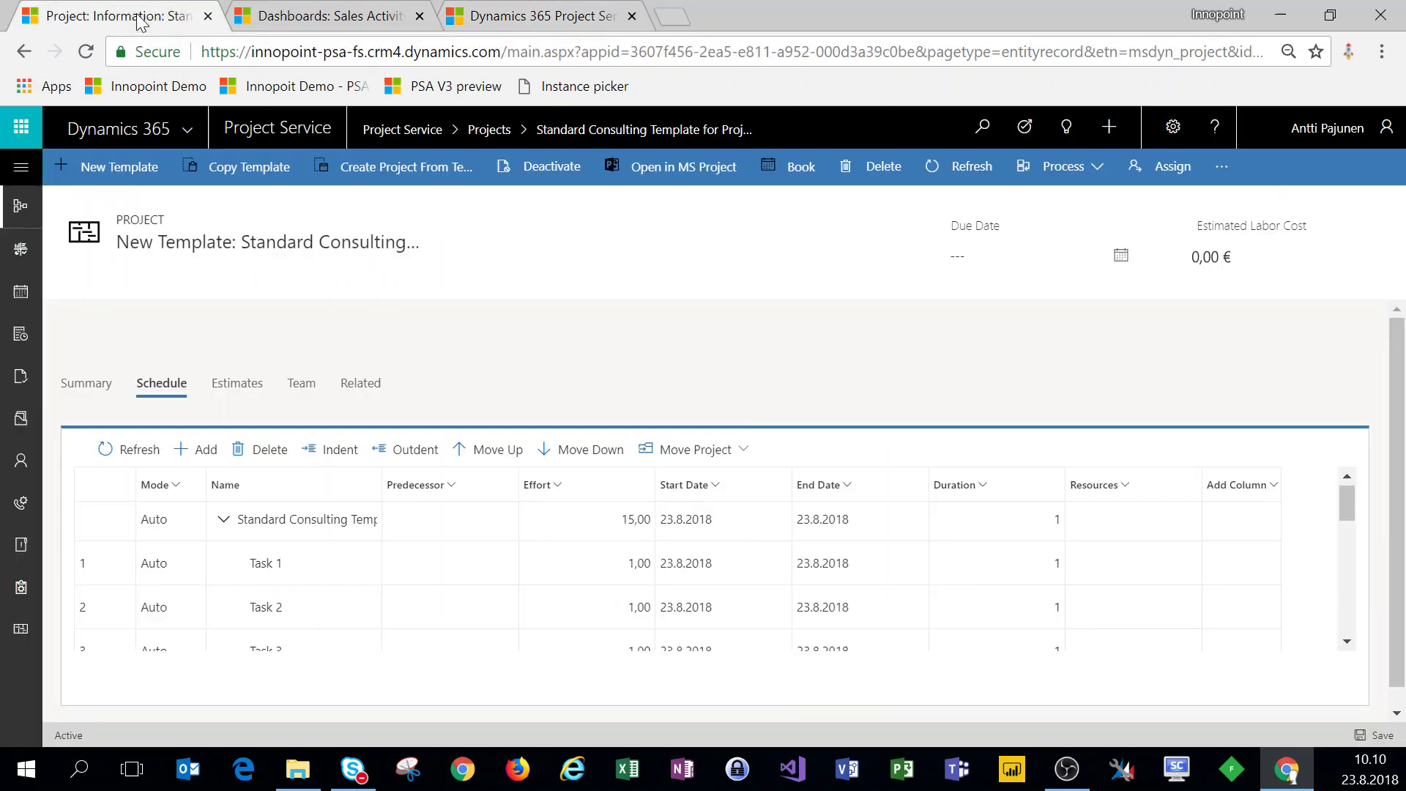
pyautogui.click(26, 169)
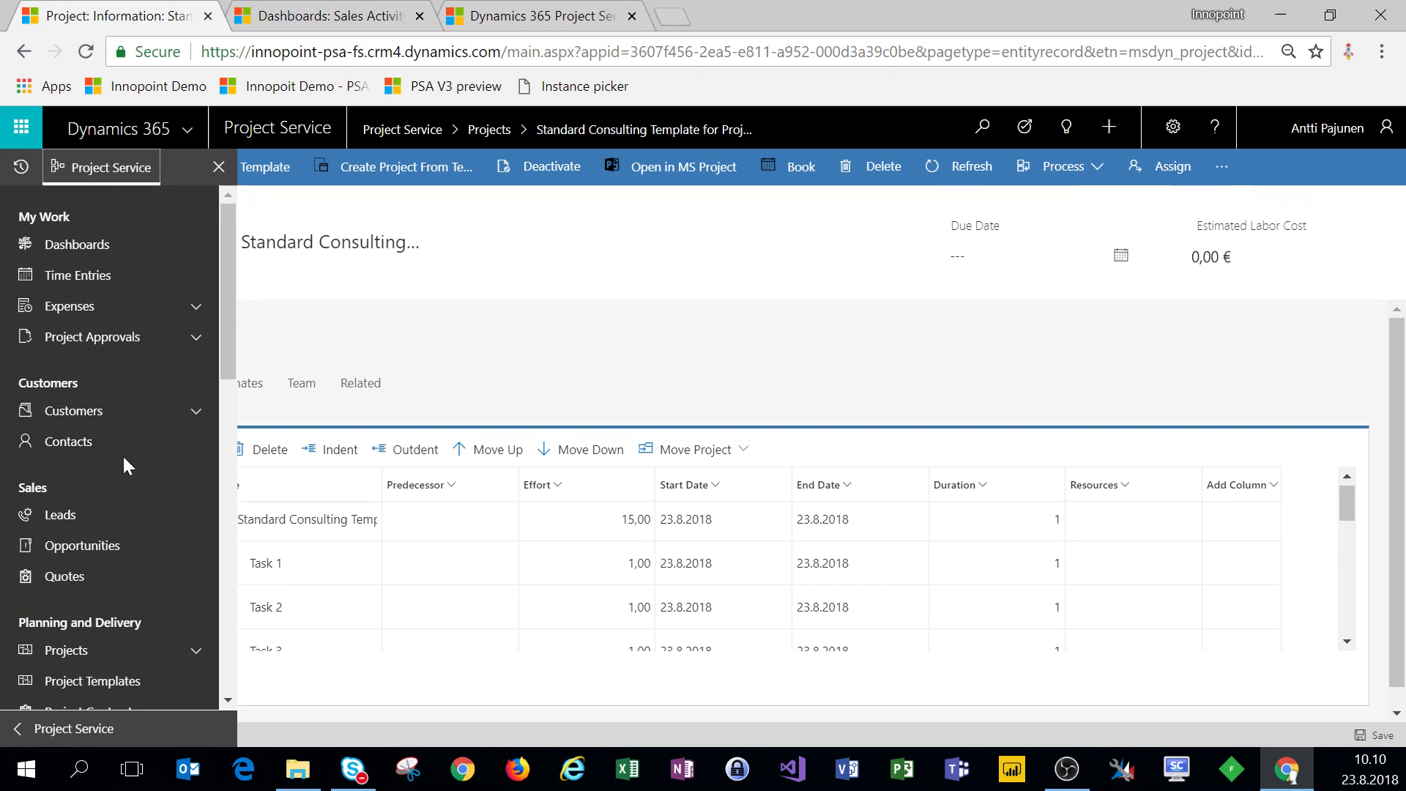
pyautogui.scroll(-5, 137, 484)
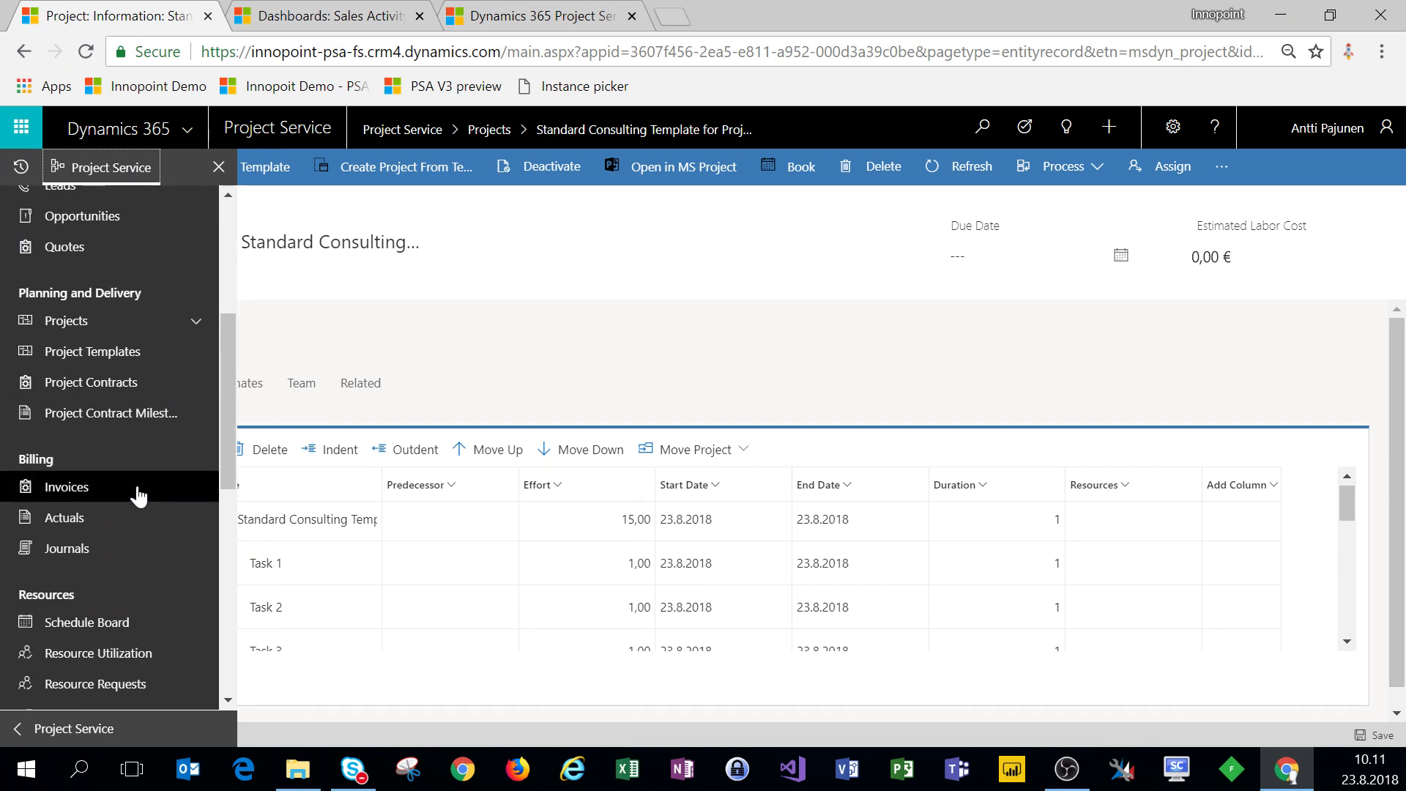
pyautogui.scroll(-5, 138, 491)
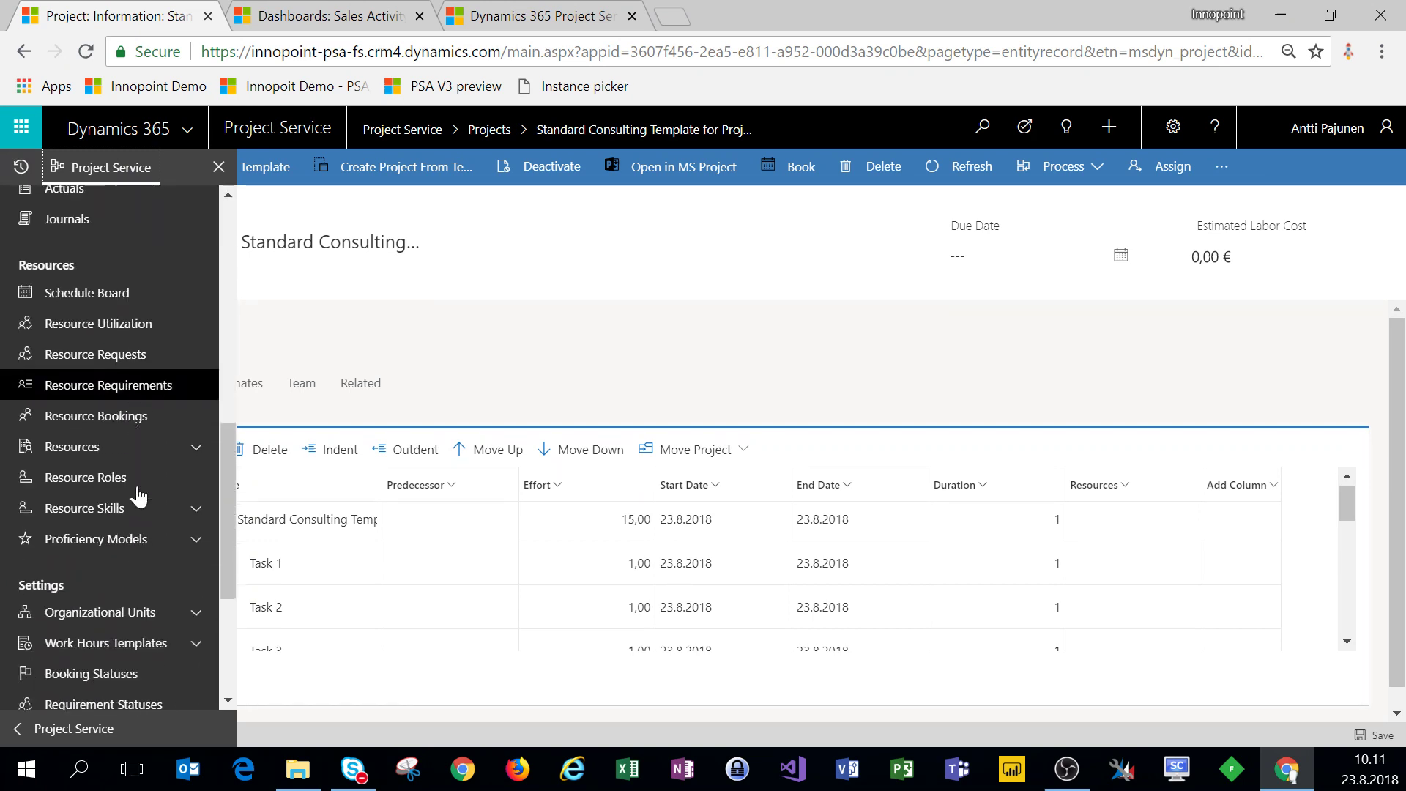
pyautogui.scroll(-5, 137, 489)
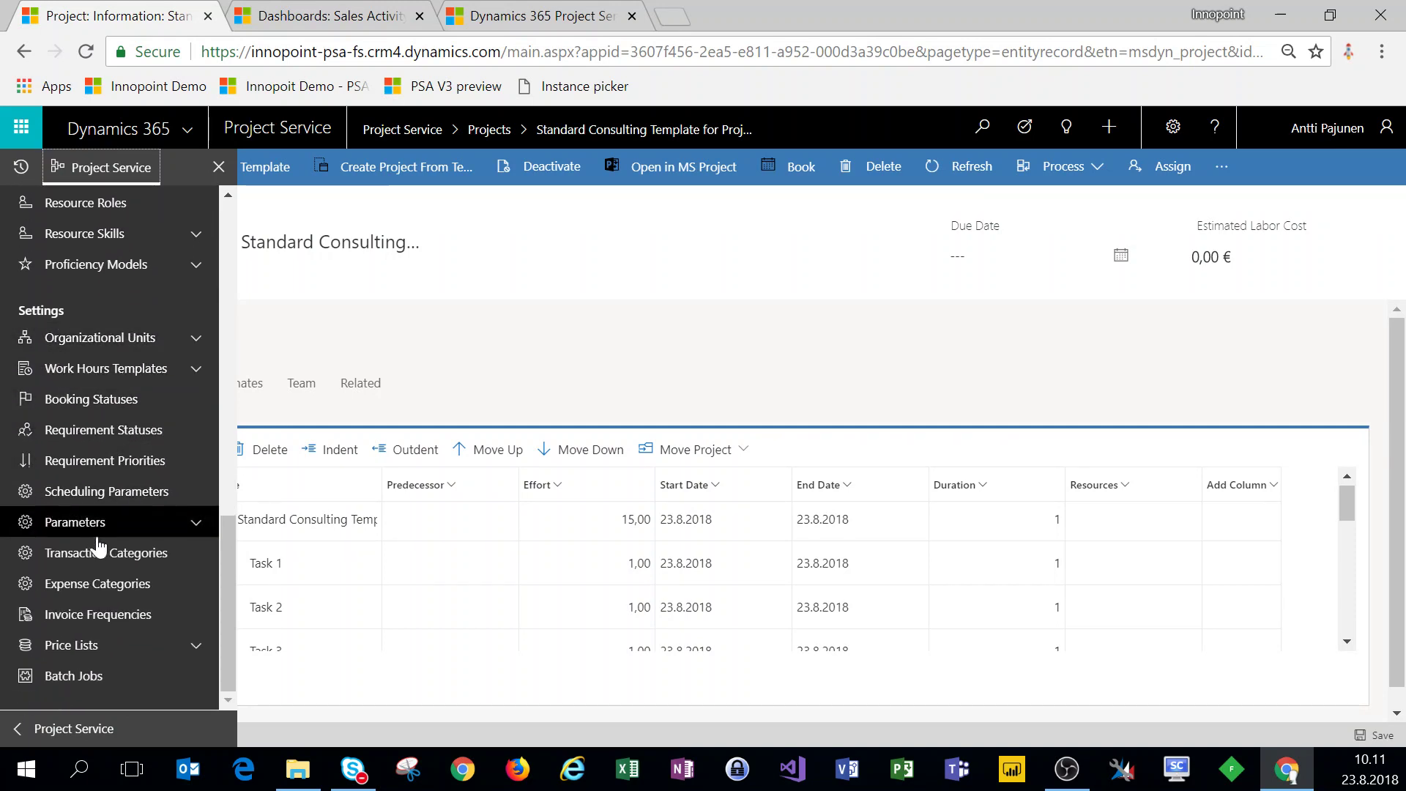
pyautogui.click(98, 619)
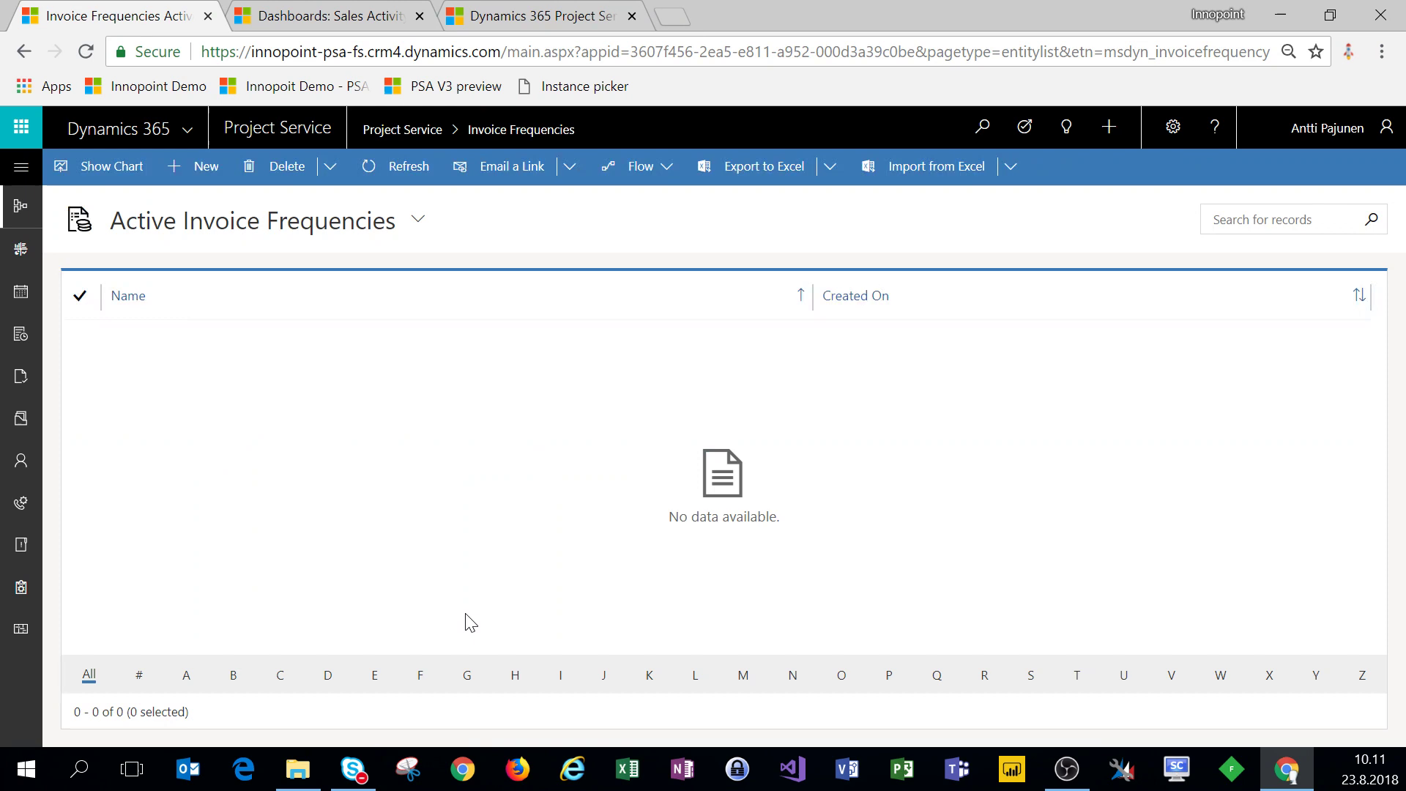
# Create and save the '1st of Month Invoice' frequency with Day of period run days, then view its details
pyautogui.click(199, 167)
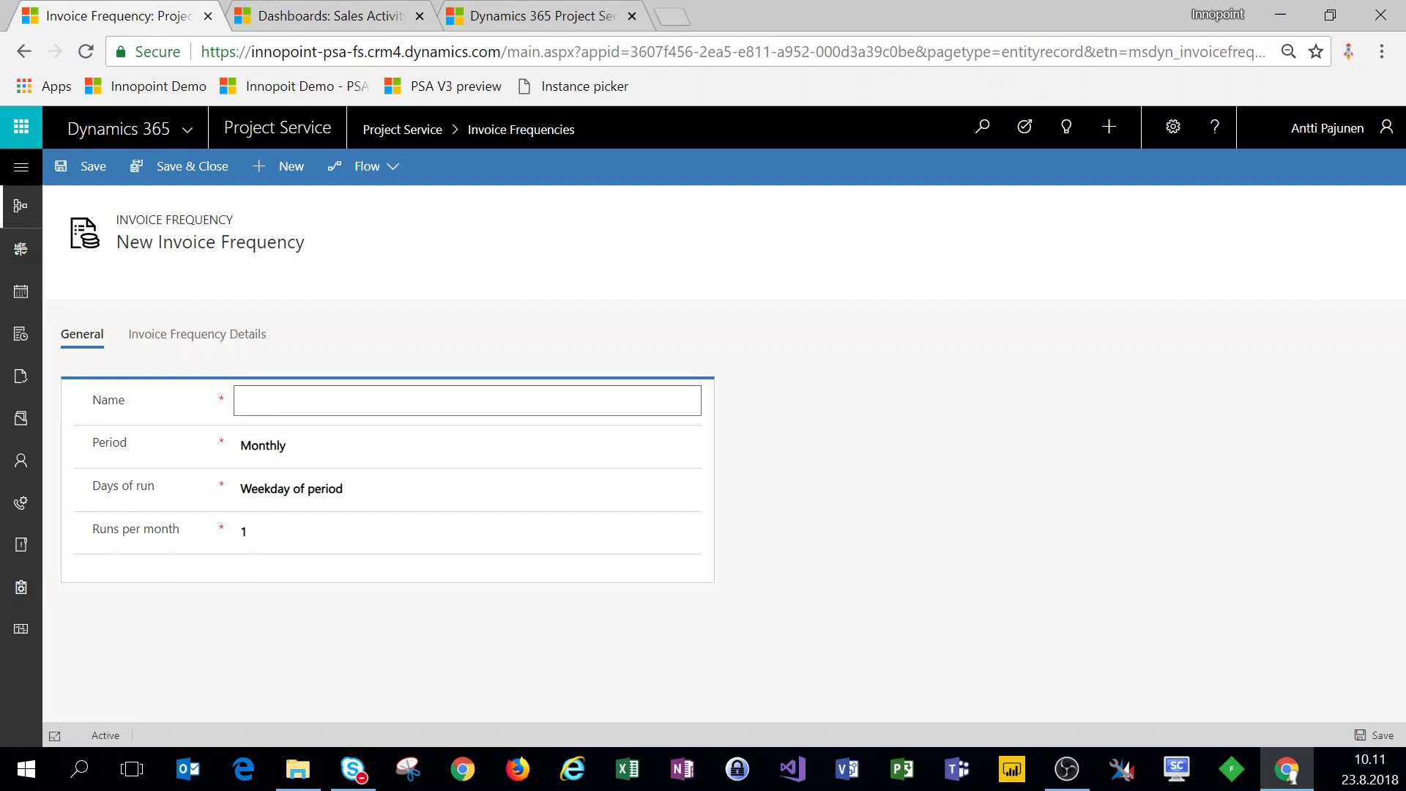
pyautogui.write('2')
pyautogui.write('1st')
pyautogui.write(' of Month Invoice Frequency')
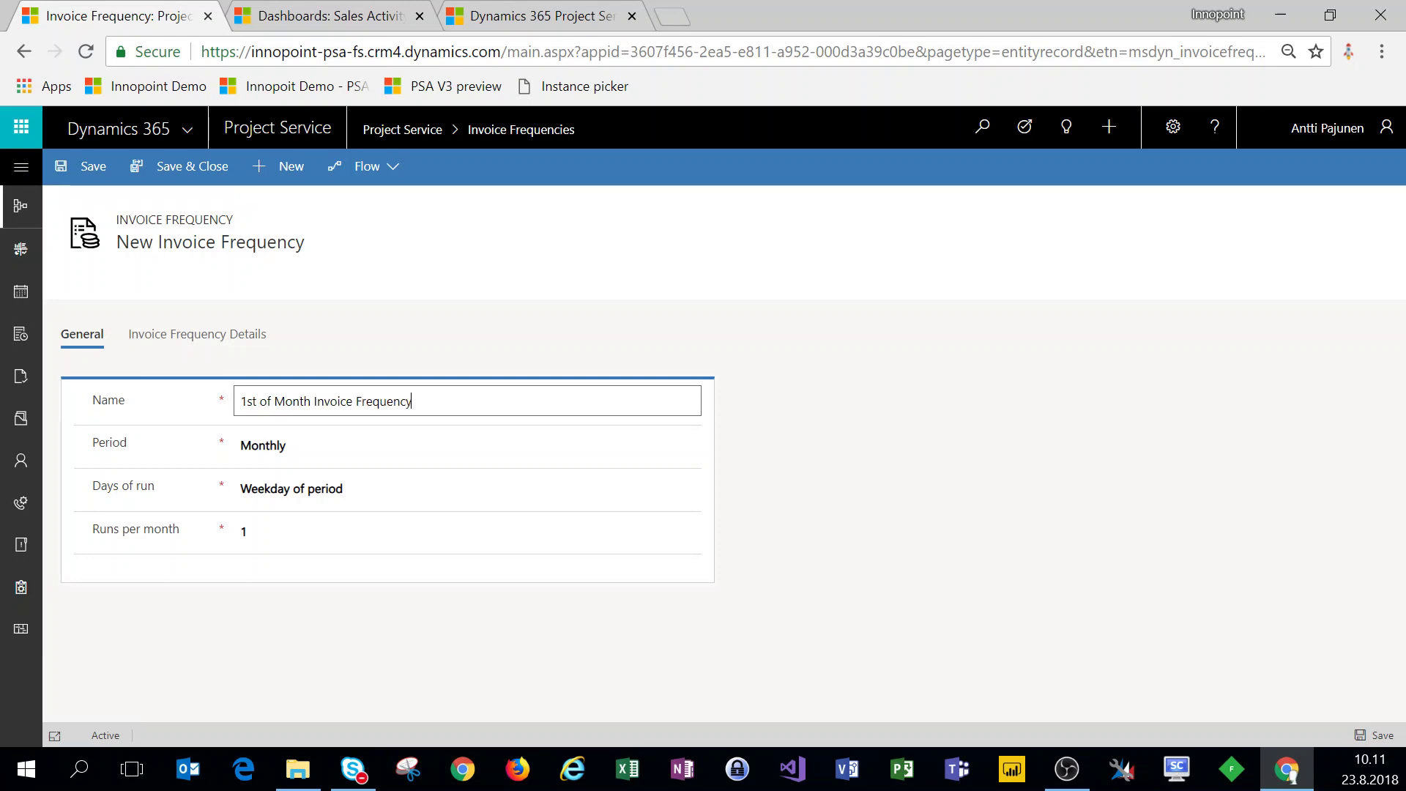
pyautogui.press('Tab')
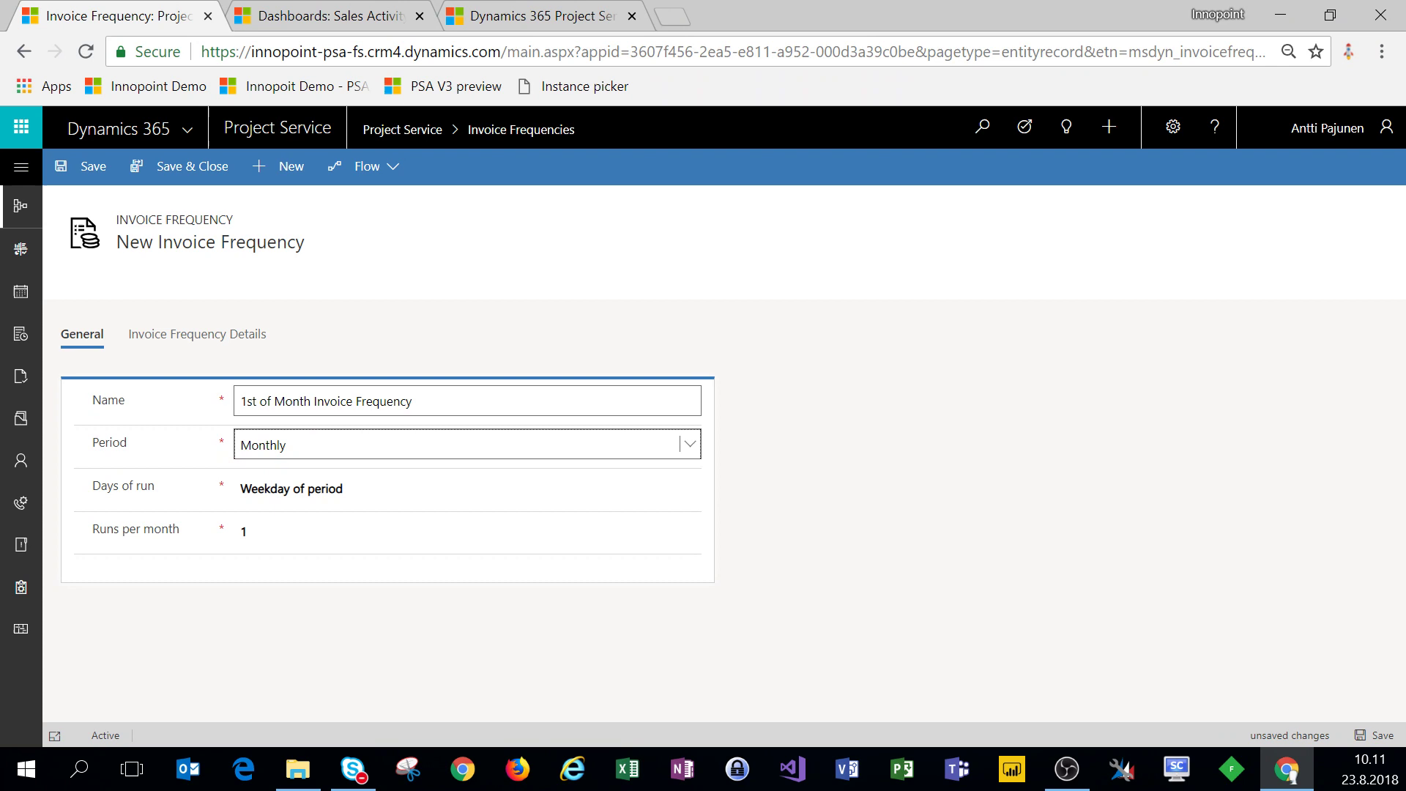
pyautogui.click(298, 493)
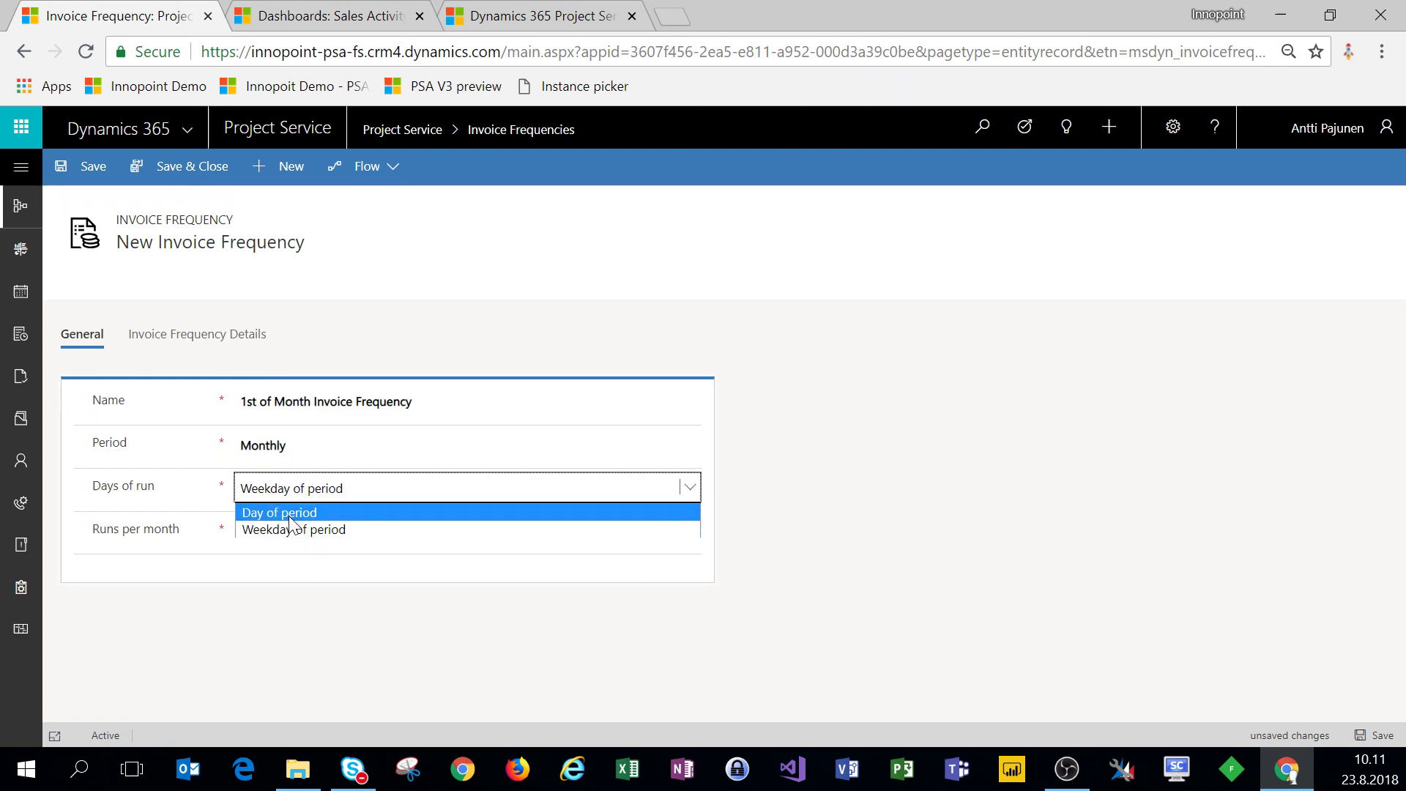
pyautogui.click(276, 517)
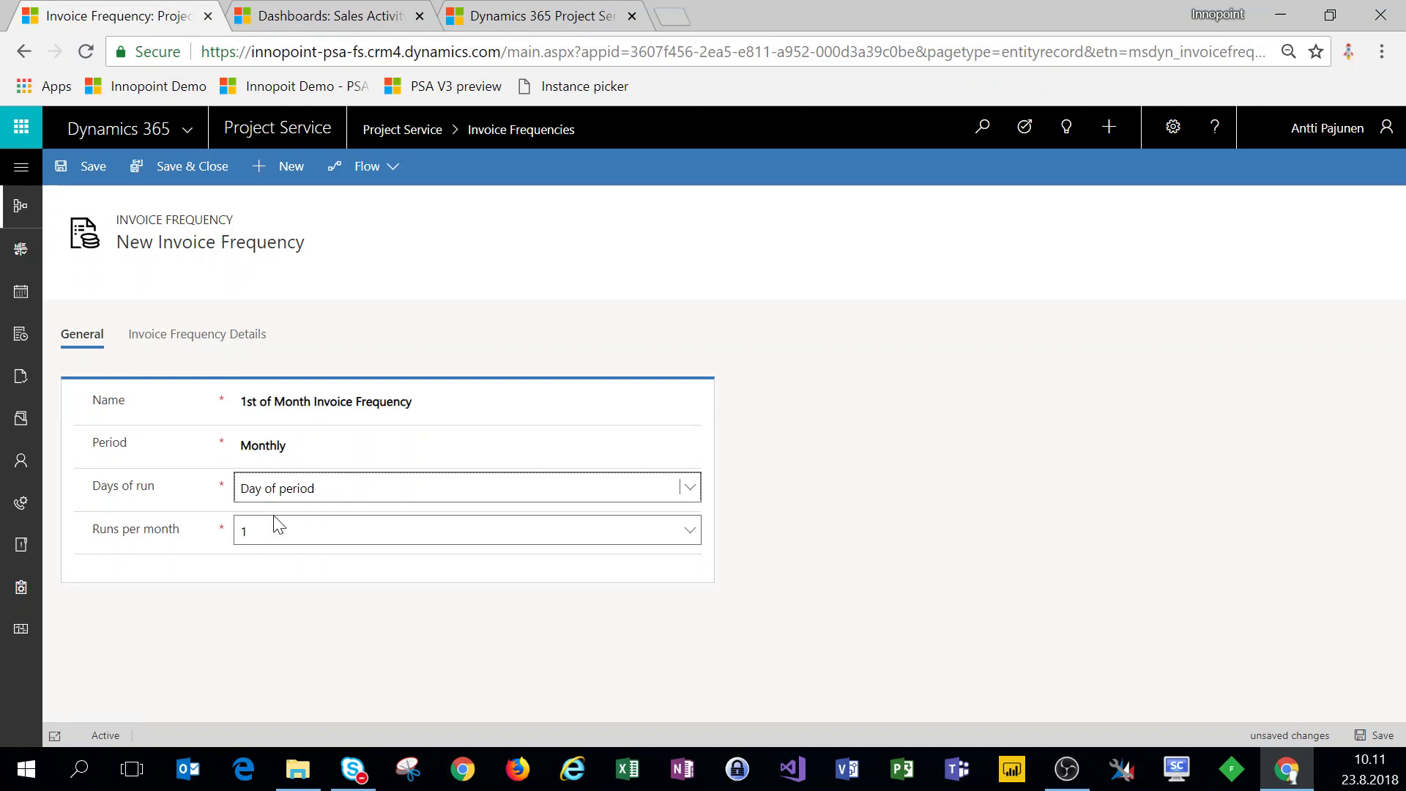
pyautogui.hotkey('ctrl', 's')
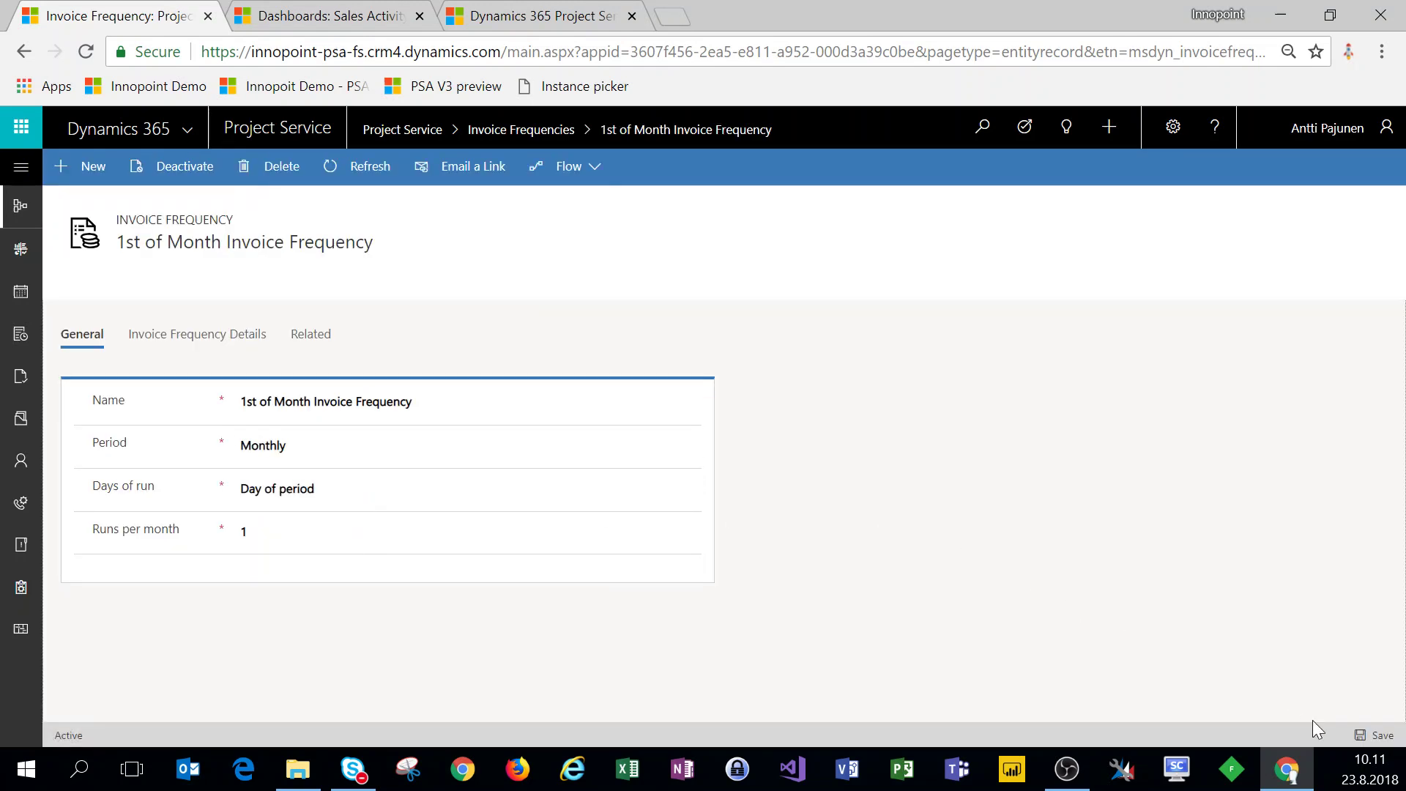
pyautogui.click(1377, 735)
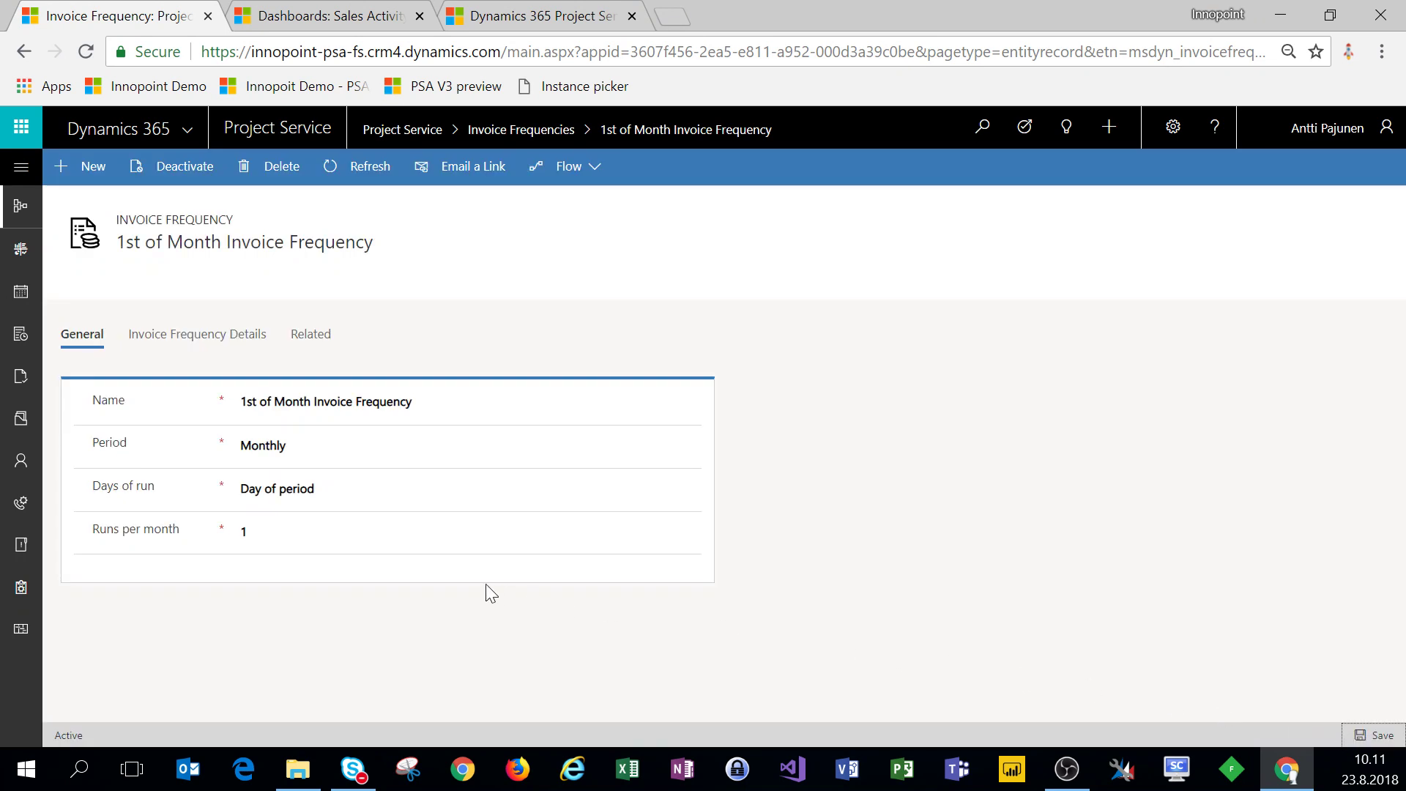
pyautogui.click(223, 346)
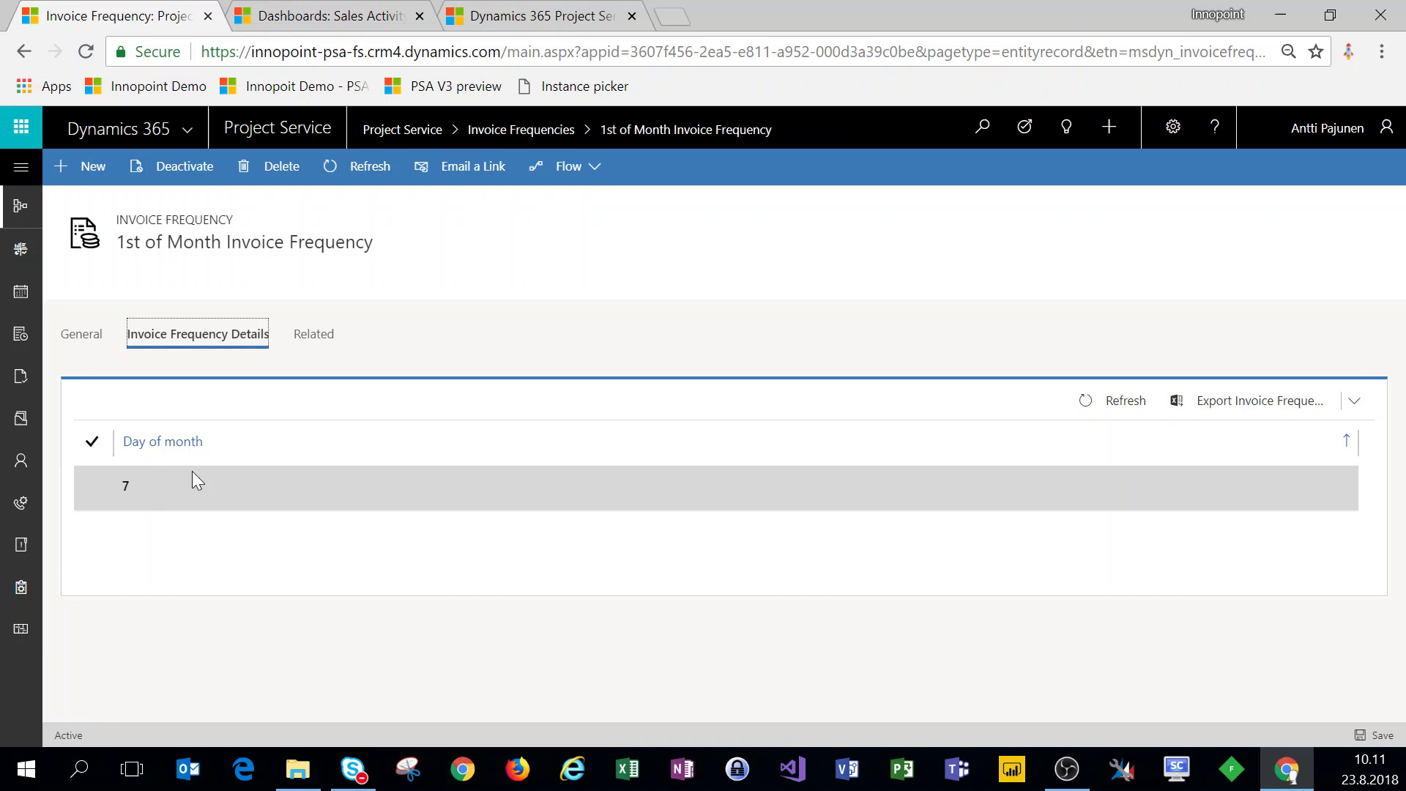
# Change the run-day detail from 7 to name 1 and day of month 1, and save it
pyautogui.doubleClick(191, 489)
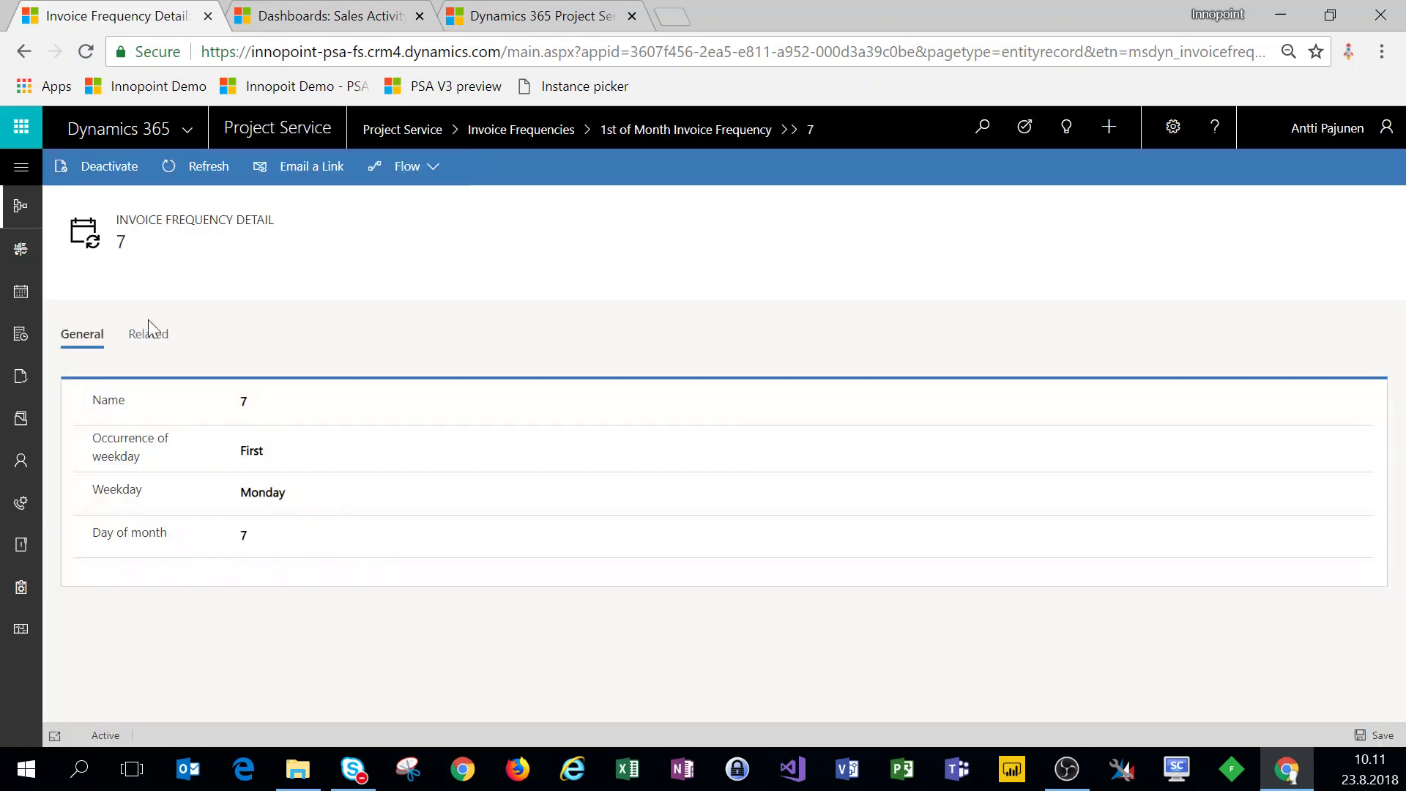
pyautogui.click(245, 400)
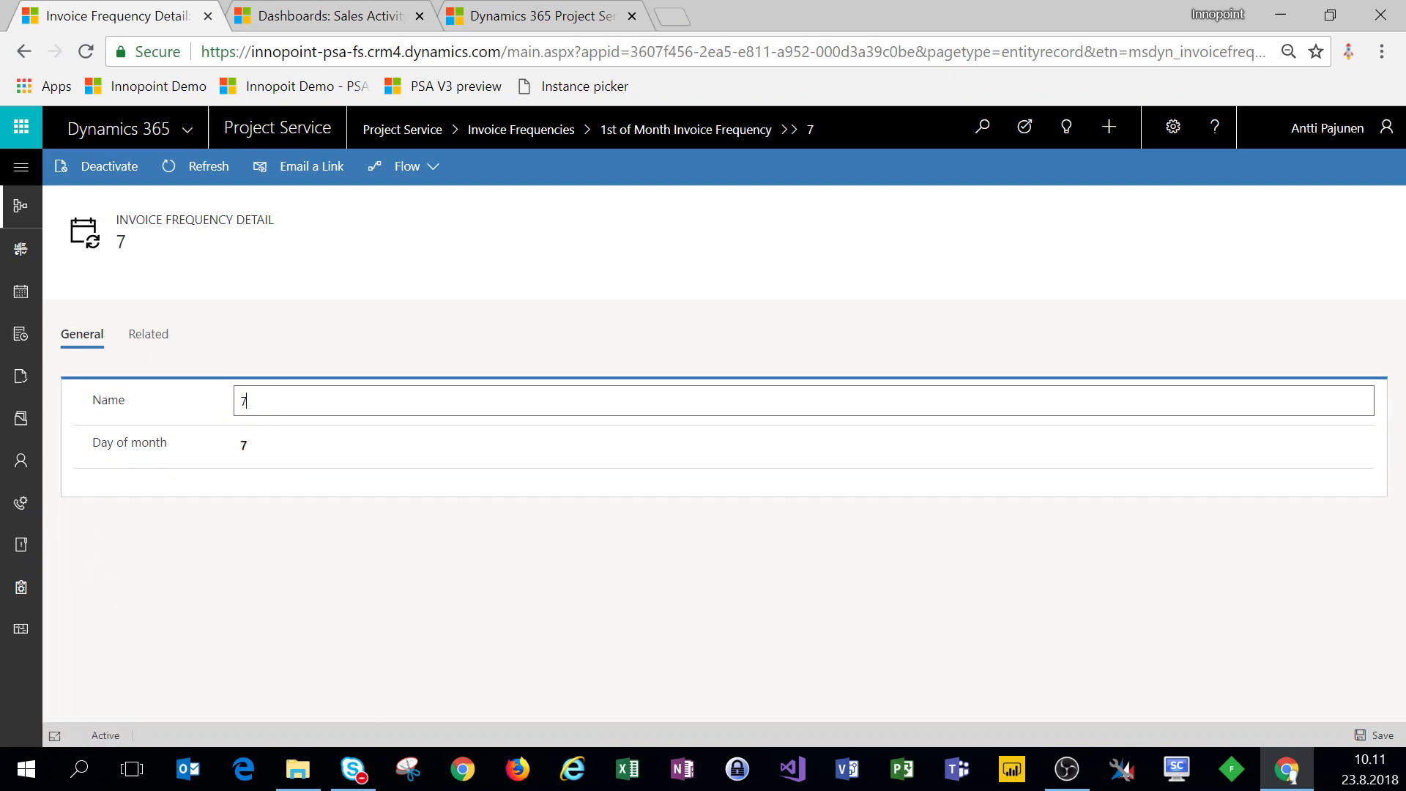
pyautogui.write('1')
pyautogui.press('Tab')
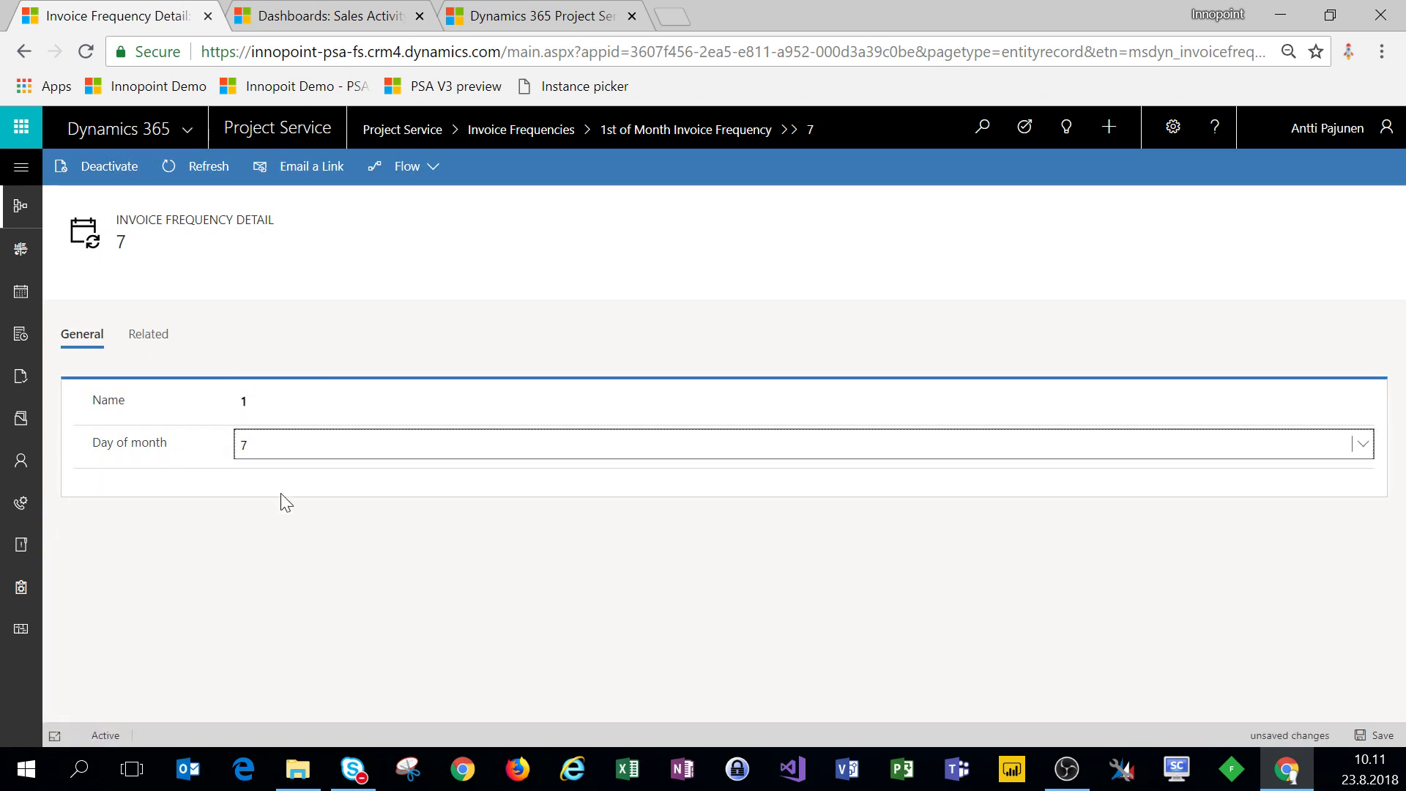
pyautogui.click(270, 444)
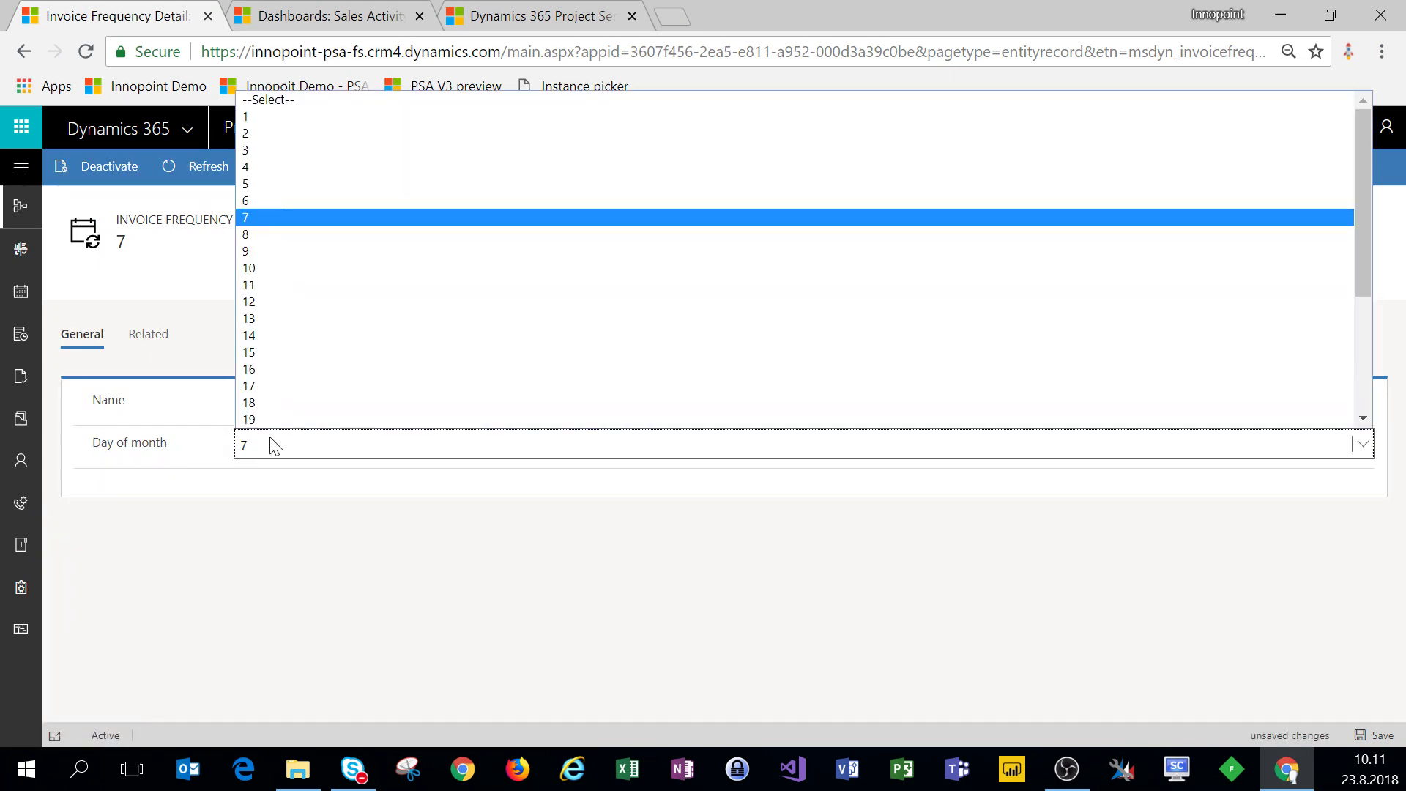
pyautogui.click(276, 117)
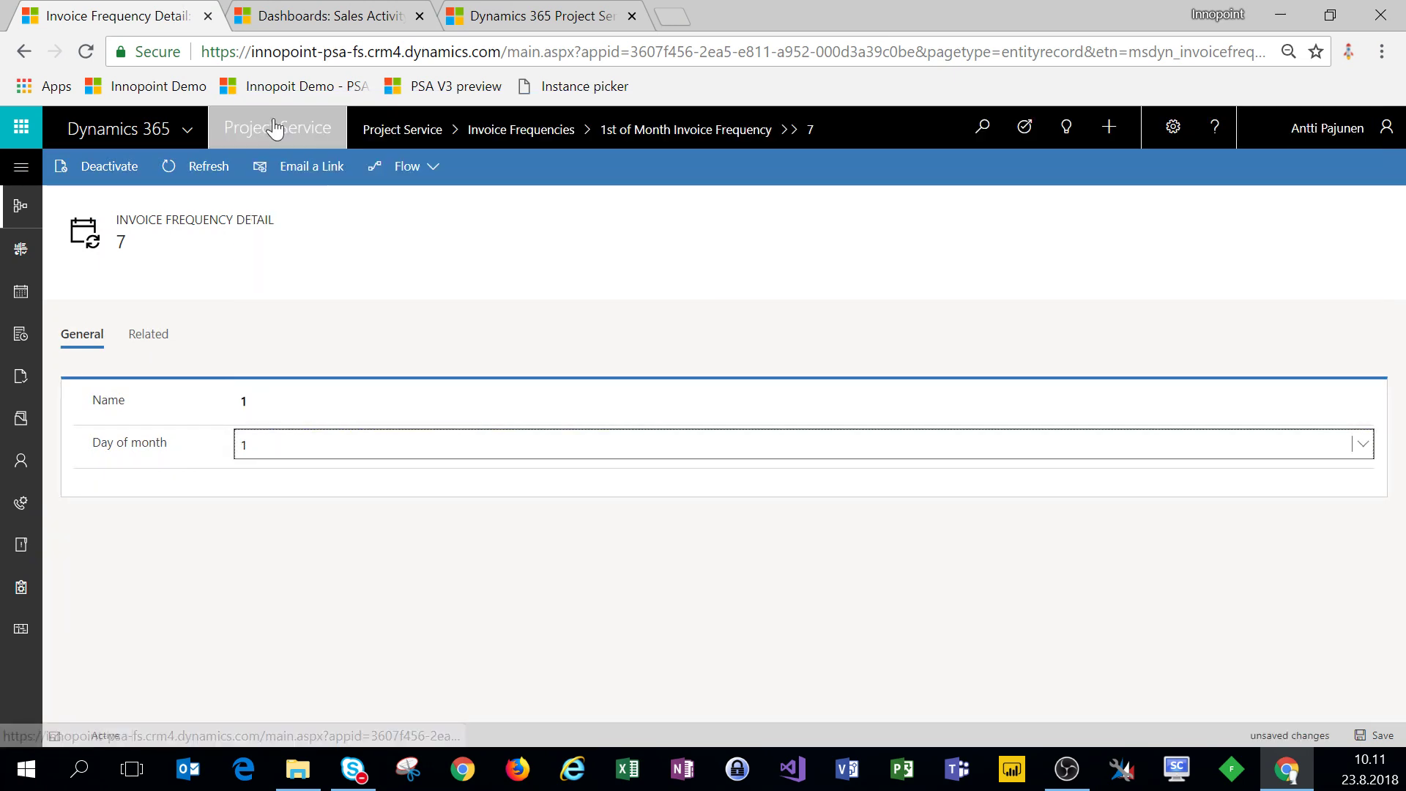
pyautogui.click(1375, 735)
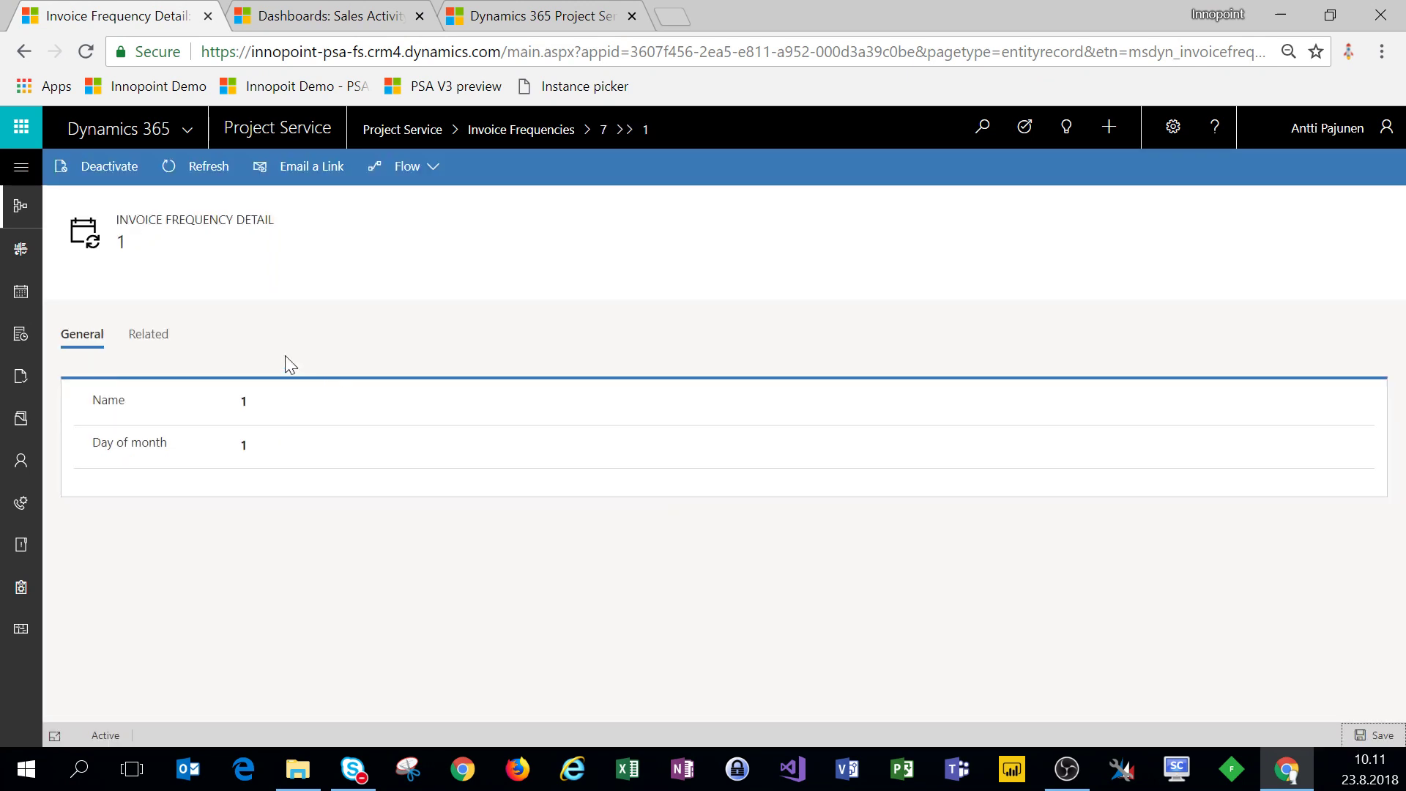
# Return to the 1st of Month Invoice Frequency record through the active invoice frequencies list
pyautogui.click(604, 139)
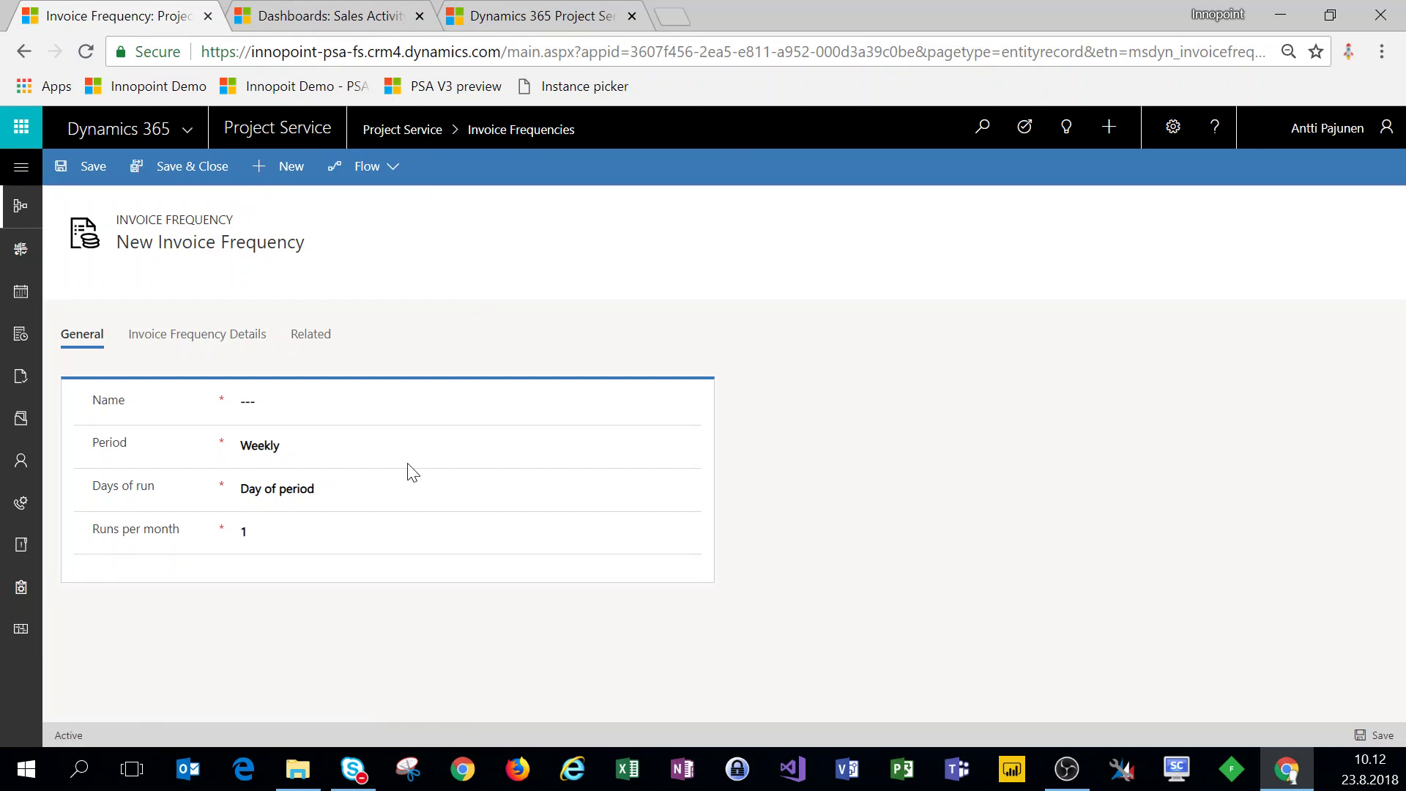
pyautogui.click(559, 133)
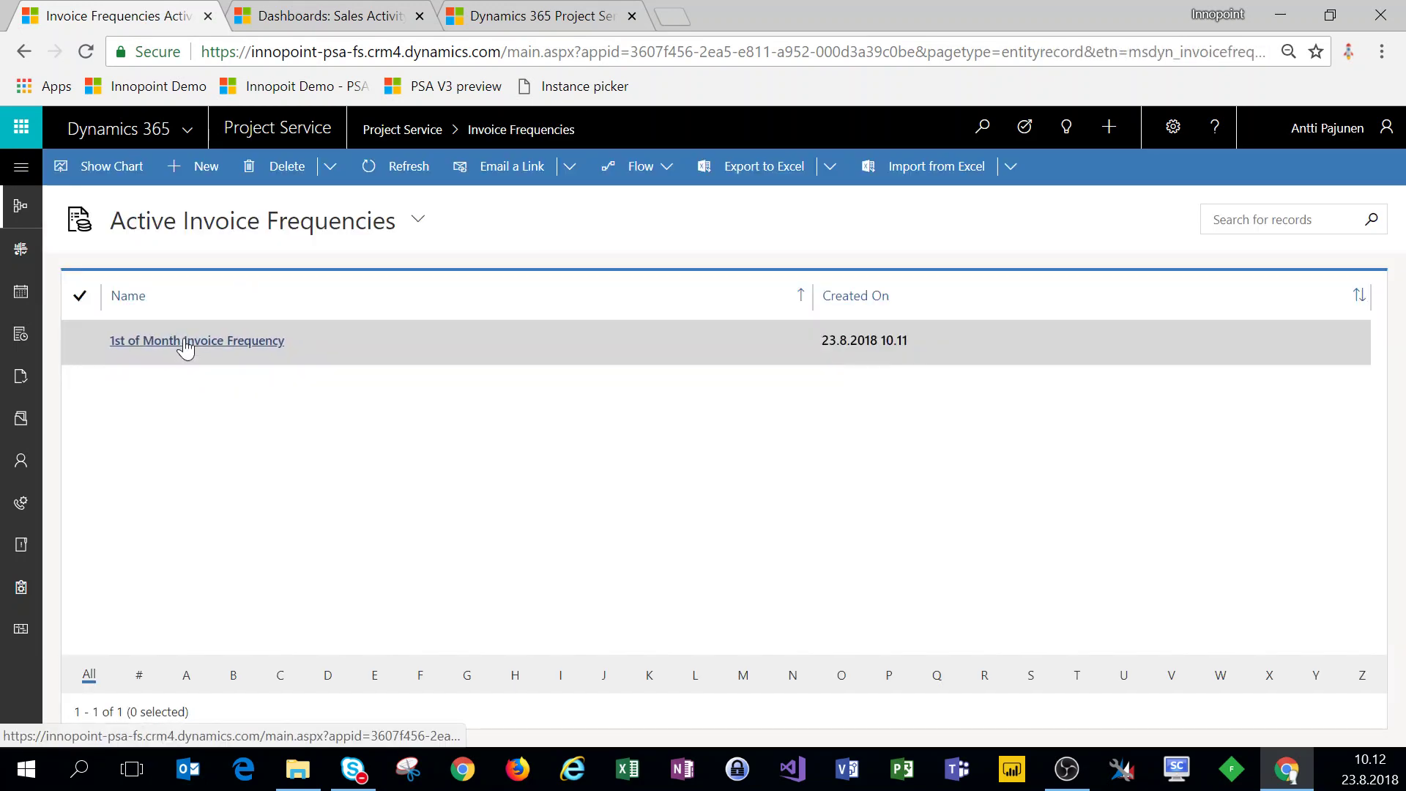
pyautogui.click(185, 344)
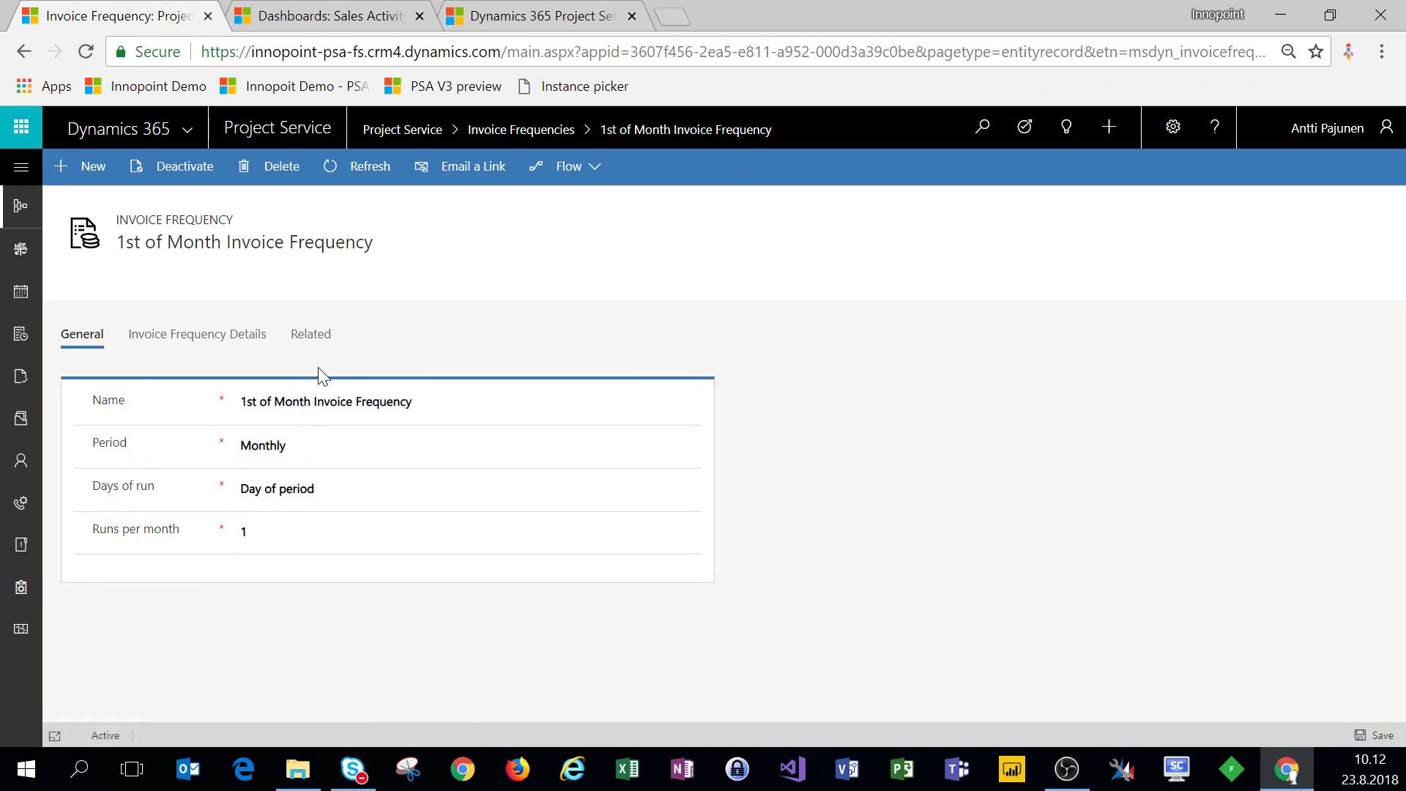
# Open the project parameter record from Settings > Parameters
pyautogui.click(527, 20)
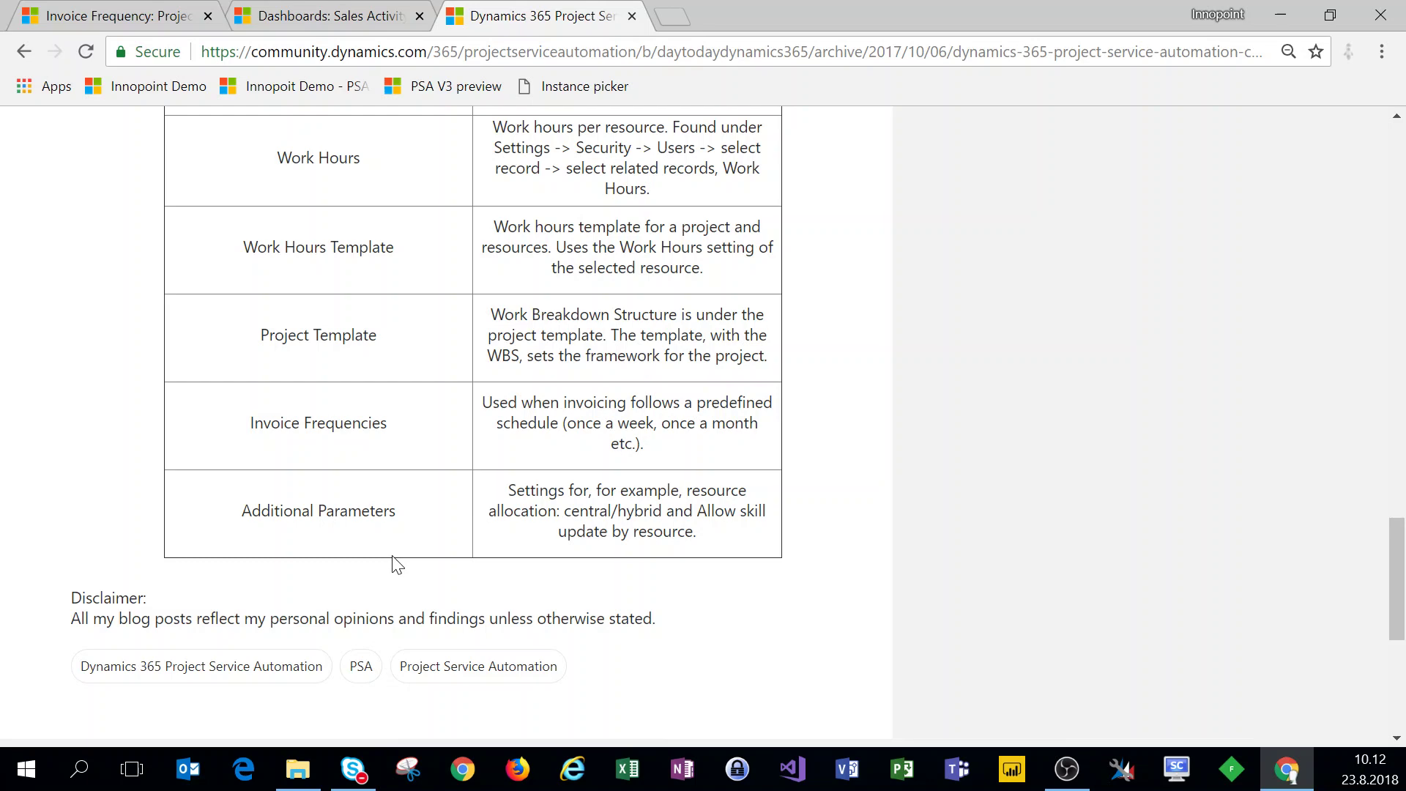
pyautogui.click(77, 16)
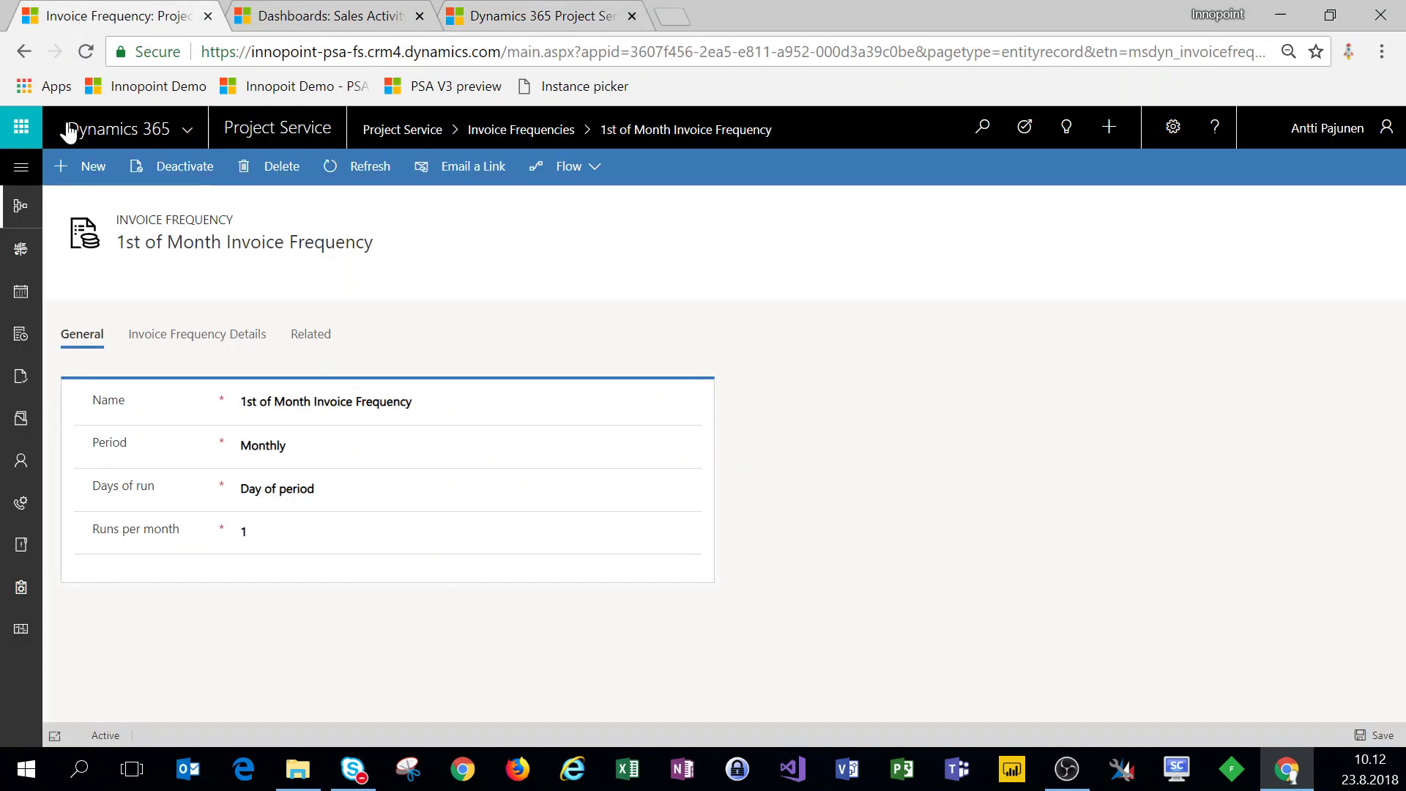
pyautogui.click(20, 176)
pyautogui.scroll(-3, 102, 542)
pyautogui.scroll(-5, 106, 553)
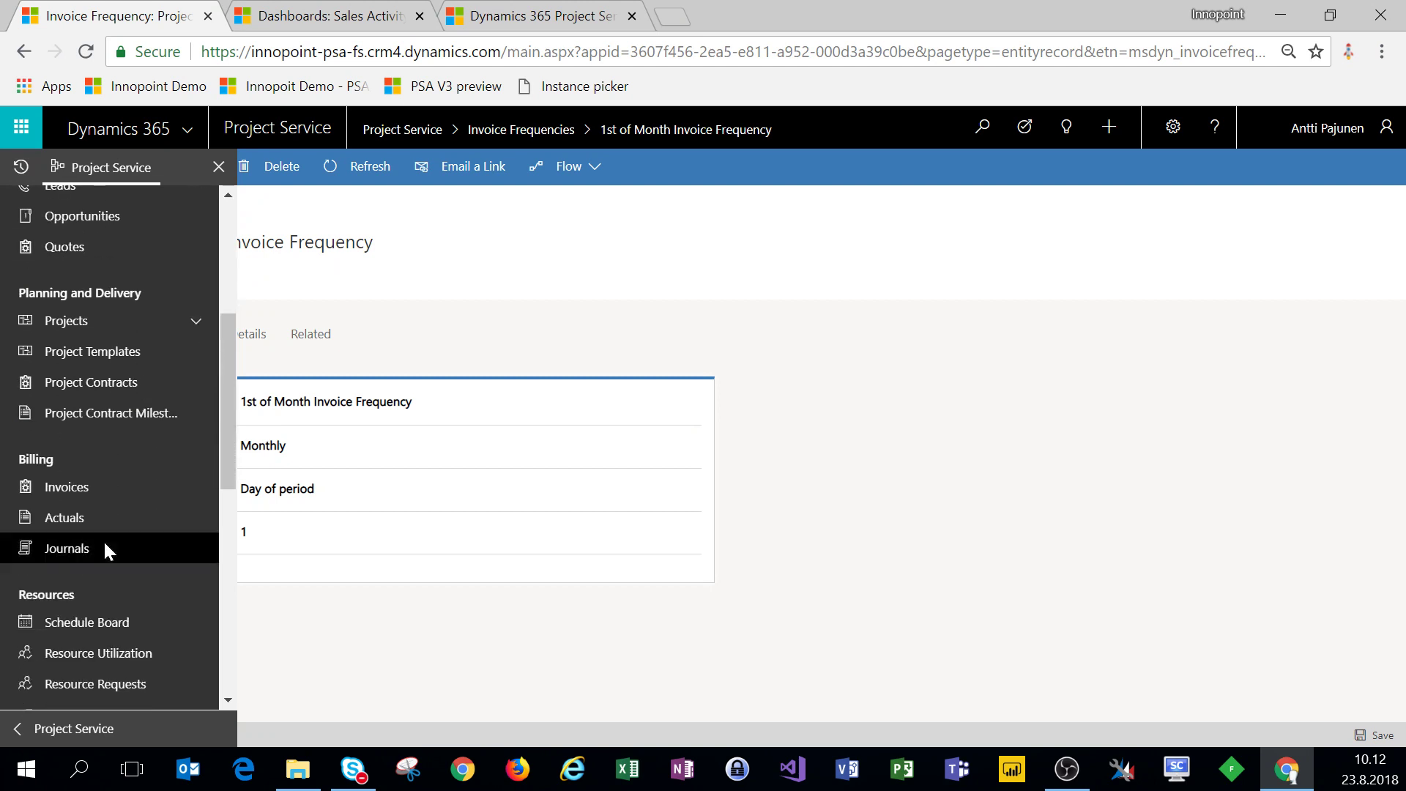
pyautogui.scroll(-3, 106, 553)
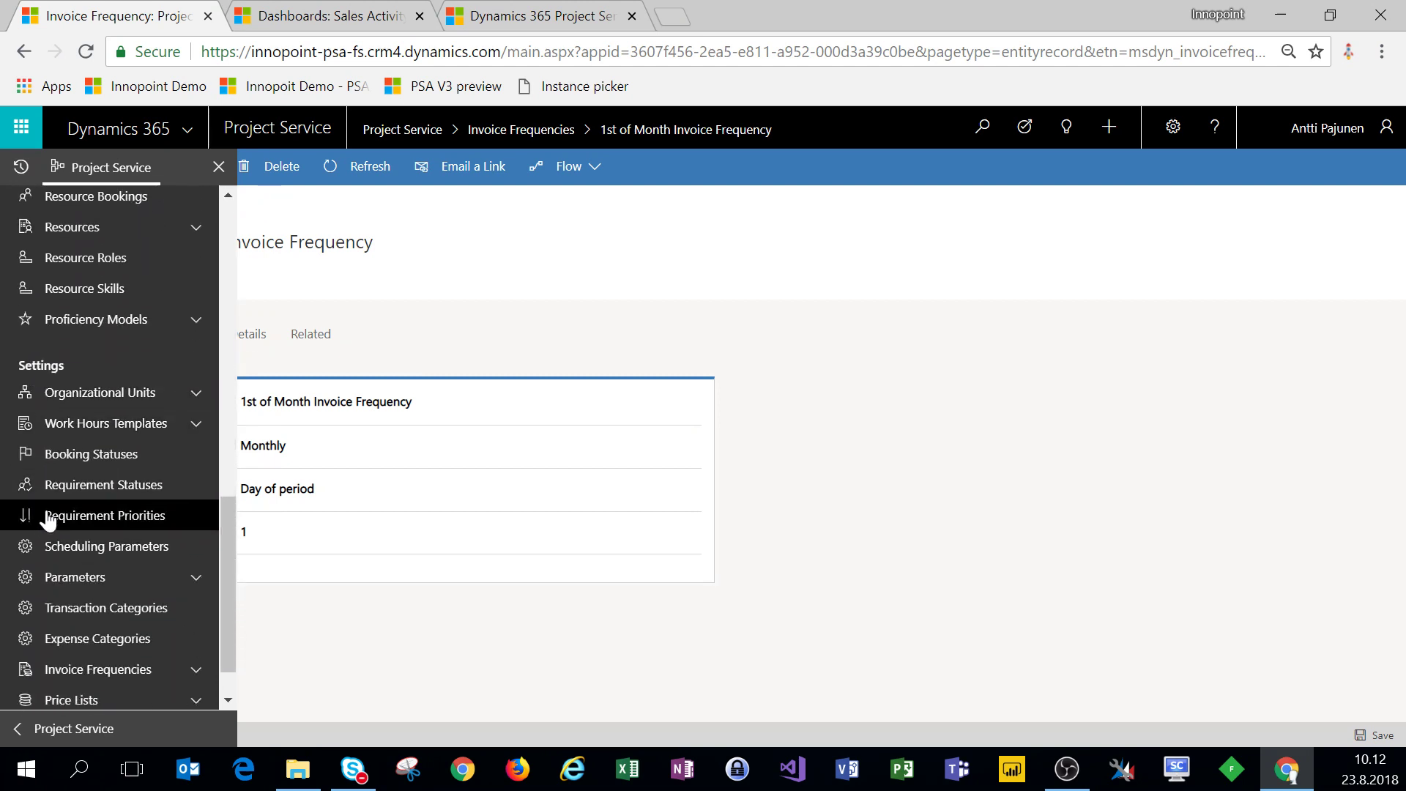
pyautogui.click(81, 582)
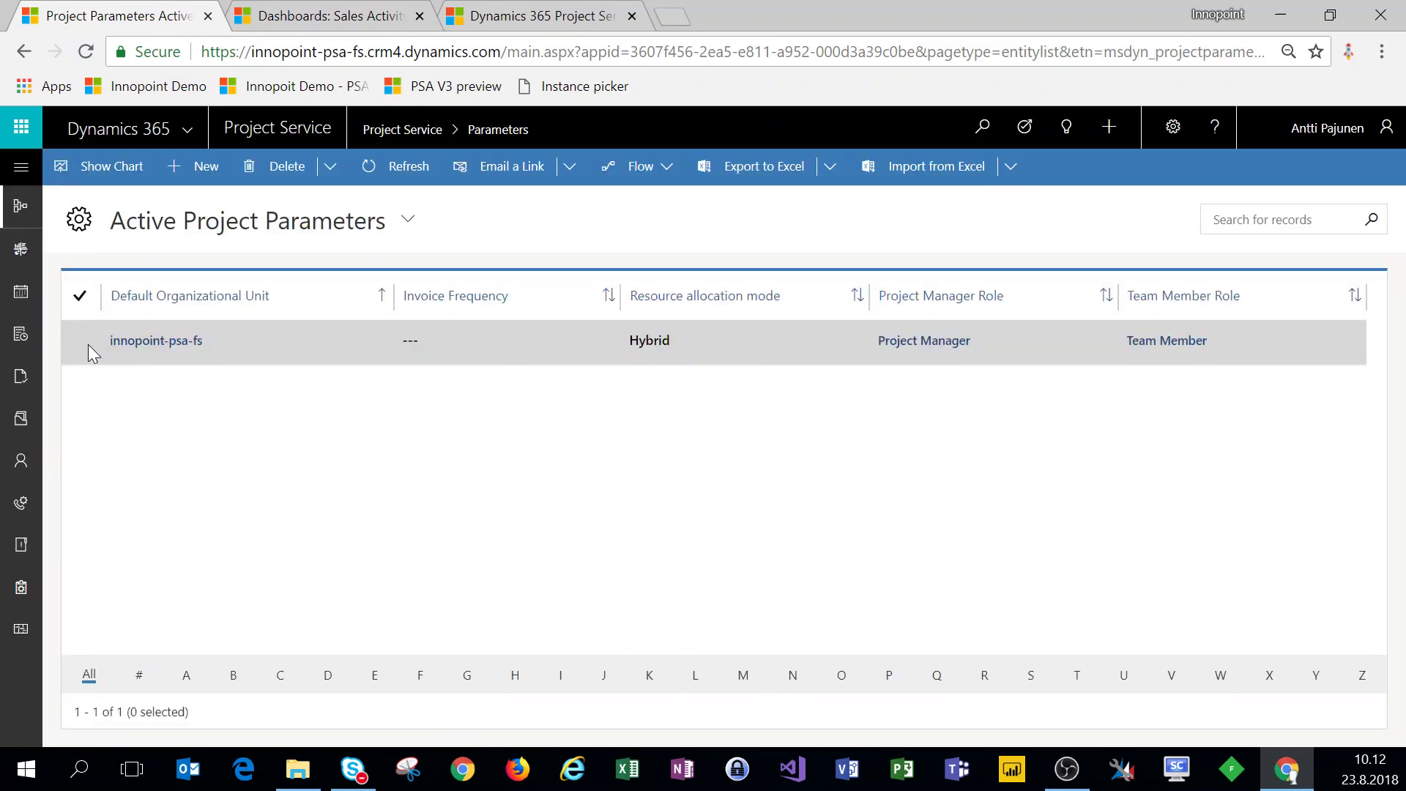
pyautogui.doubleClick(88, 344)
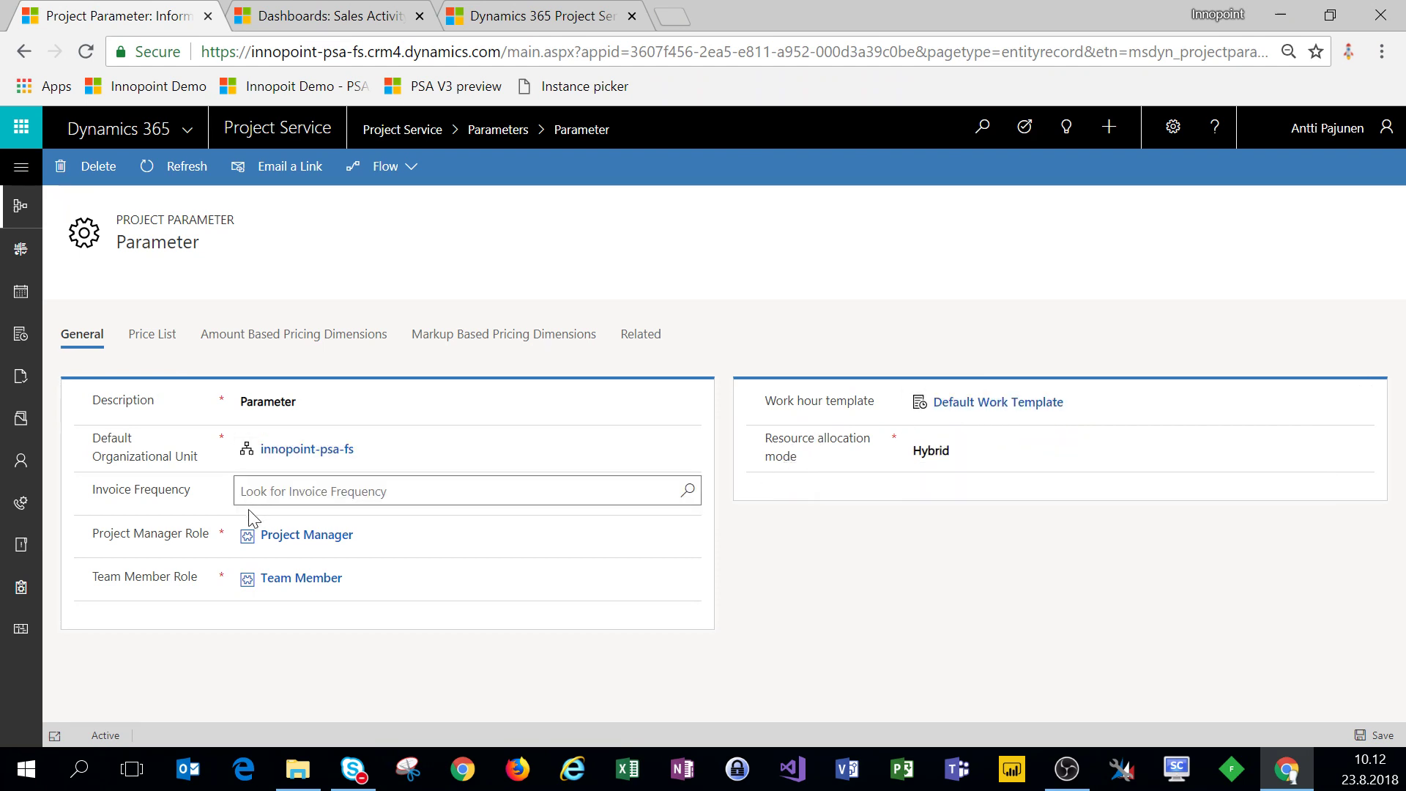
# Set Invoice Frequency to 1st of Month and the work hour template to Standard Work Hours, then save
pyautogui.moveTo(167, 541)
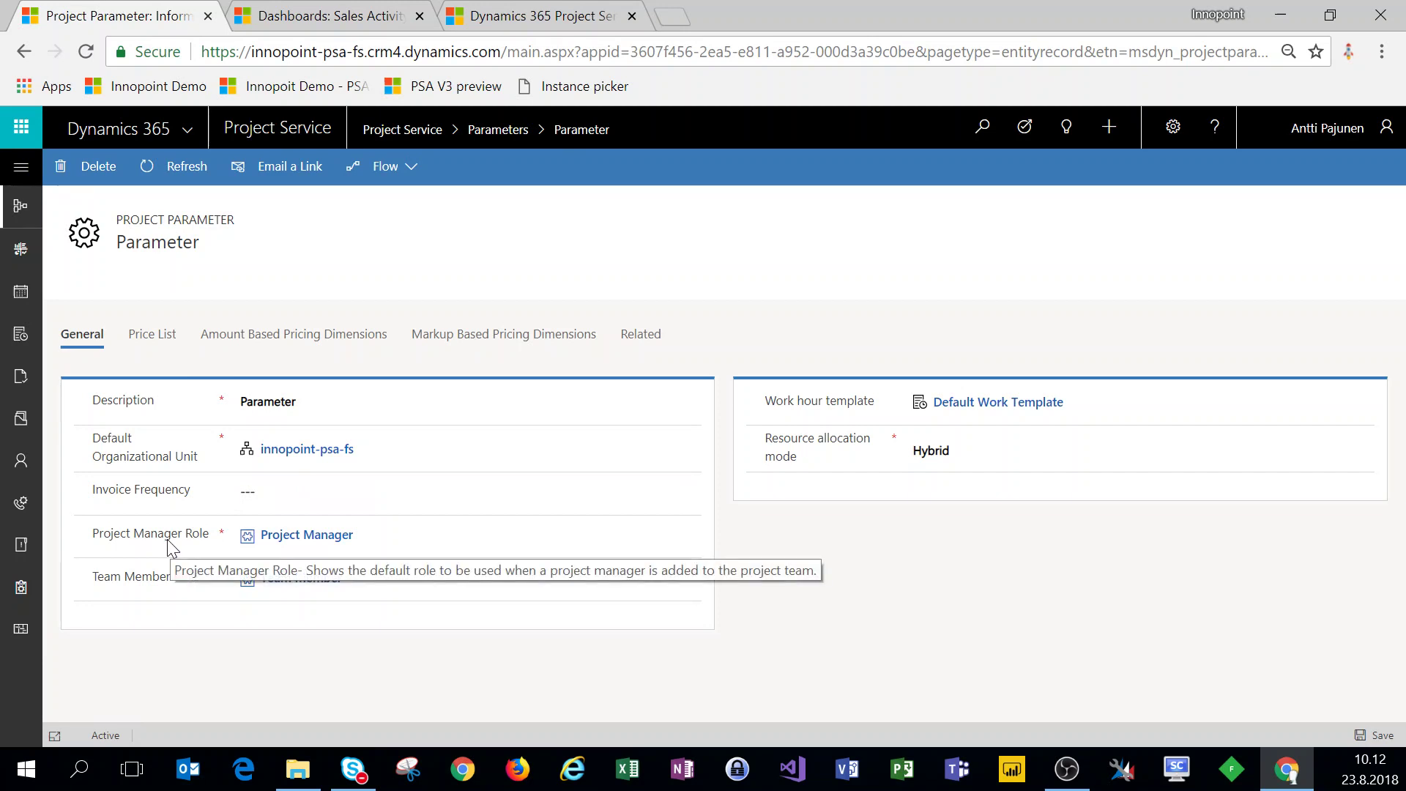
pyautogui.moveTo(164, 582)
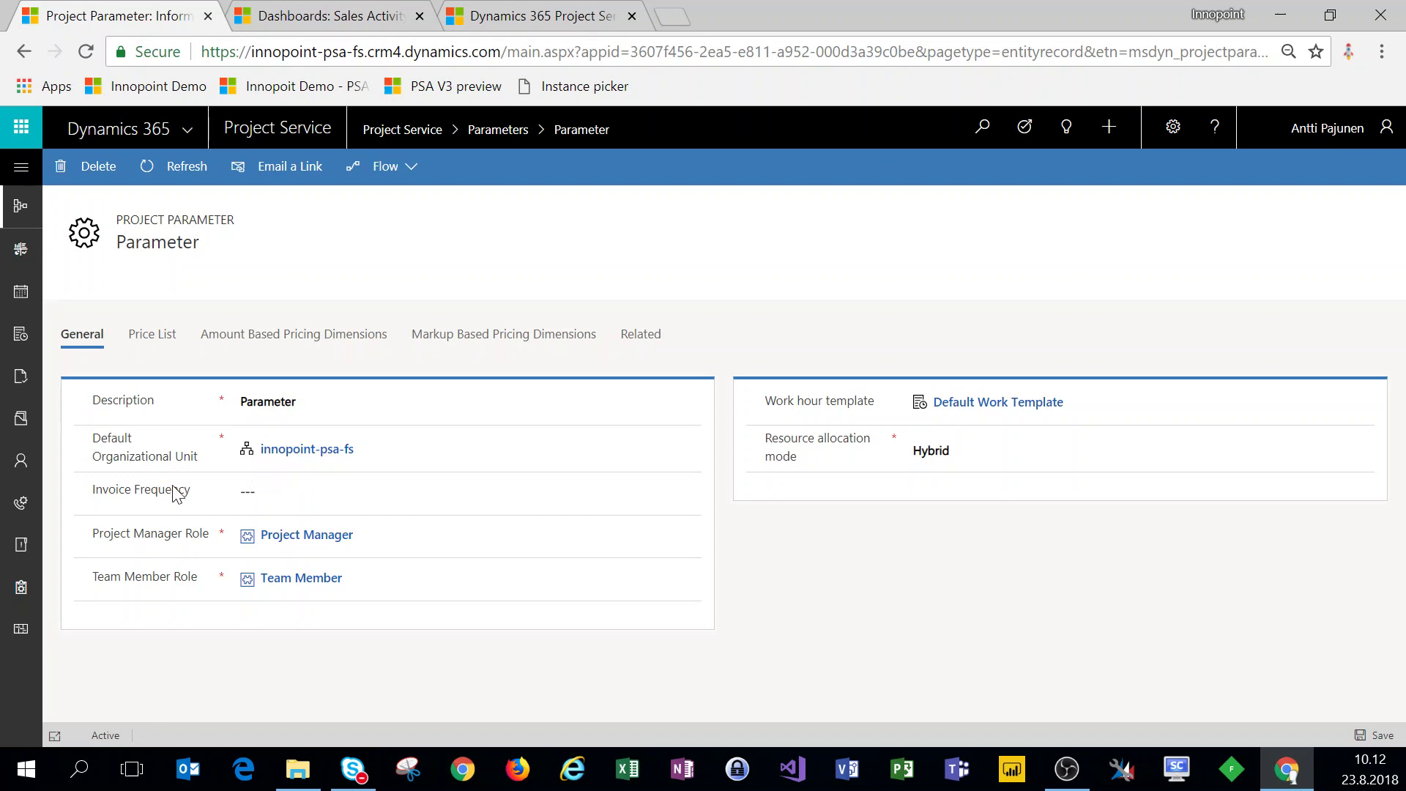
pyautogui.click(689, 498)
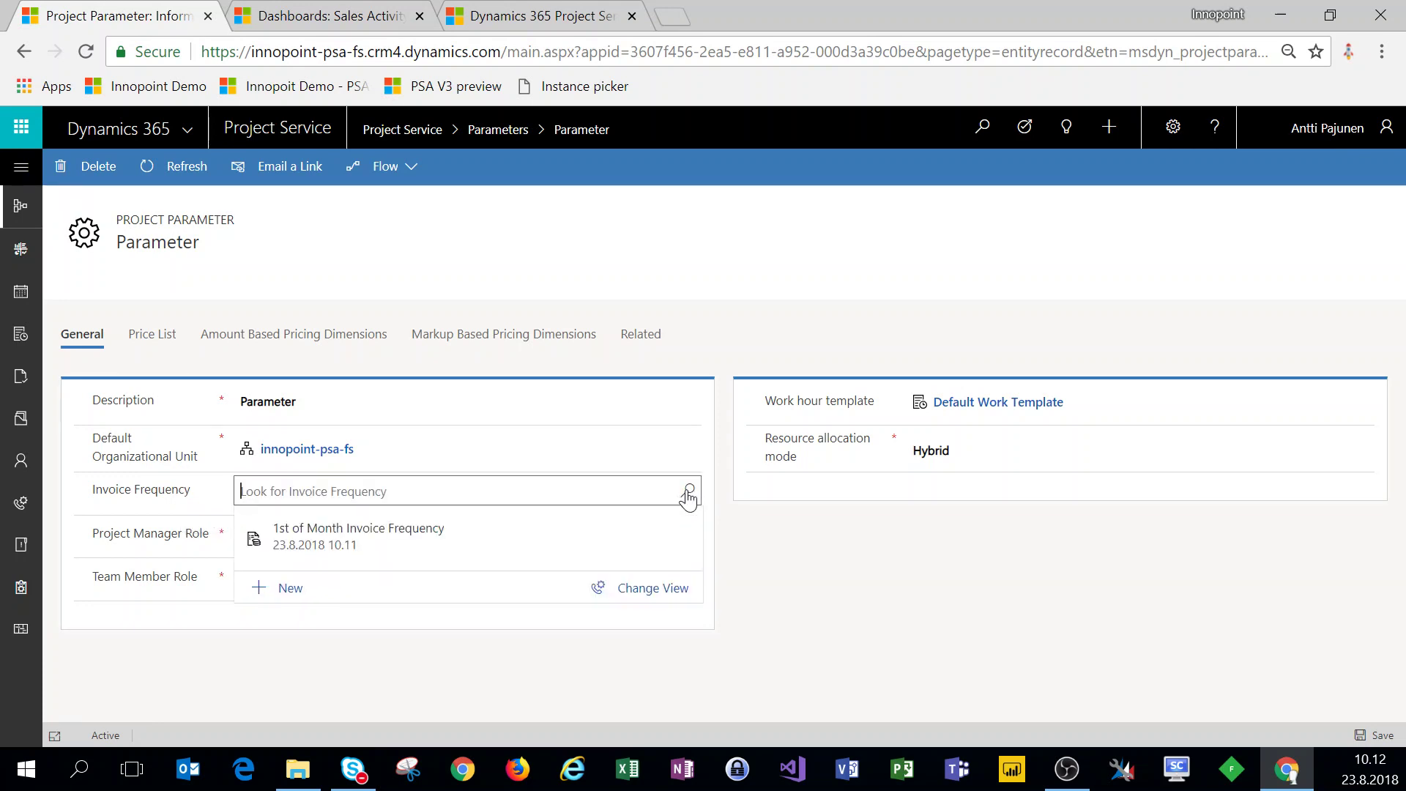
pyautogui.click(357, 540)
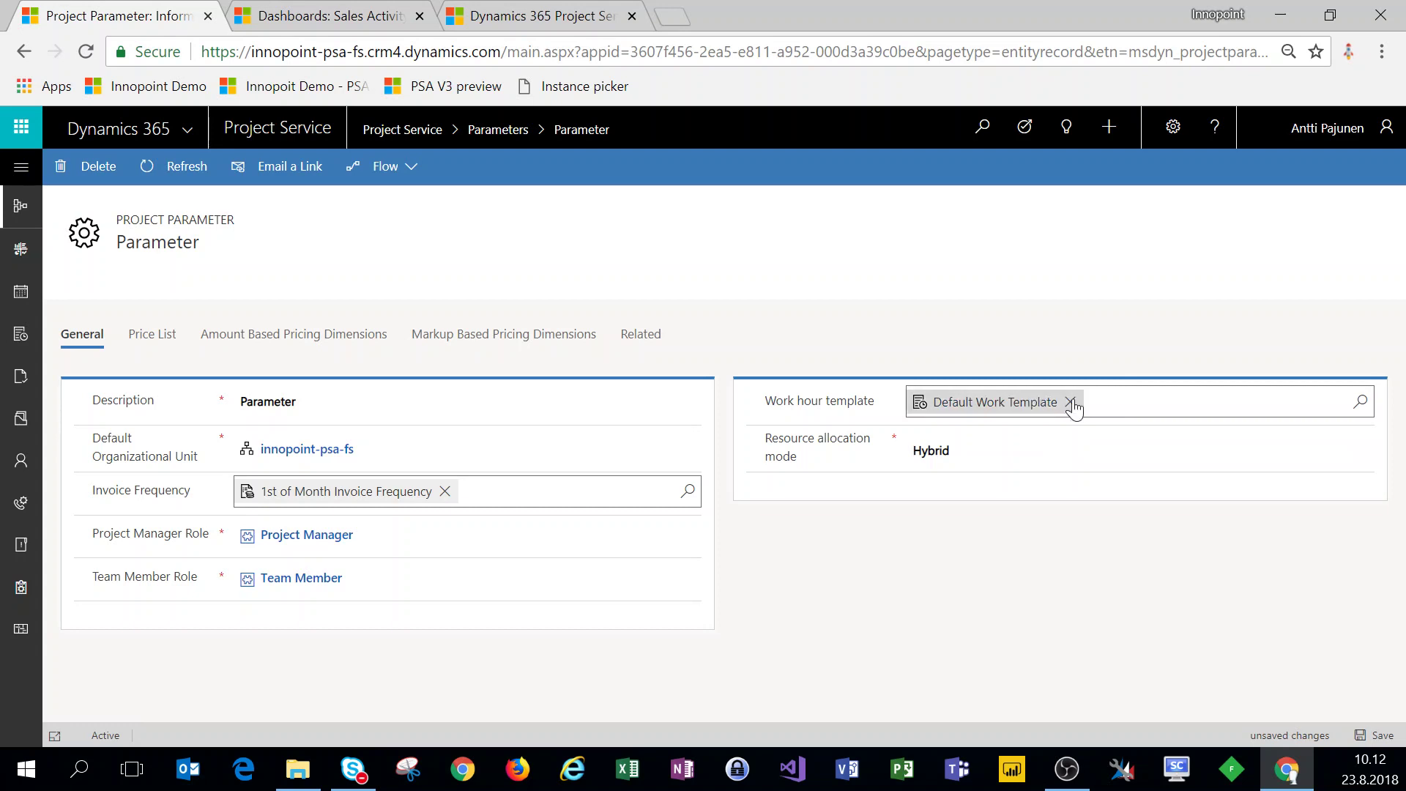
pyautogui.click(1070, 403)
pyautogui.click(1360, 401)
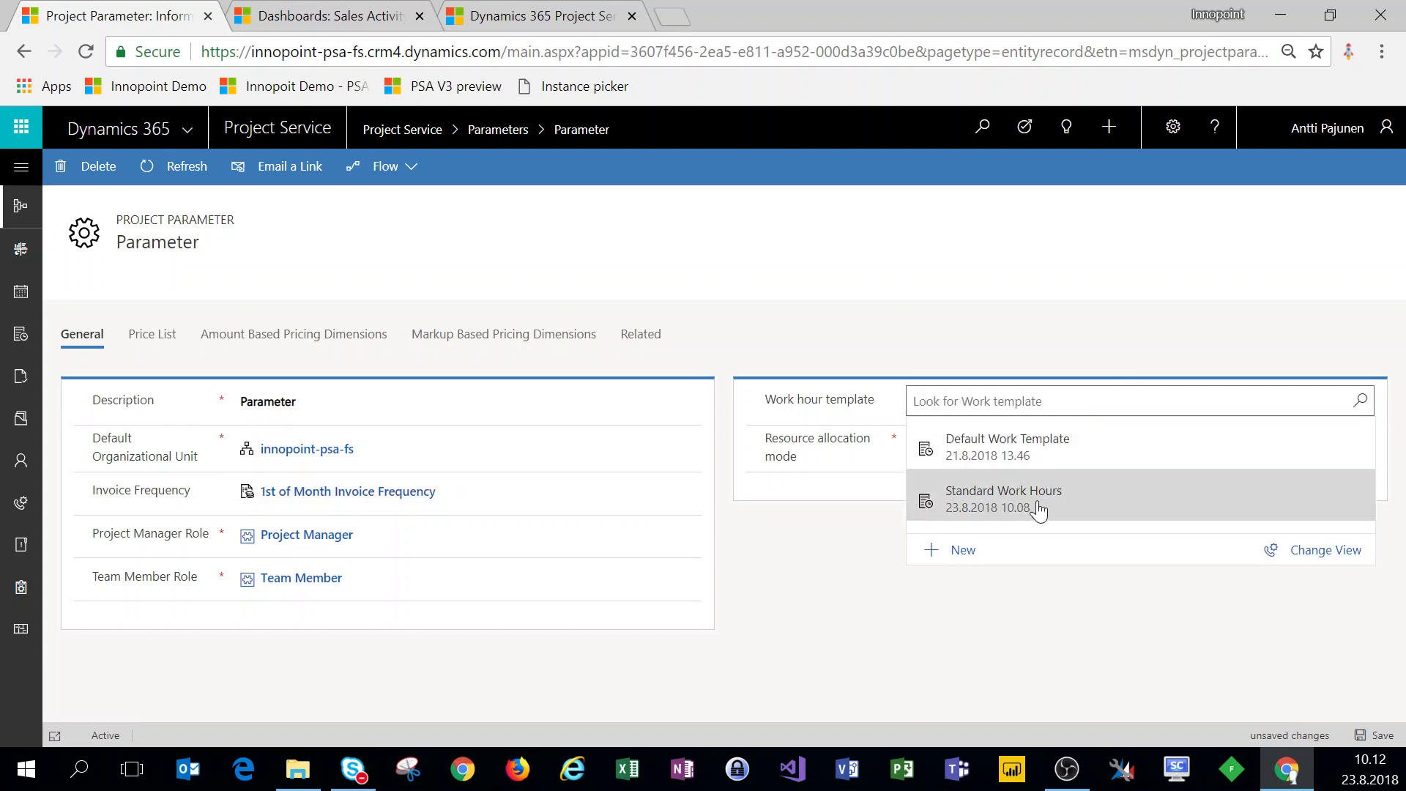
pyautogui.click(1040, 511)
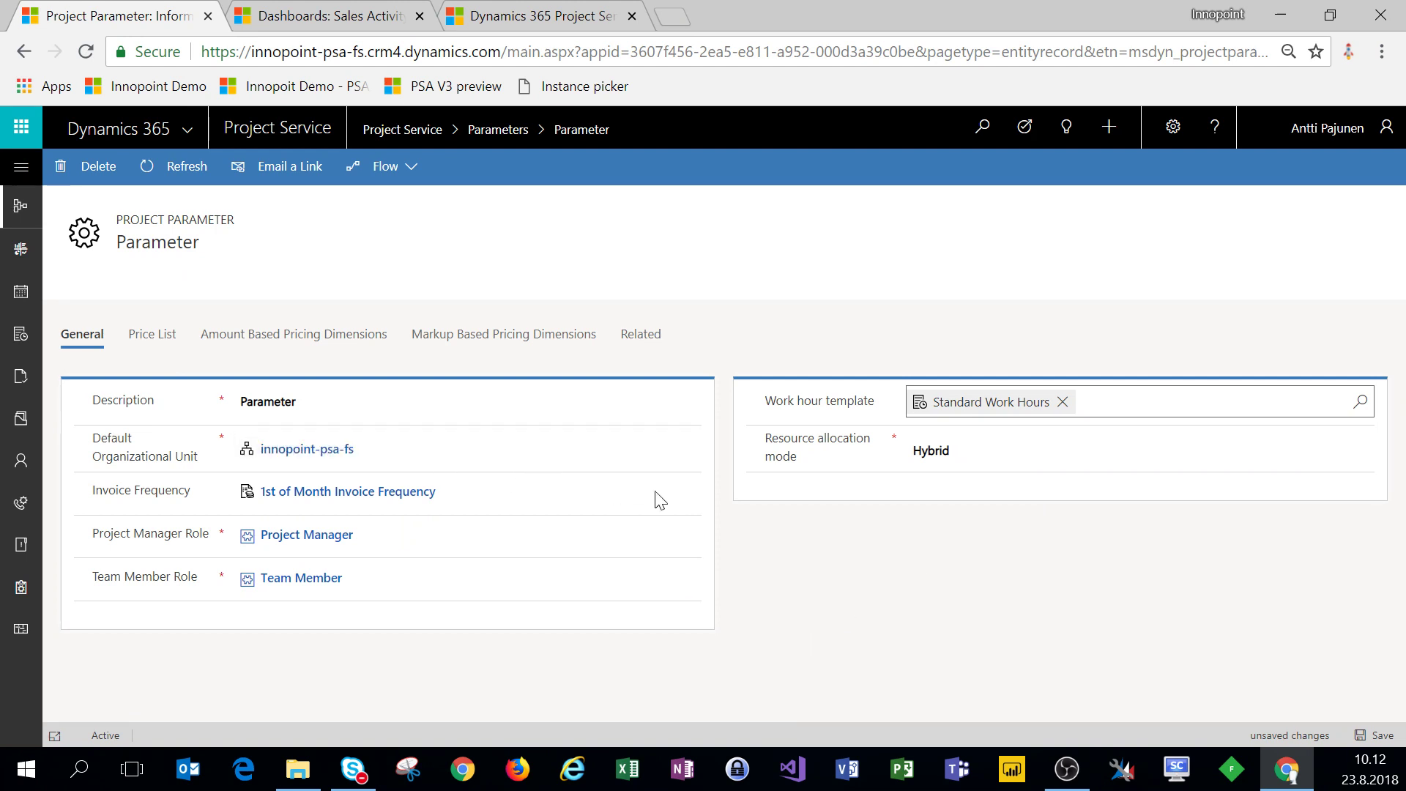
pyautogui.click(1374, 736)
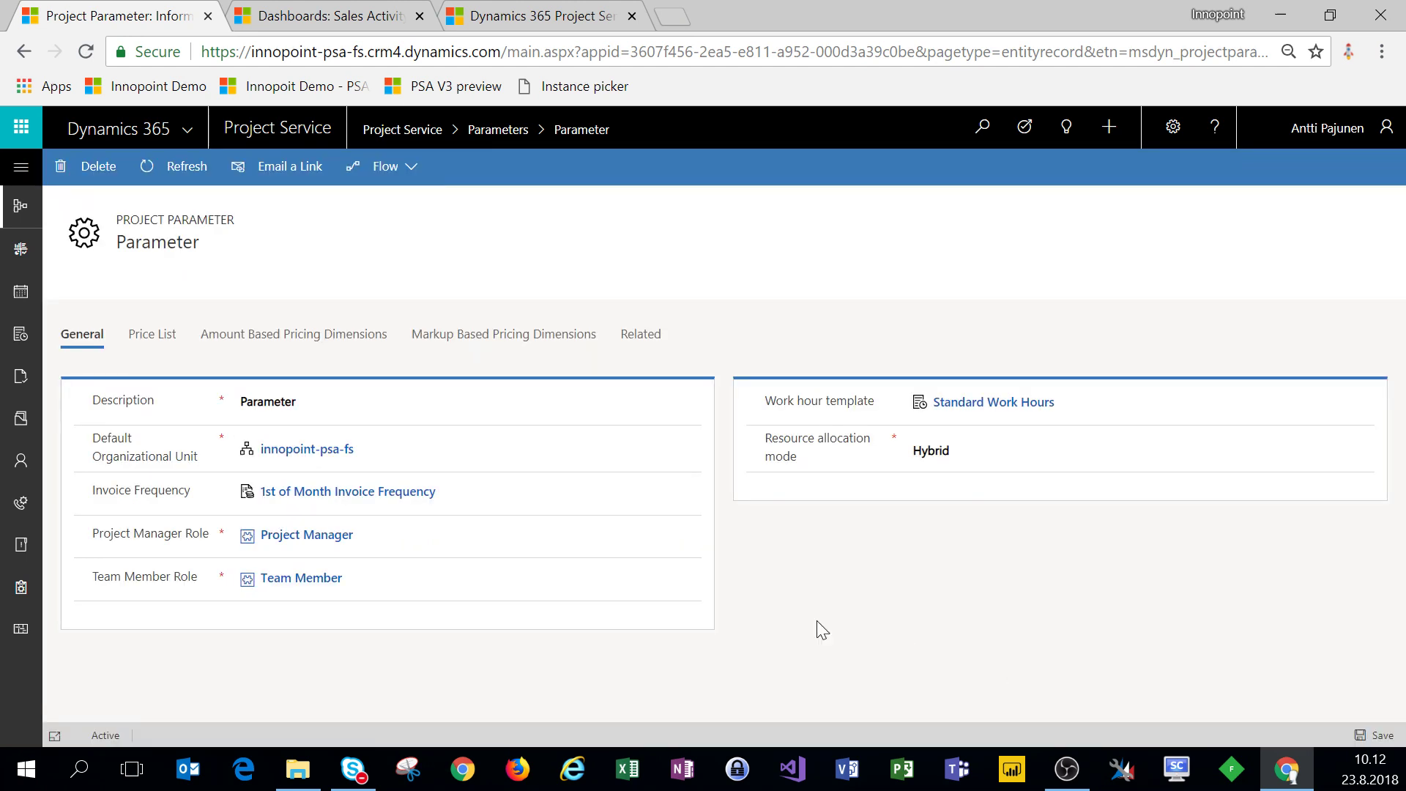
# Review the Price List, Markup Based and Amount Based Pricing Dimensions tabs, finishing on Amount Based
pyautogui.click(143, 338)
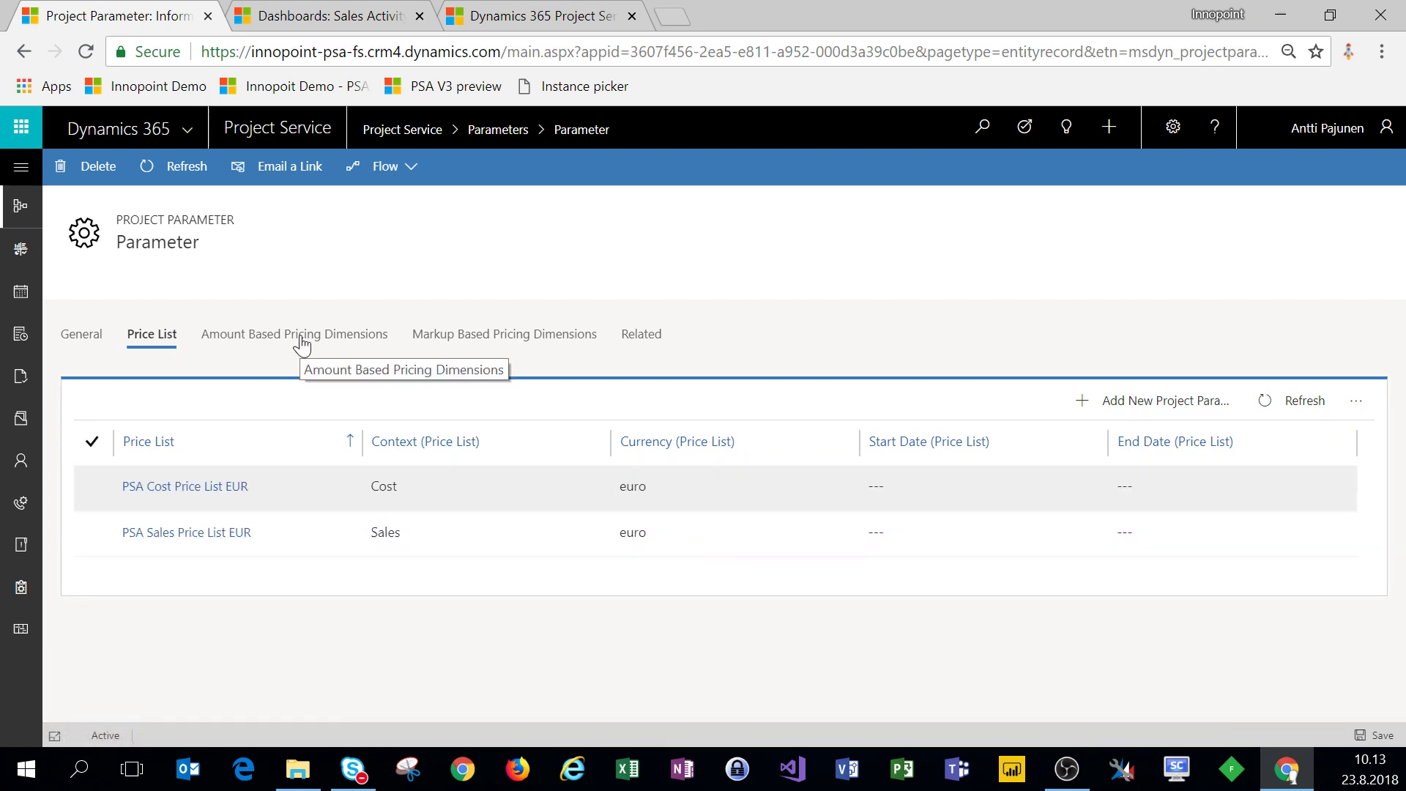
pyautogui.click(302, 341)
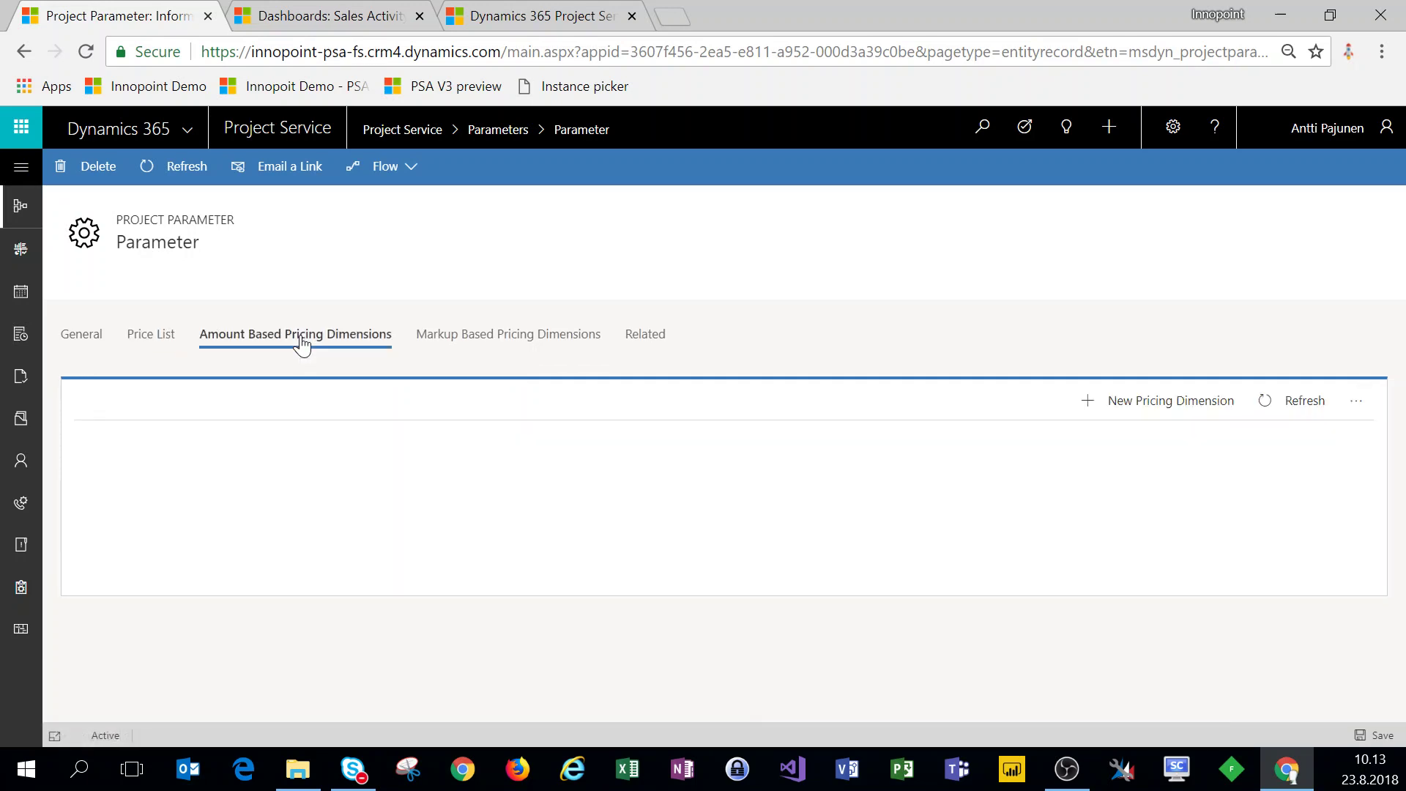
pyautogui.click(484, 342)
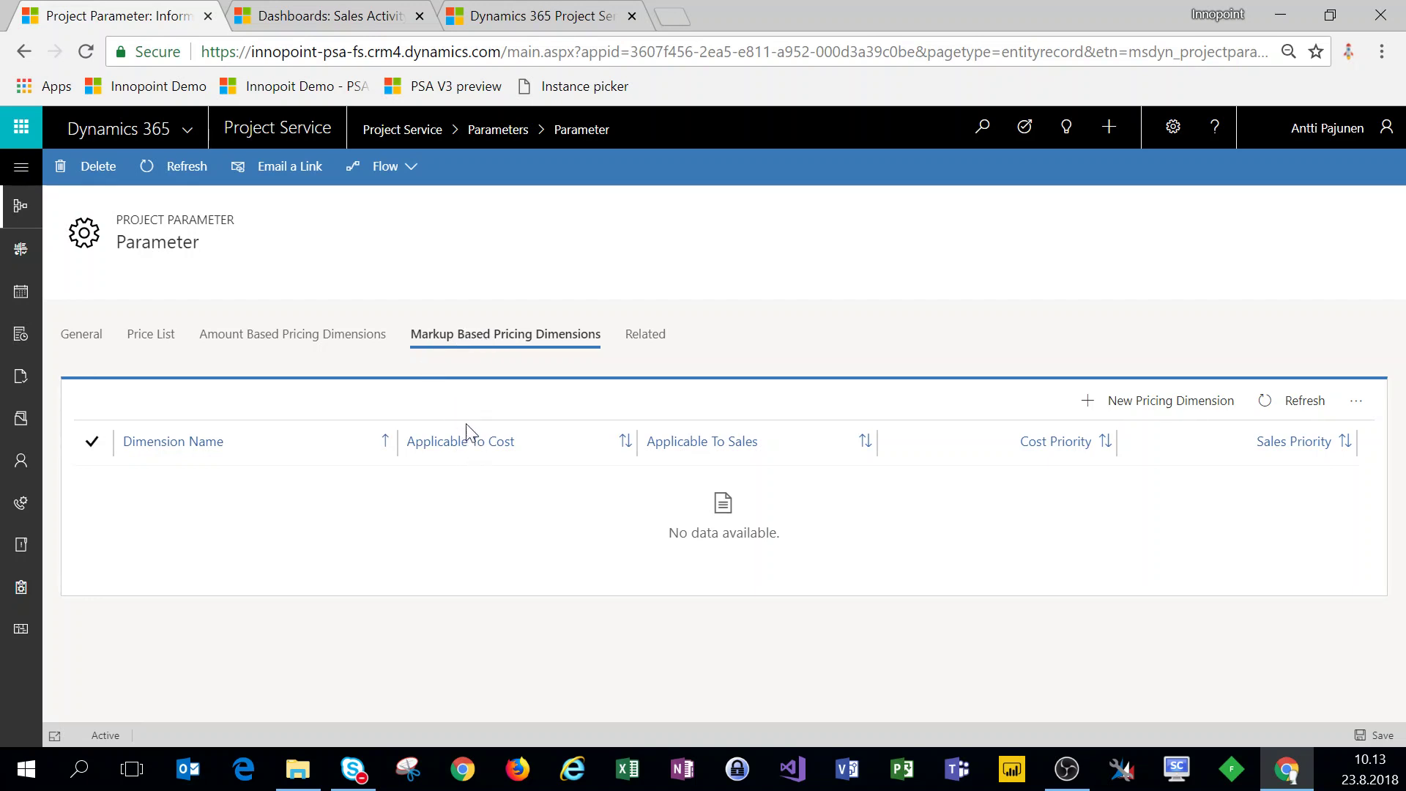
pyautogui.click(340, 345)
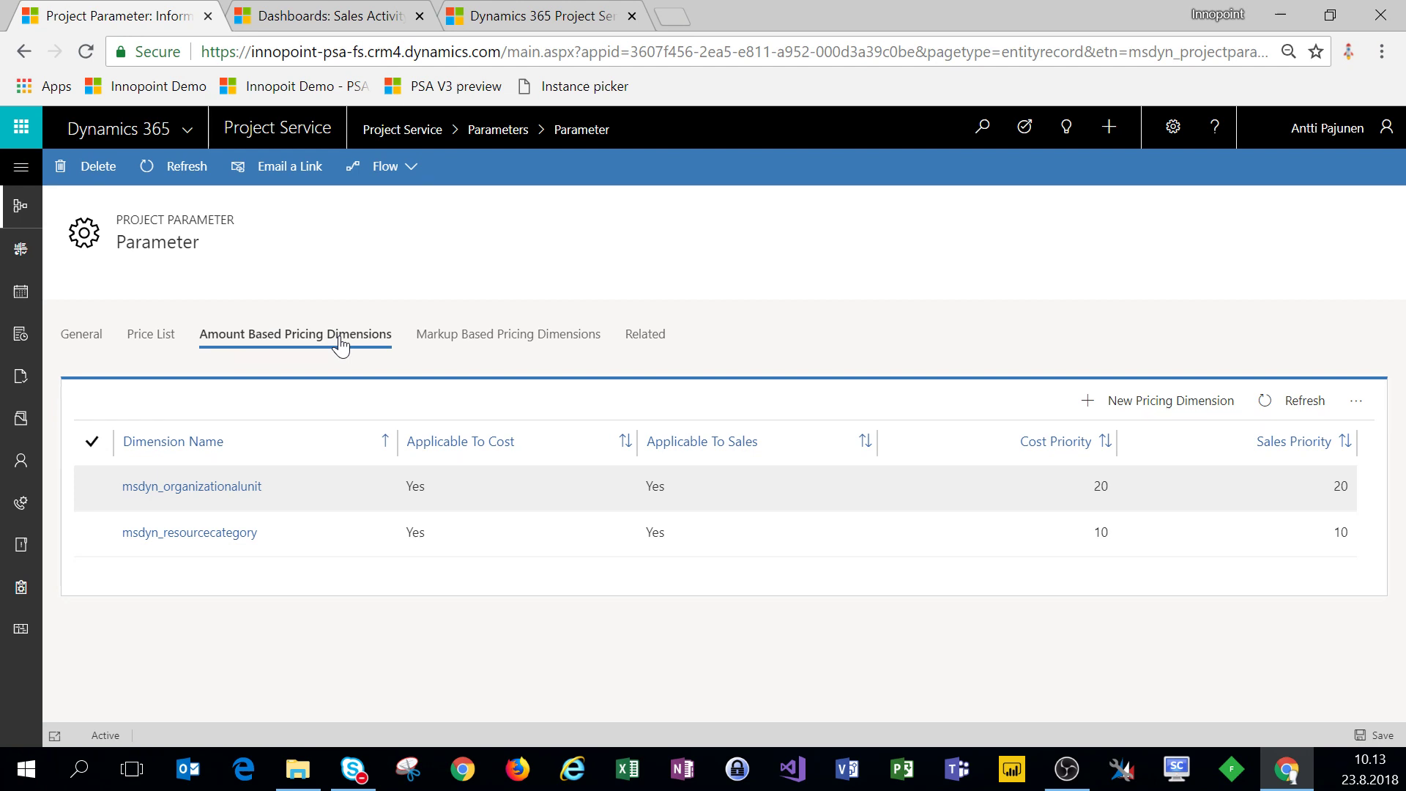